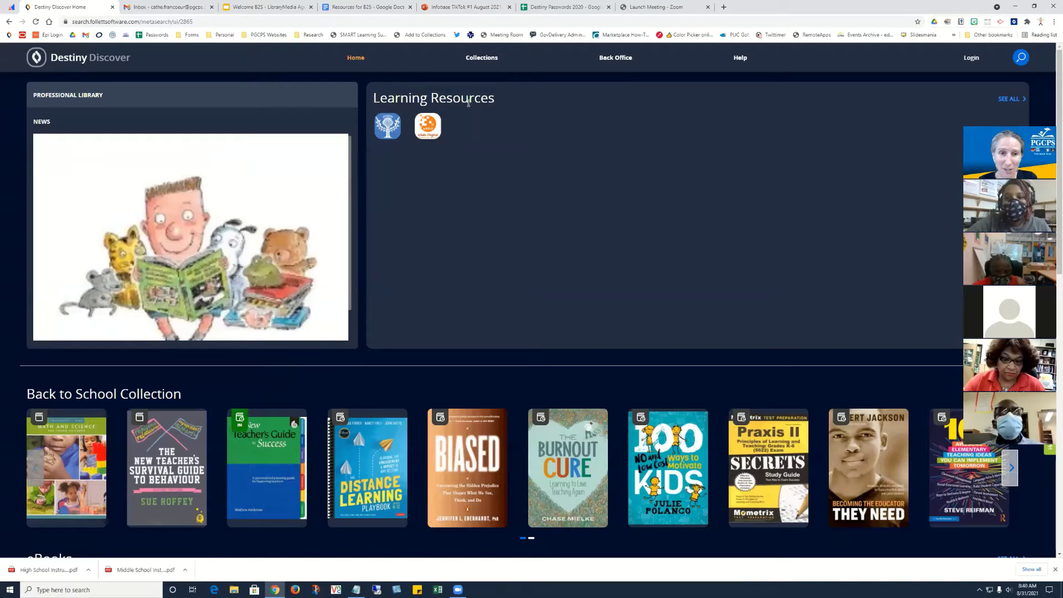
Open the Back Office and log in with the site administrator's saved username and password.
{"action": "left_click", "coordinate": [622, 58]}
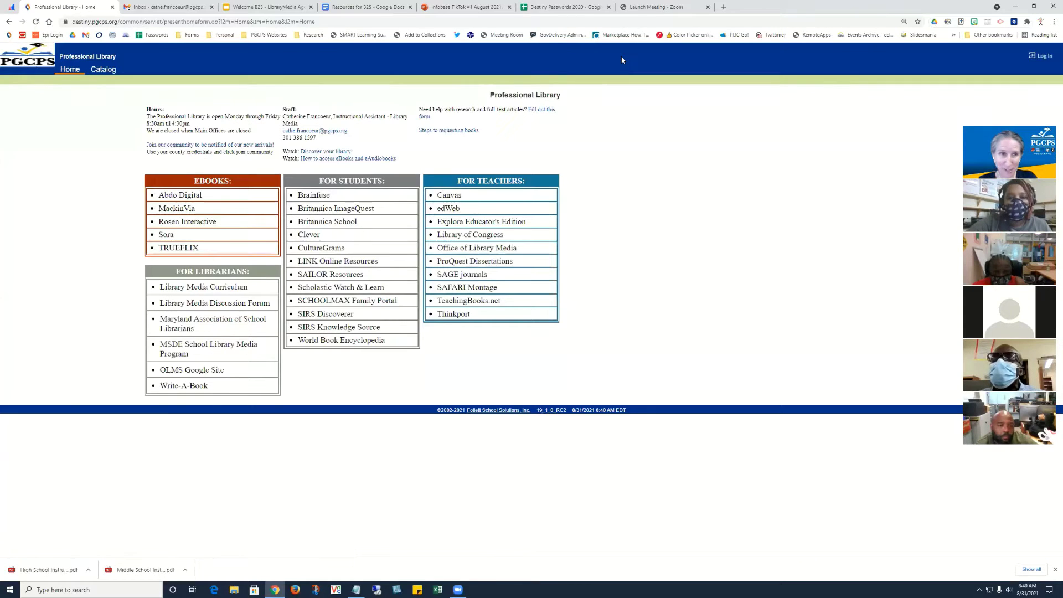
{"action": "left_click", "coordinate": [1043, 57]}
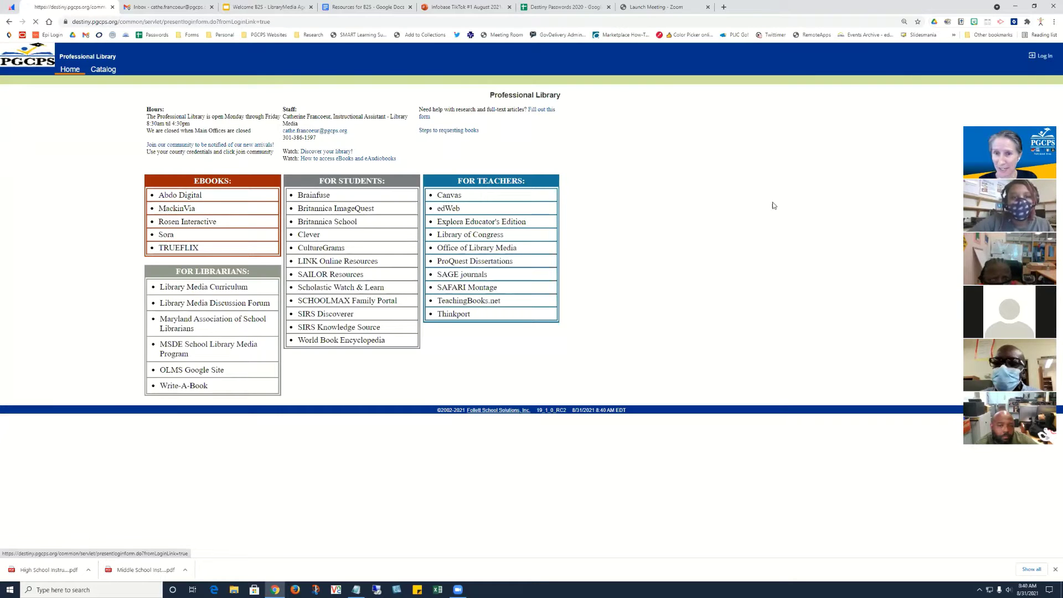
{"action": "left_click", "coordinate": [582, 112]}
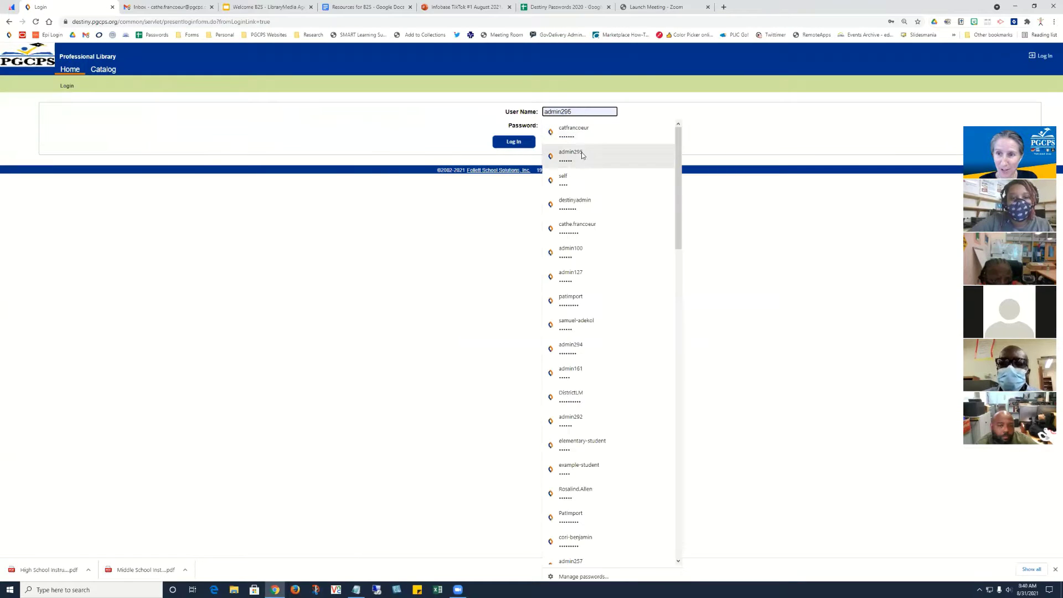
{"action": "left_click", "coordinate": [583, 156]}
{"action": "left_click", "coordinate": [510, 142]}
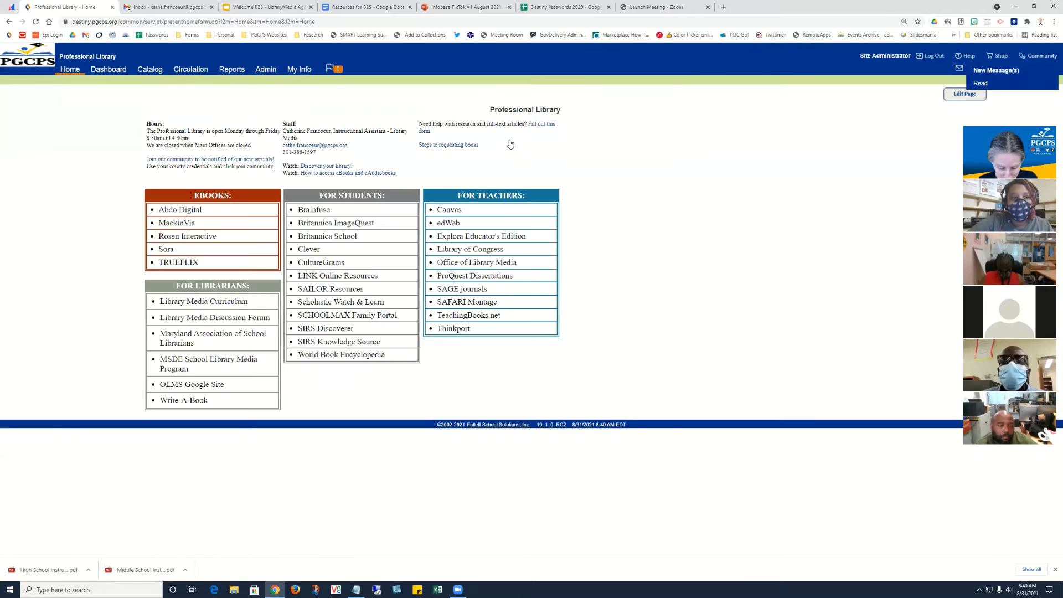
Enable Use Destiny Discover by default for the Guest access level and save the change.
{"action": "left_click", "coordinate": [265, 70]}
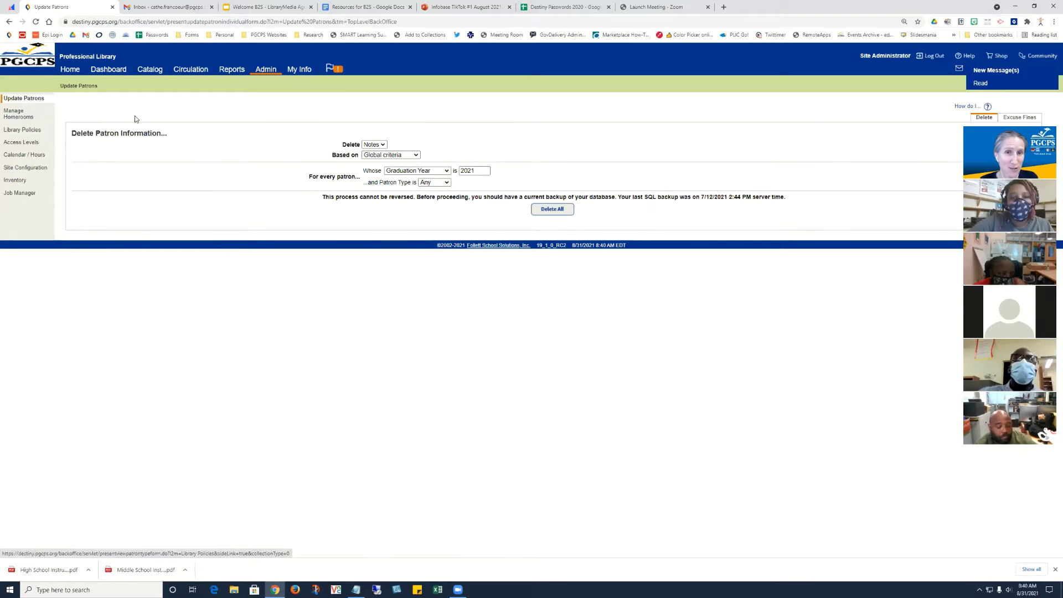
{"action": "left_click", "coordinate": [27, 168]}
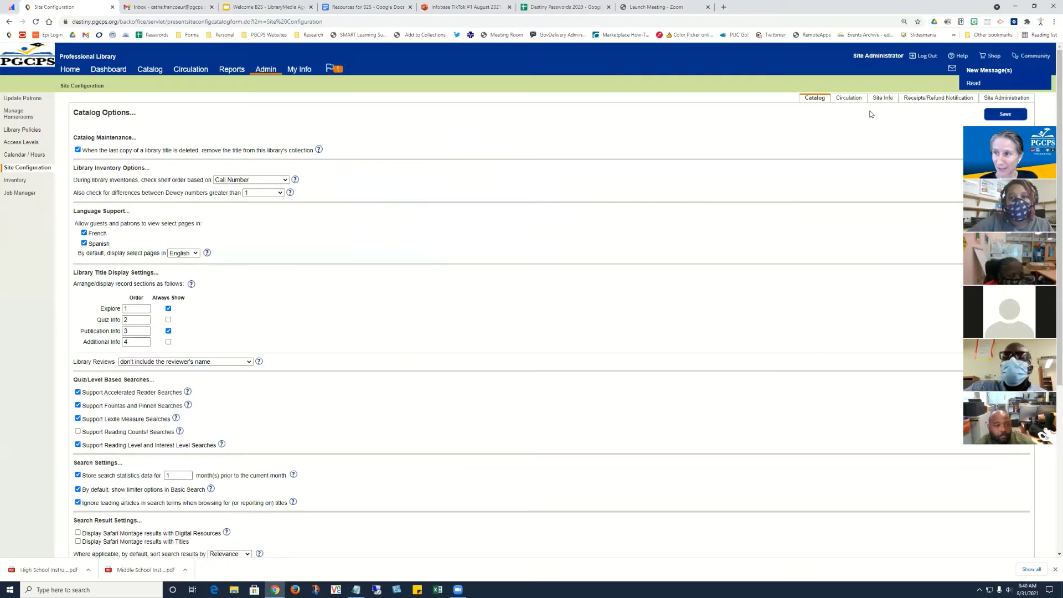
{"action": "left_click", "coordinate": [25, 144]}
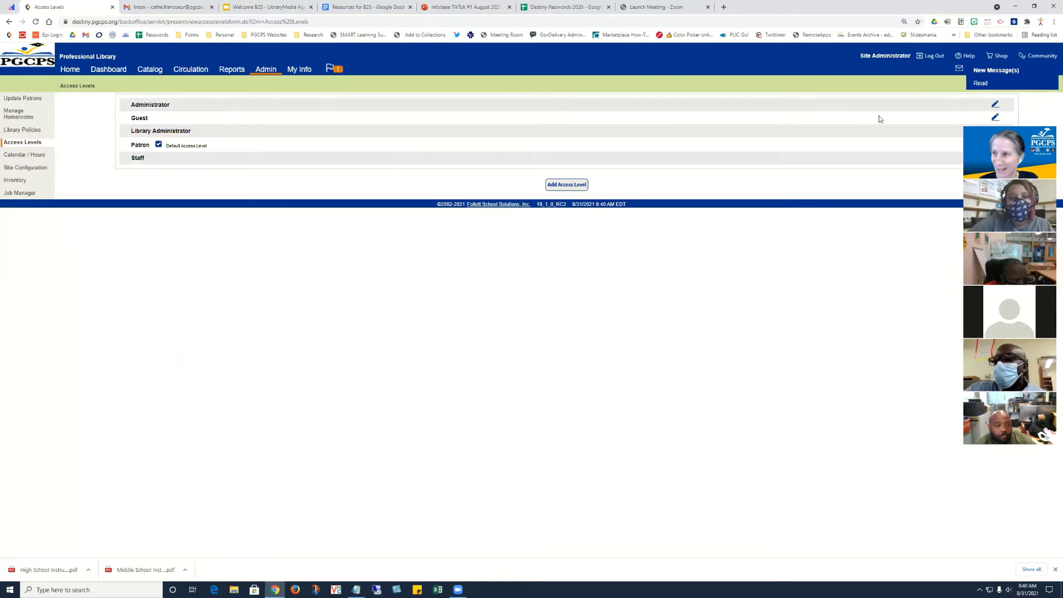
{"action": "left_click", "coordinate": [995, 119]}
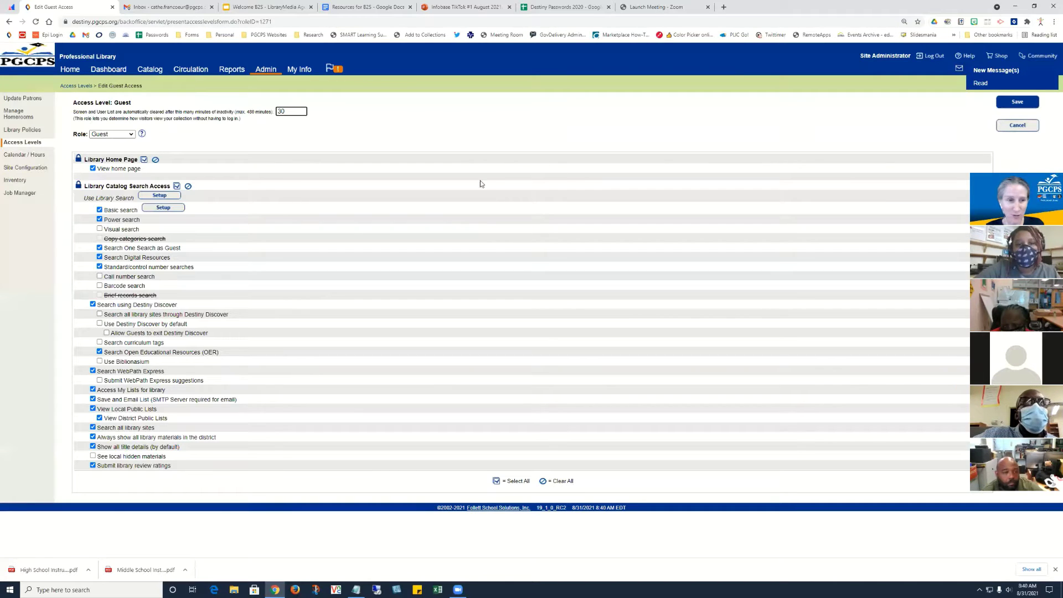
{"action": "left_click", "coordinate": [100, 324]}
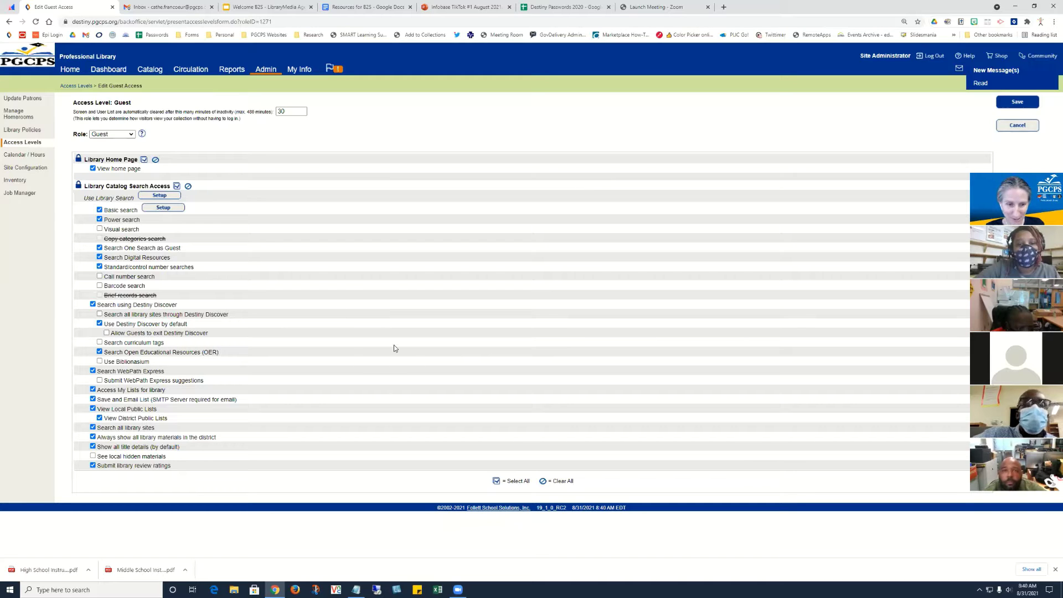
{"action": "left_click", "coordinate": [1017, 101]}
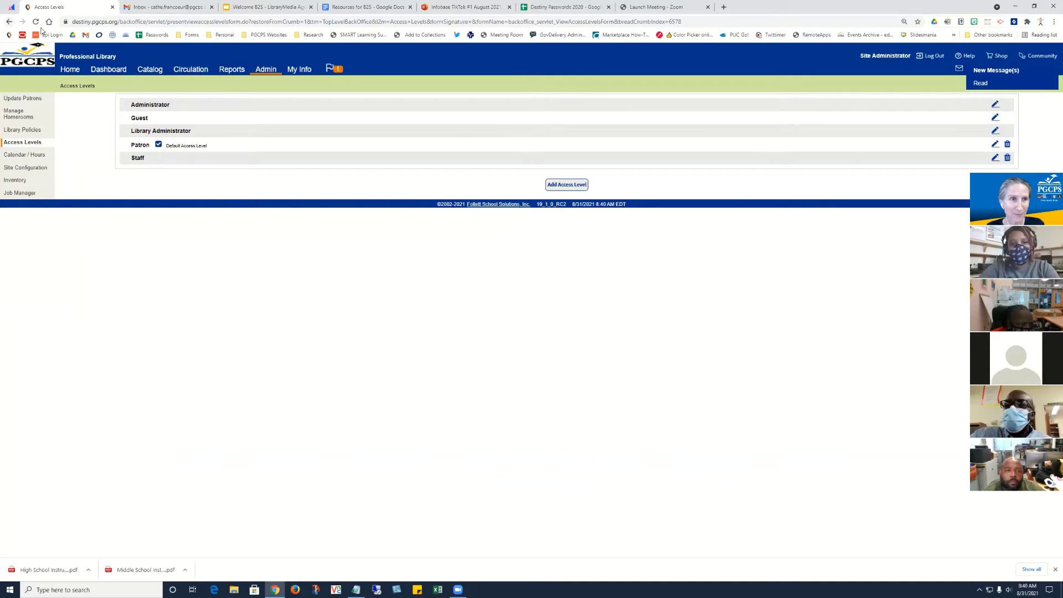
{"action": "left_click_drag", "start_coordinate": [123, 21], "coordinate": [701, 23]}
{"action": "key", "text": "BackSpace"}
{"action": "key", "text": "Return"}
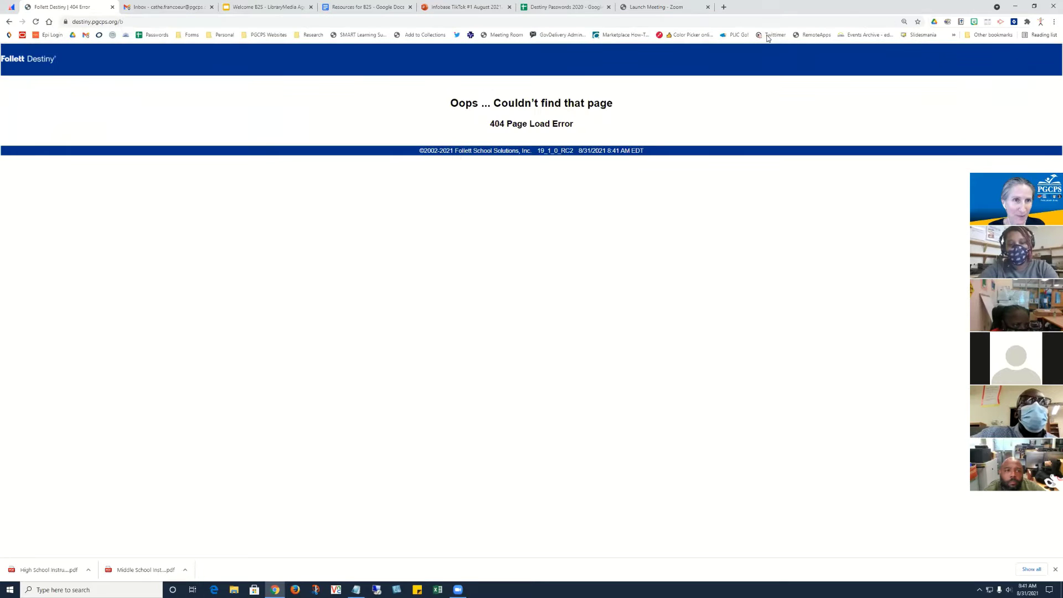
Load destiny.pgcps.org and open the Professional Library site.
{"action": "left_click", "coordinate": [141, 23]}
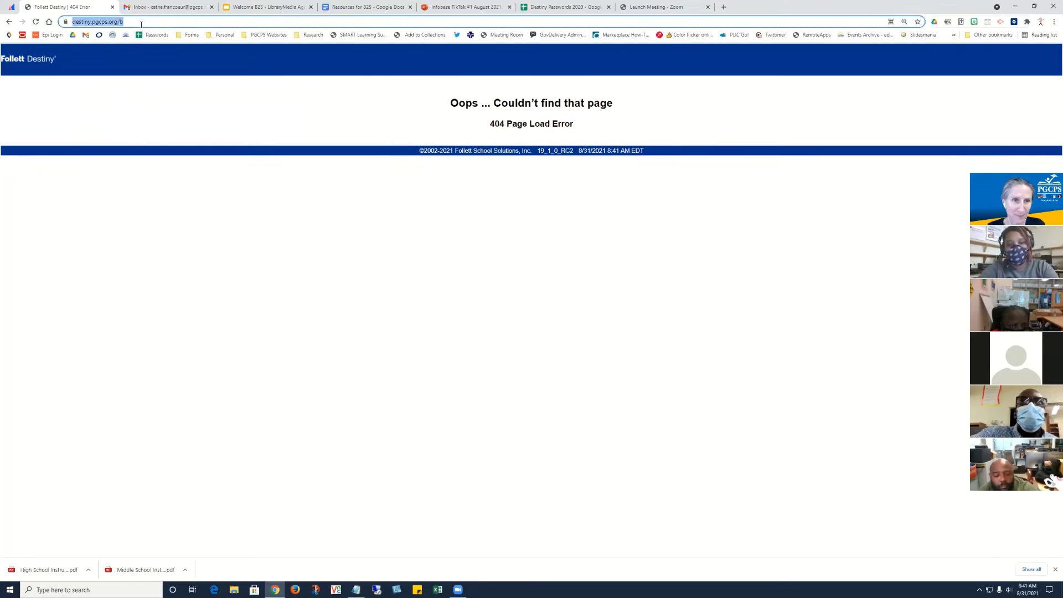
{"action": "type", "text": "des"}
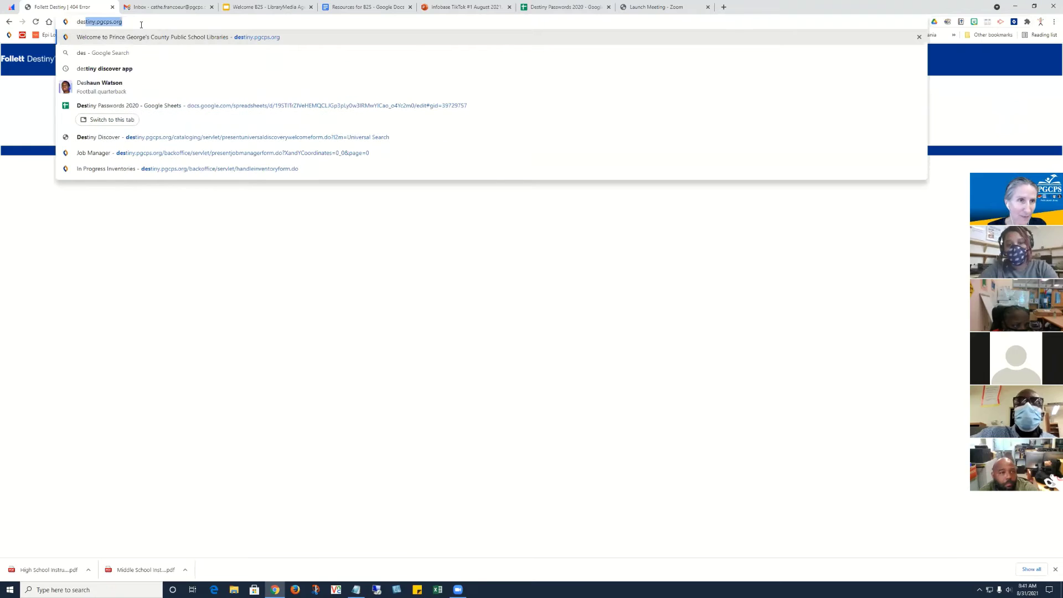
{"action": "key", "text": "Return"}
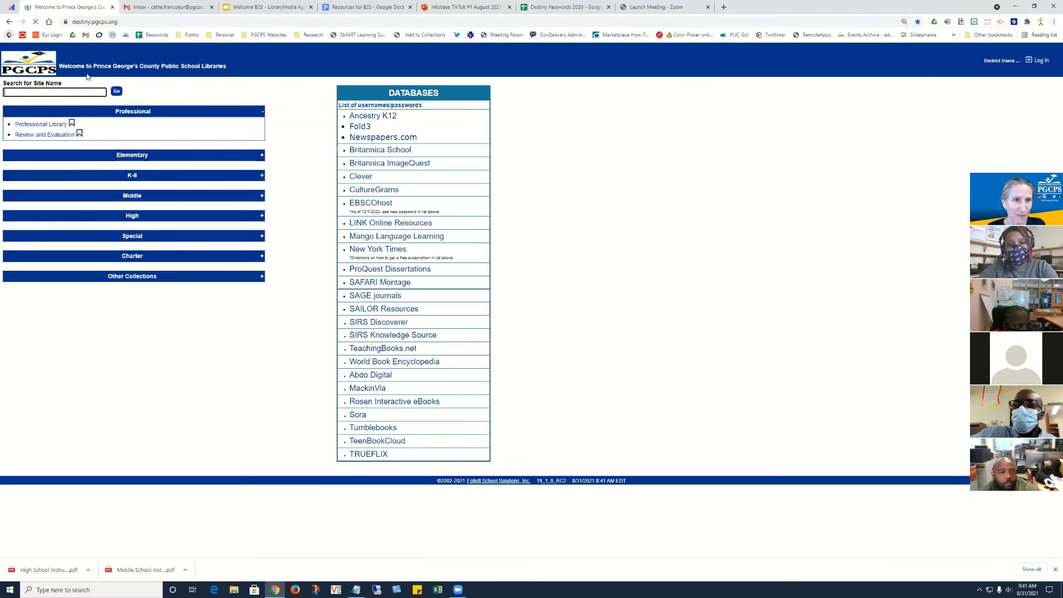
{"action": "left_click", "coordinate": [52, 126]}
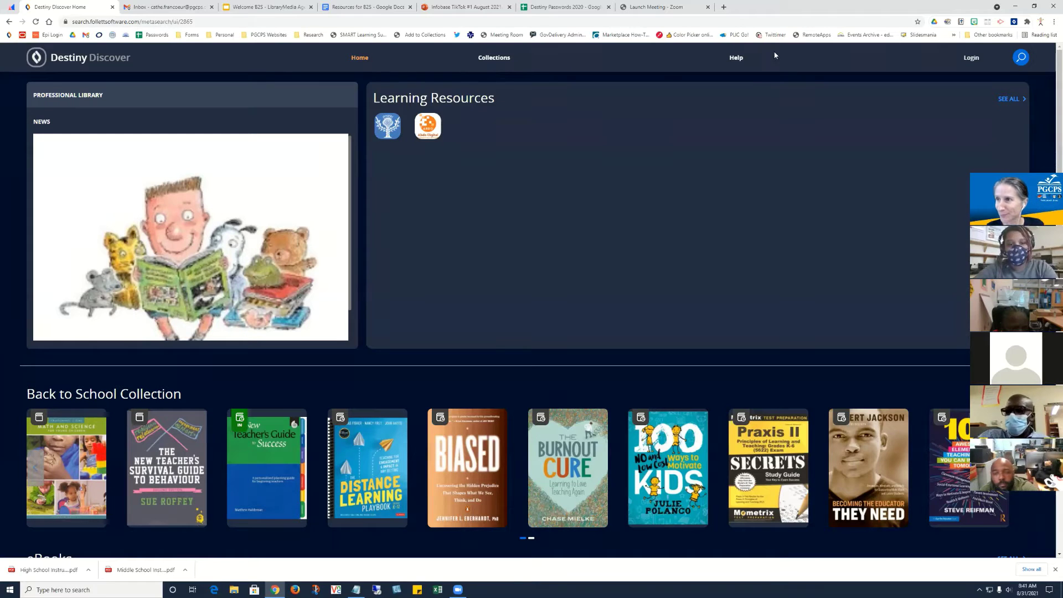
Log in to Destiny Discover with the librarian's saved personal username and password.
{"action": "left_click", "coordinate": [969, 59]}
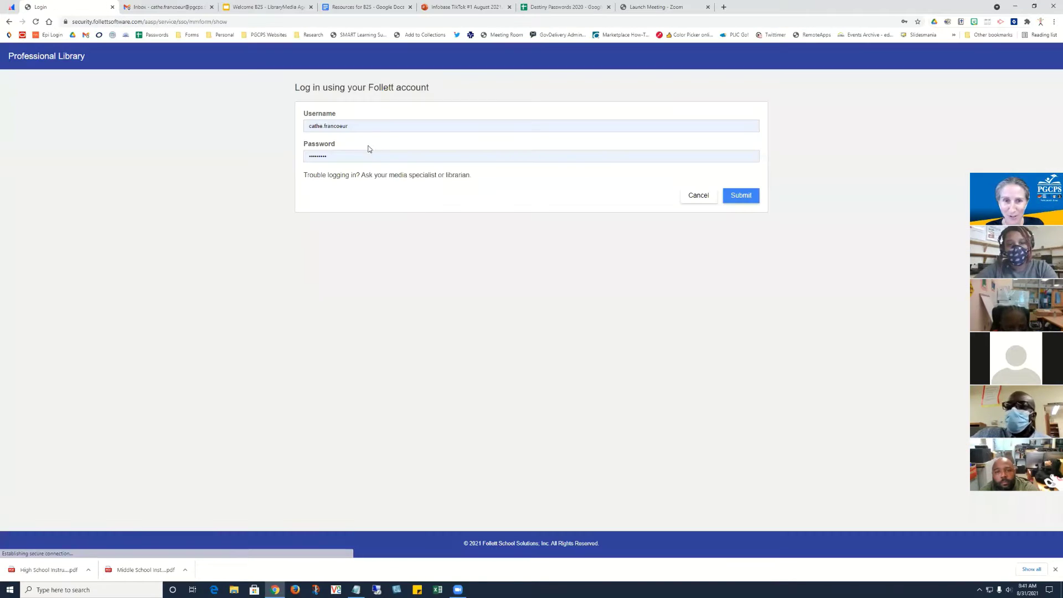
{"action": "left_click", "coordinate": [366, 125]}
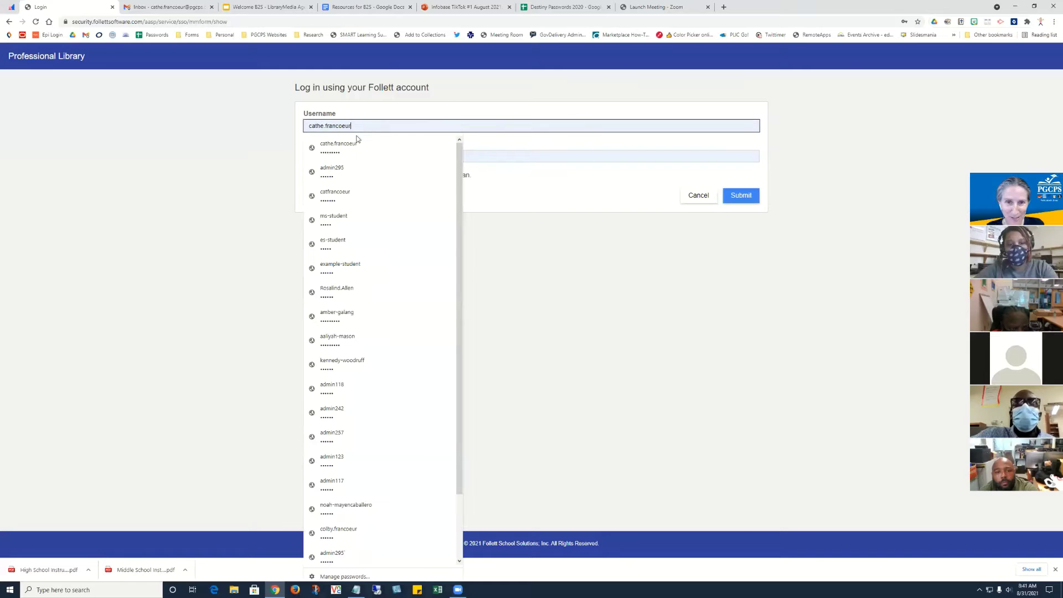
{"action": "left_click", "coordinate": [351, 188]}
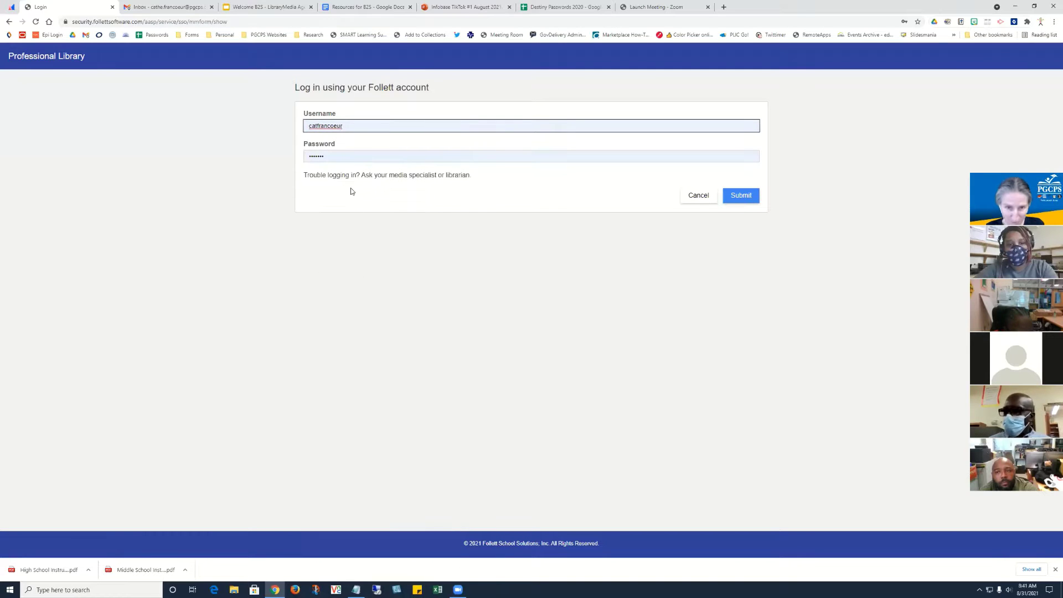
{"action": "left_click", "coordinate": [741, 196]}
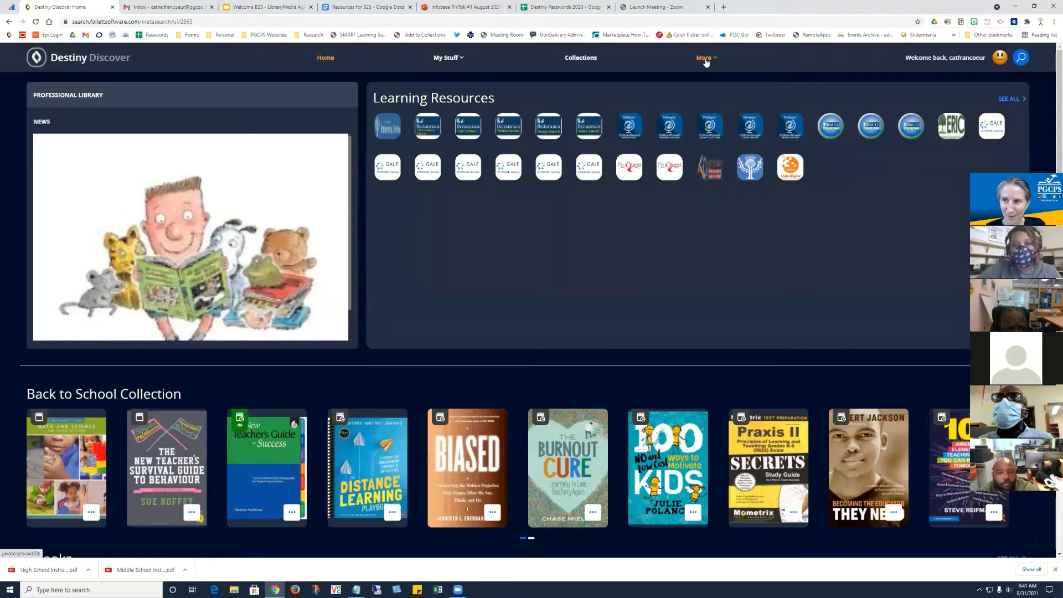
Open the Back Office and bring up the Access Levels page in its administration area.
{"action": "left_click", "coordinate": [705, 59]}
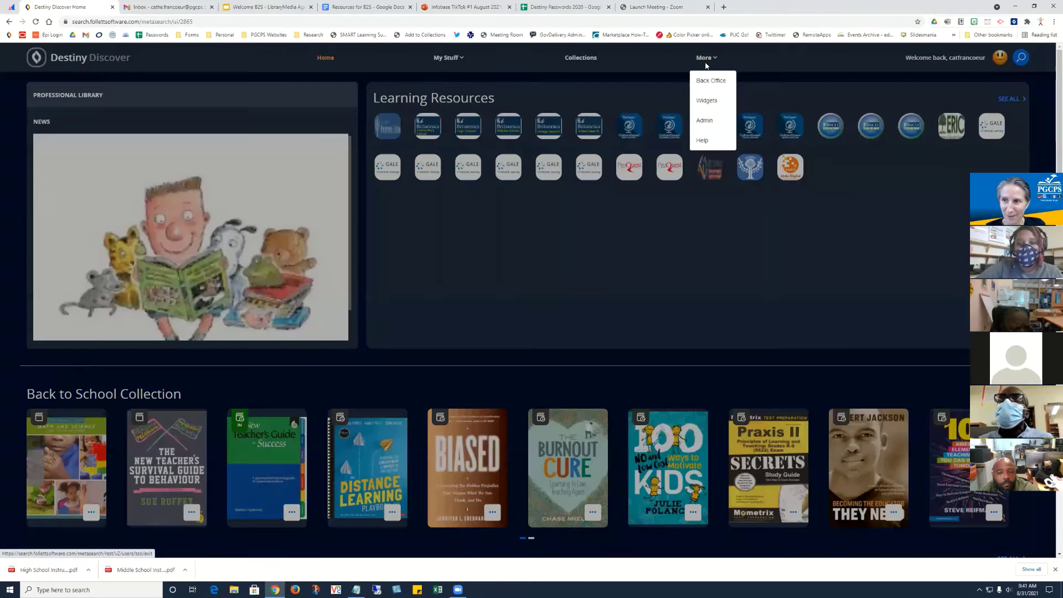
{"action": "left_click", "coordinate": [706, 81]}
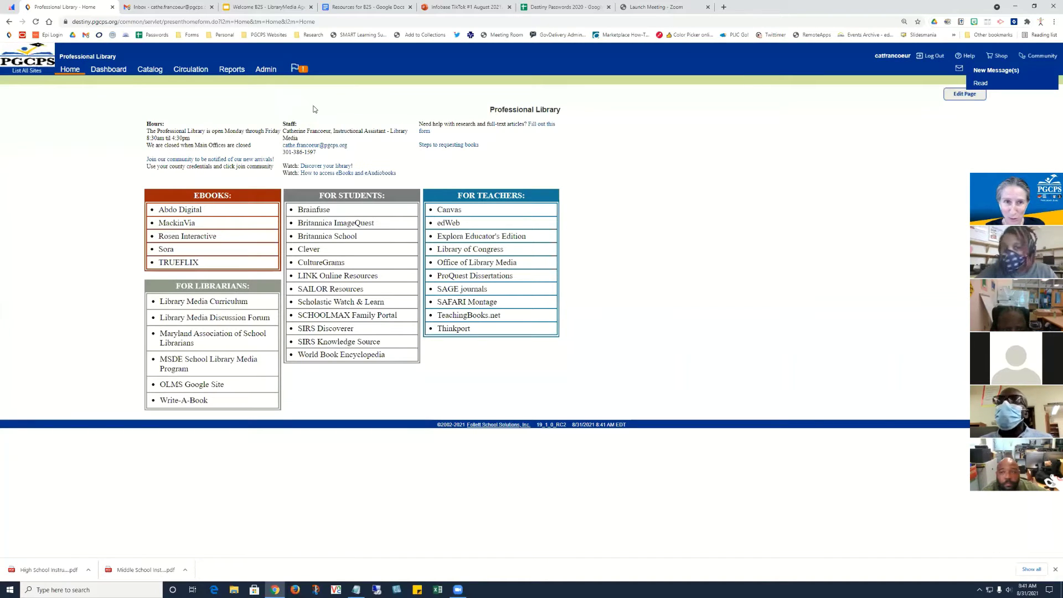
{"action": "left_click", "coordinate": [261, 73]}
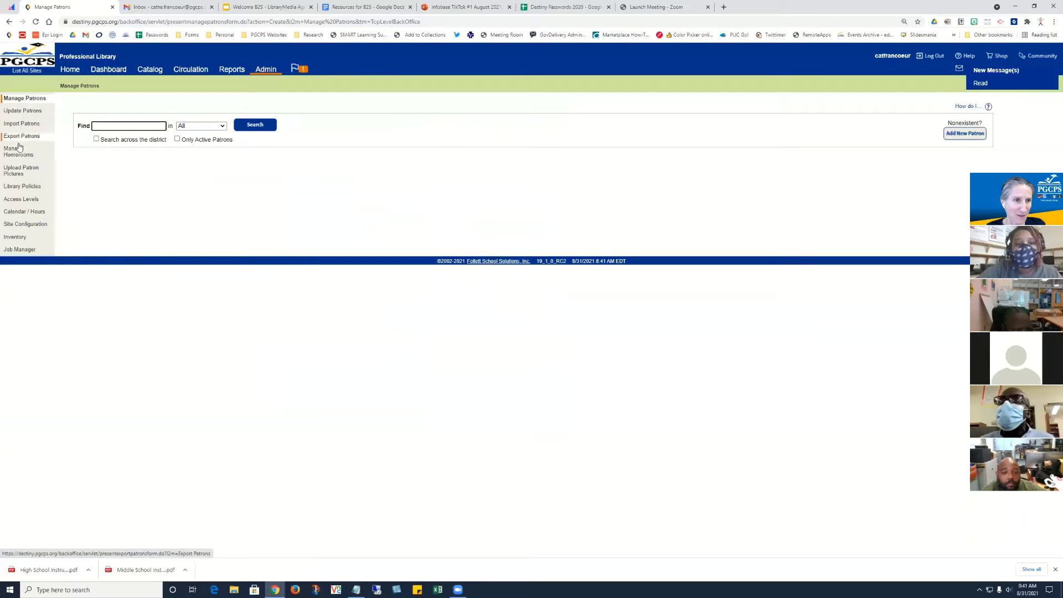
{"action": "left_click", "coordinate": [33, 199]}
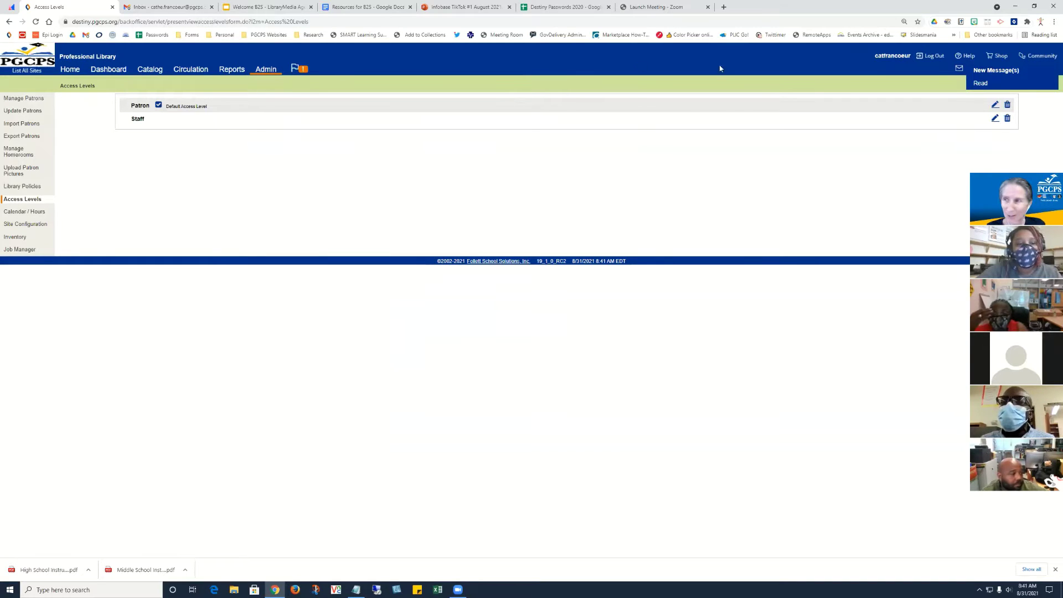
Log out and log back in with the site administrator's saved username and password.
{"action": "left_click", "coordinate": [931, 57]}
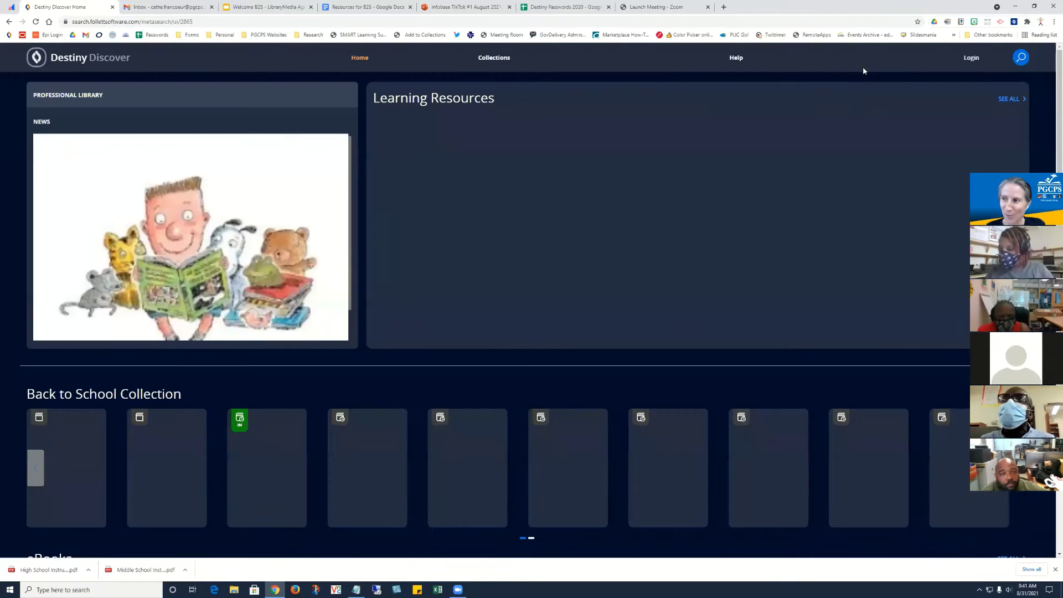
{"action": "left_click", "coordinate": [969, 58]}
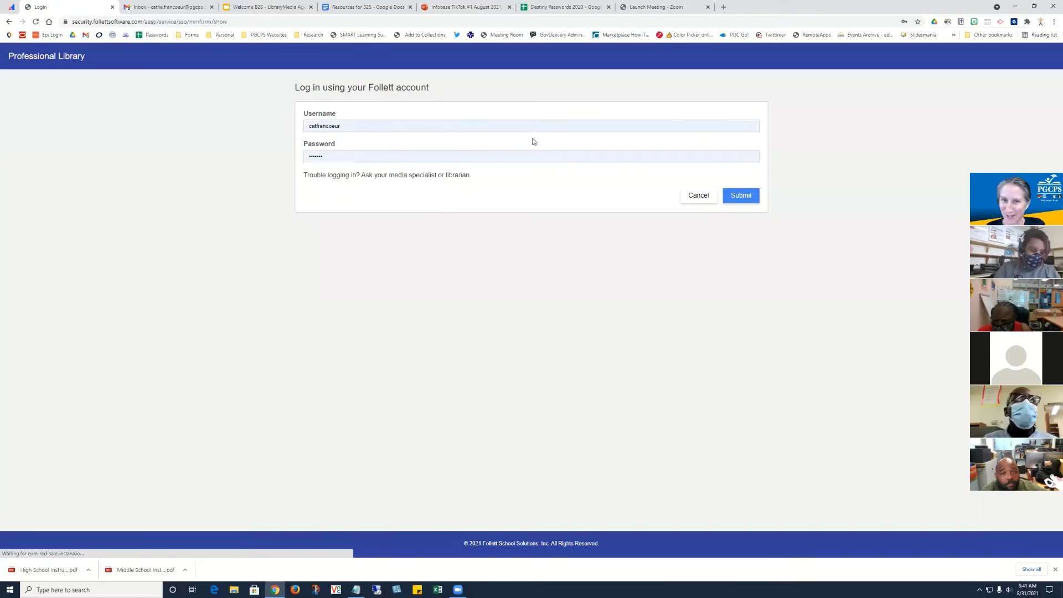
{"action": "left_click_drag", "start_coordinate": [343, 126], "coordinate": [326, 126]}
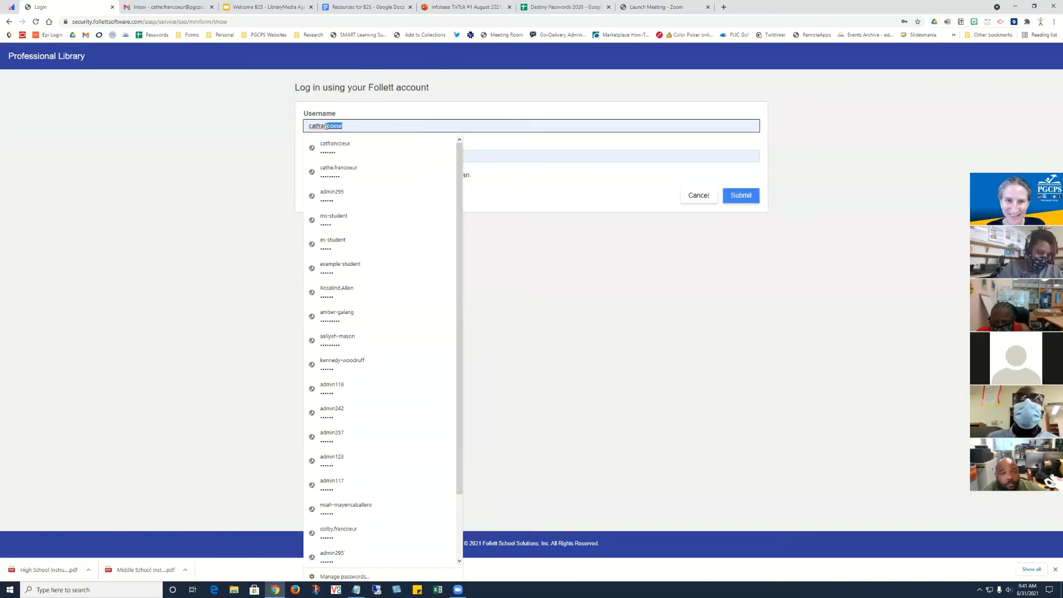
{"action": "left_click", "coordinate": [332, 193]}
{"action": "left_click", "coordinate": [742, 195]}
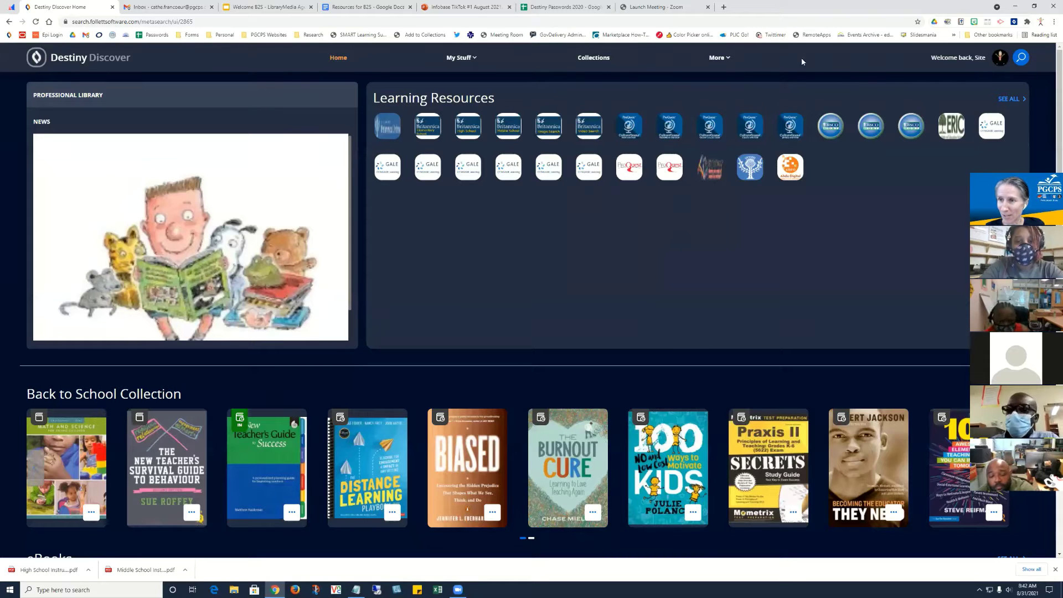
Disable Use Destiny Discover by default for the Guest access level in the Back Office, save, and return to the library home page.
{"action": "left_click", "coordinate": [718, 57]}
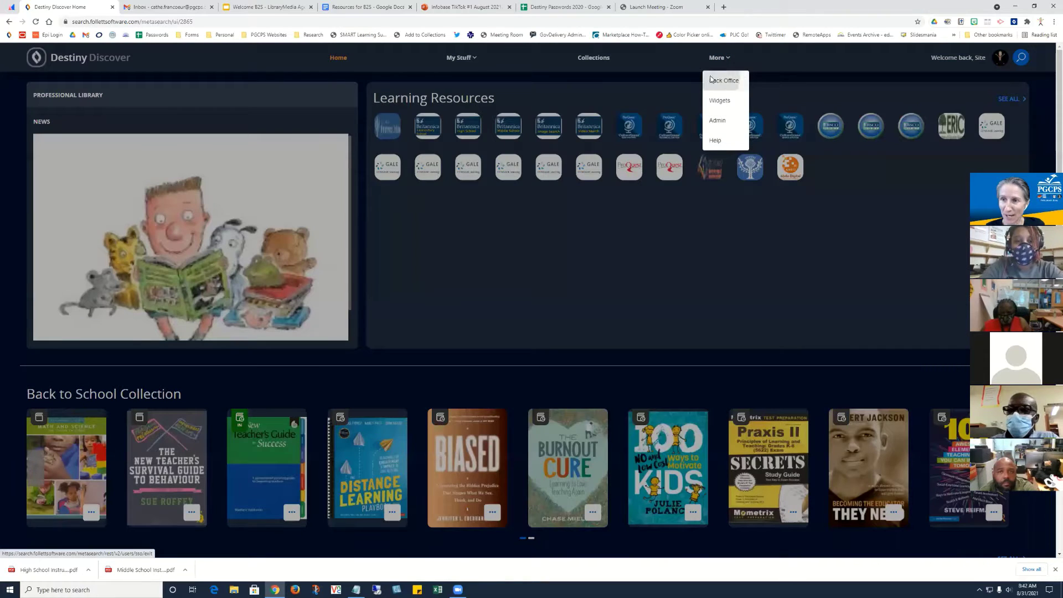
{"action": "left_click", "coordinate": [715, 78]}
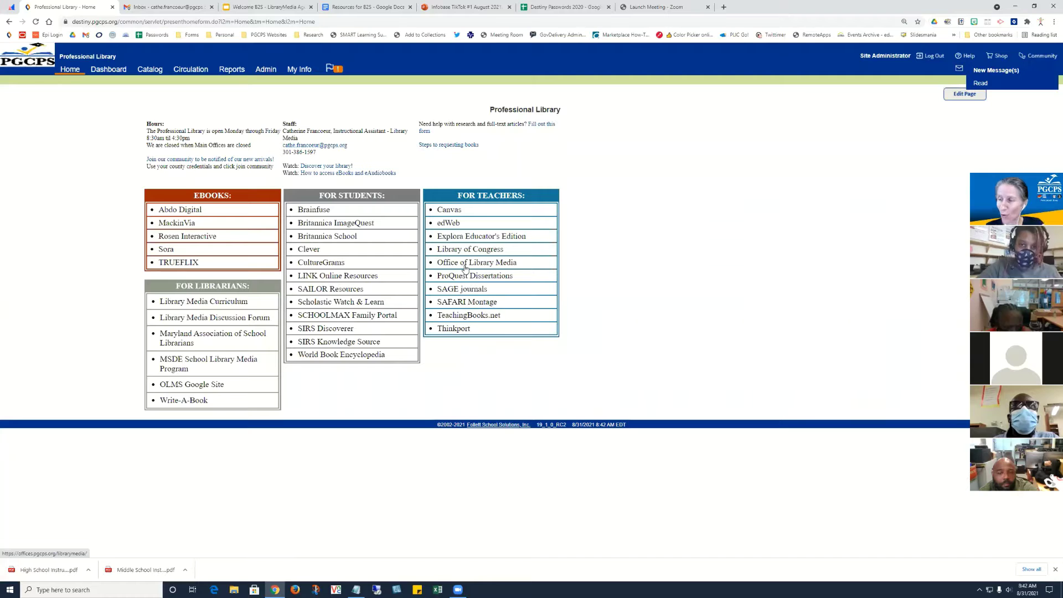
{"action": "left_click", "coordinate": [266, 69]}
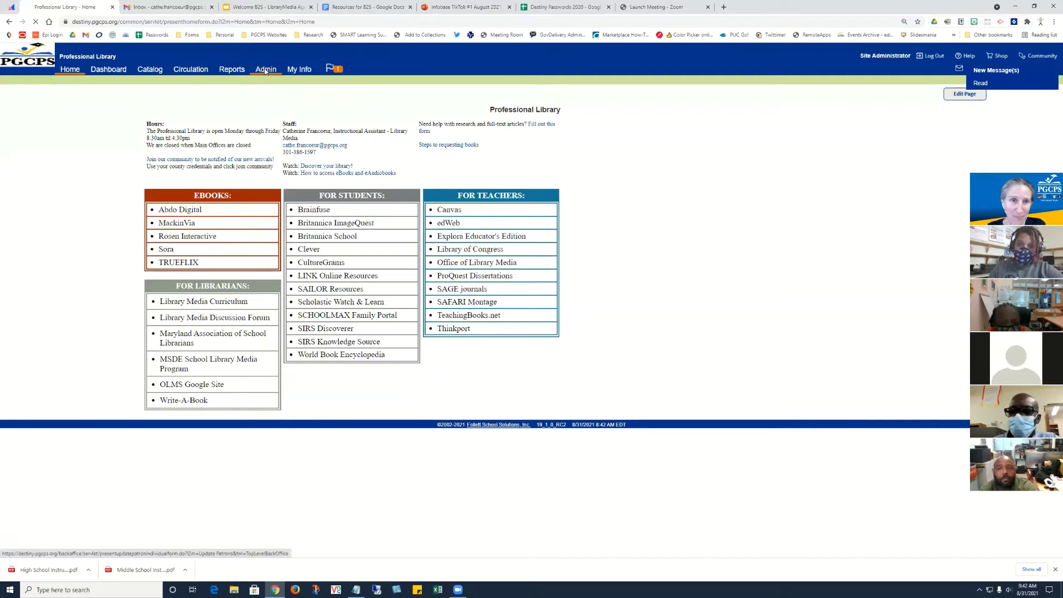
{"action": "left_click", "coordinate": [14, 143]}
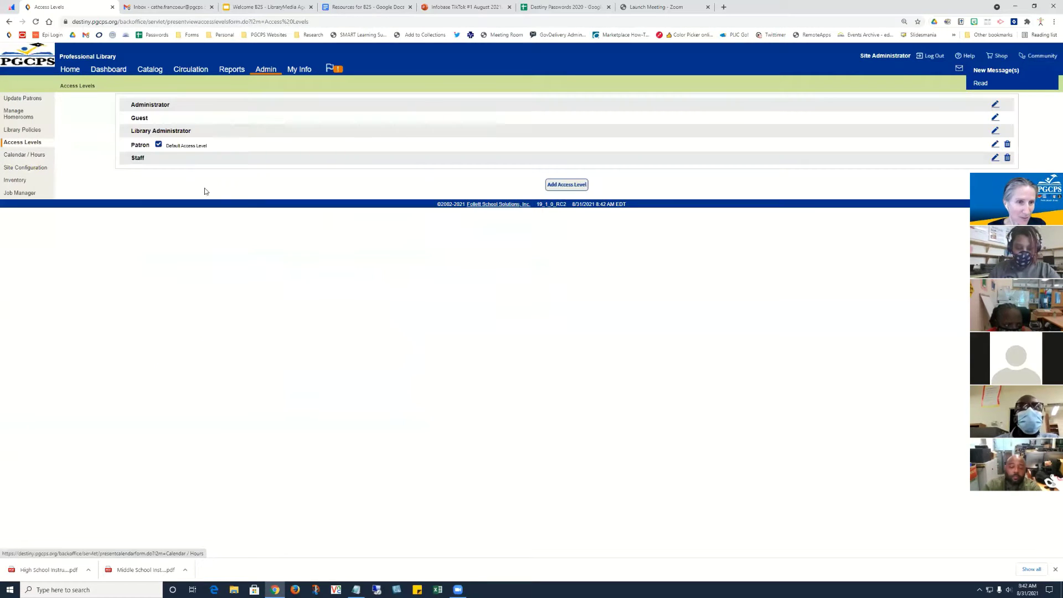
{"action": "left_click", "coordinate": [995, 118]}
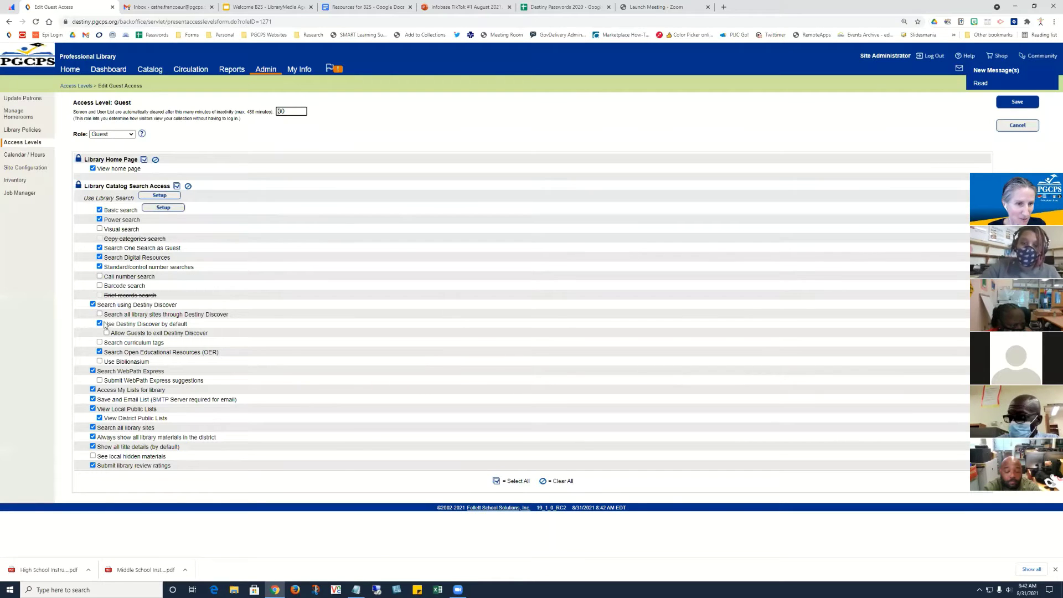
{"action": "left_click", "coordinate": [99, 324]}
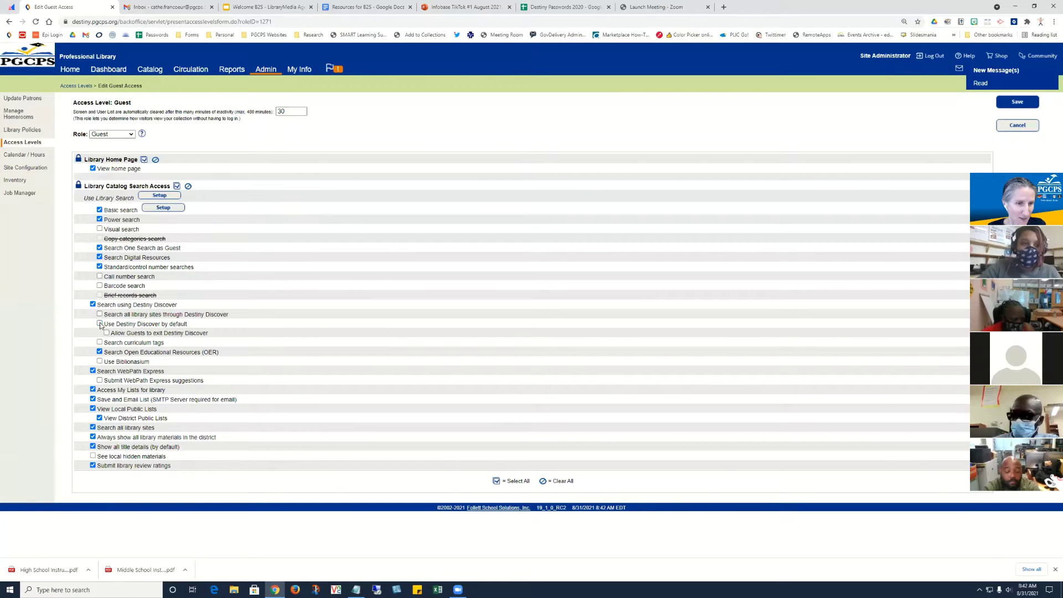
{"action": "left_click", "coordinate": [1017, 103]}
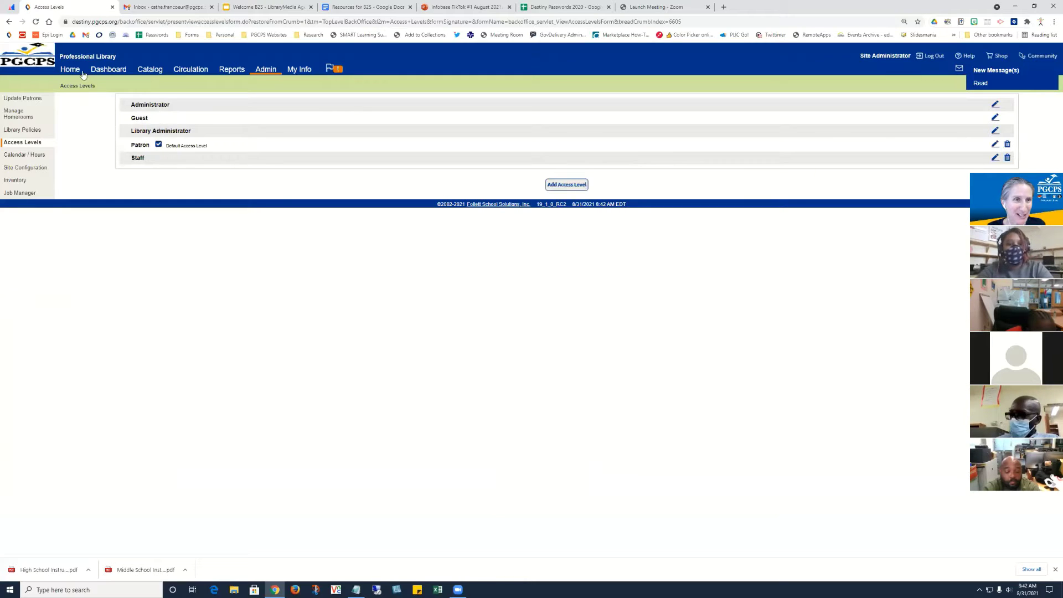
{"action": "left_click", "coordinate": [71, 70]}
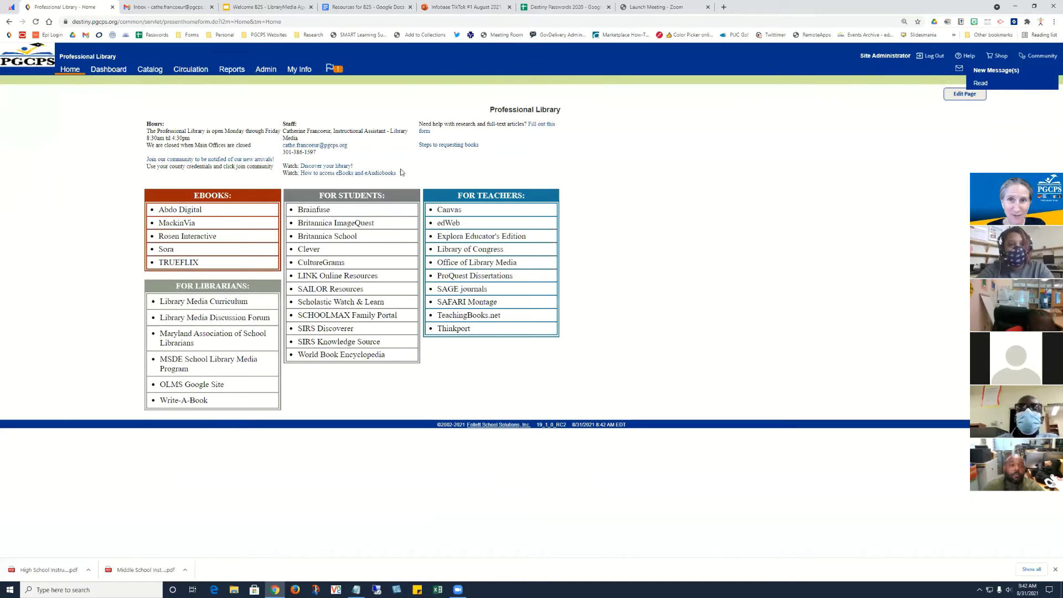
Check the sharing settings of the Resources for B2S document, and open its linked Logo for Learning Links folder.
{"action": "left_click", "coordinate": [346, 7]}
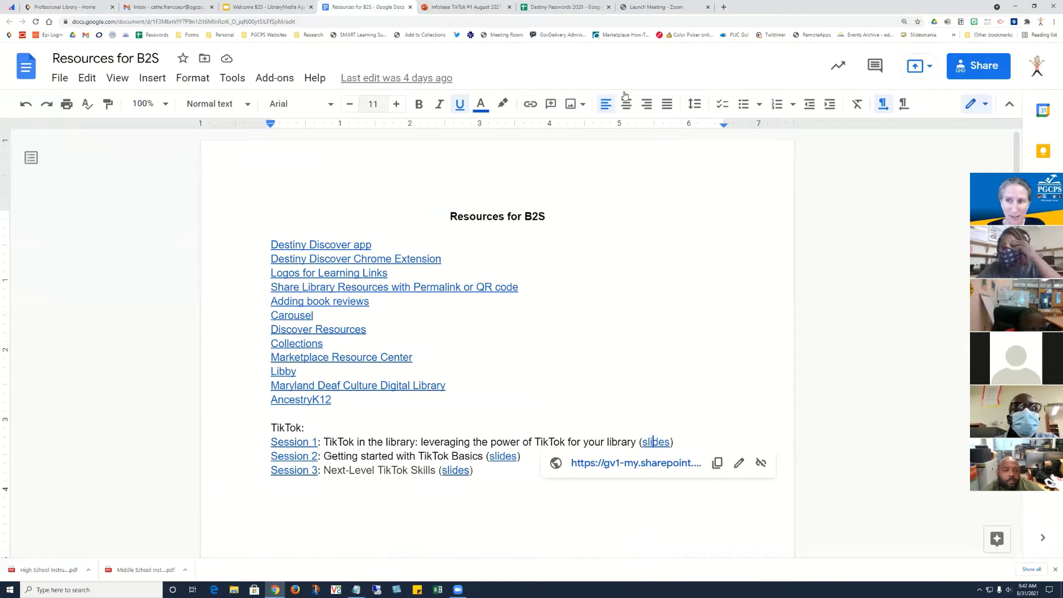
{"action": "left_click", "coordinate": [991, 69]}
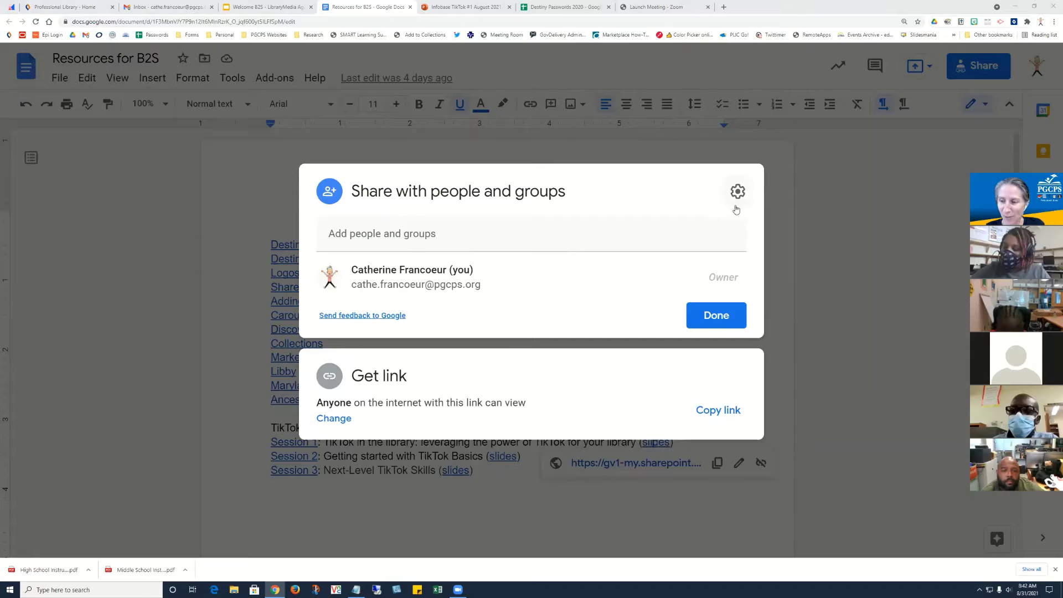
{"action": "left_click", "coordinate": [650, 155]}
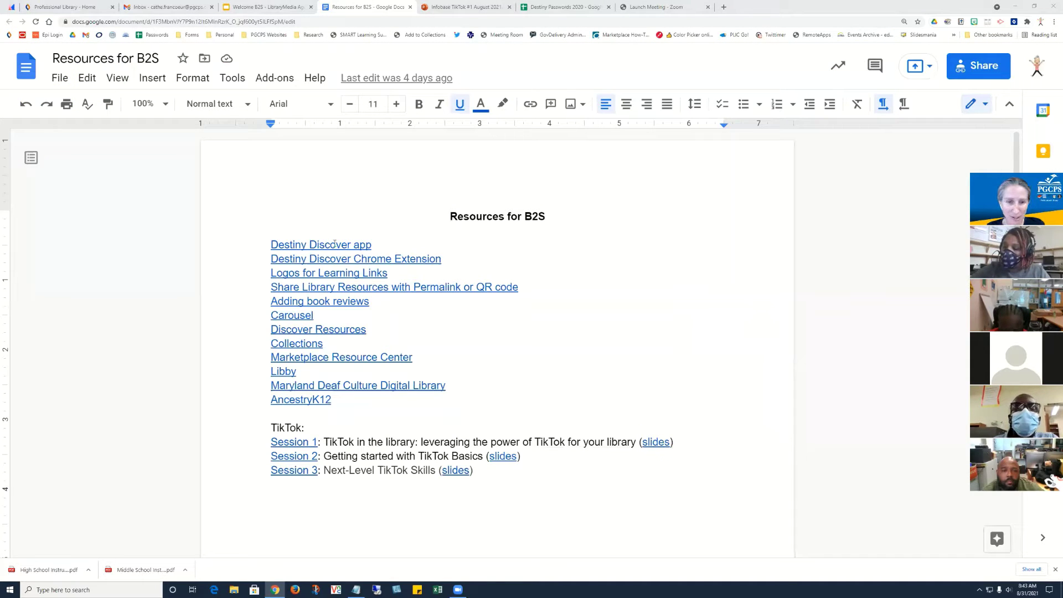
{"action": "left_click", "coordinate": [339, 274]}
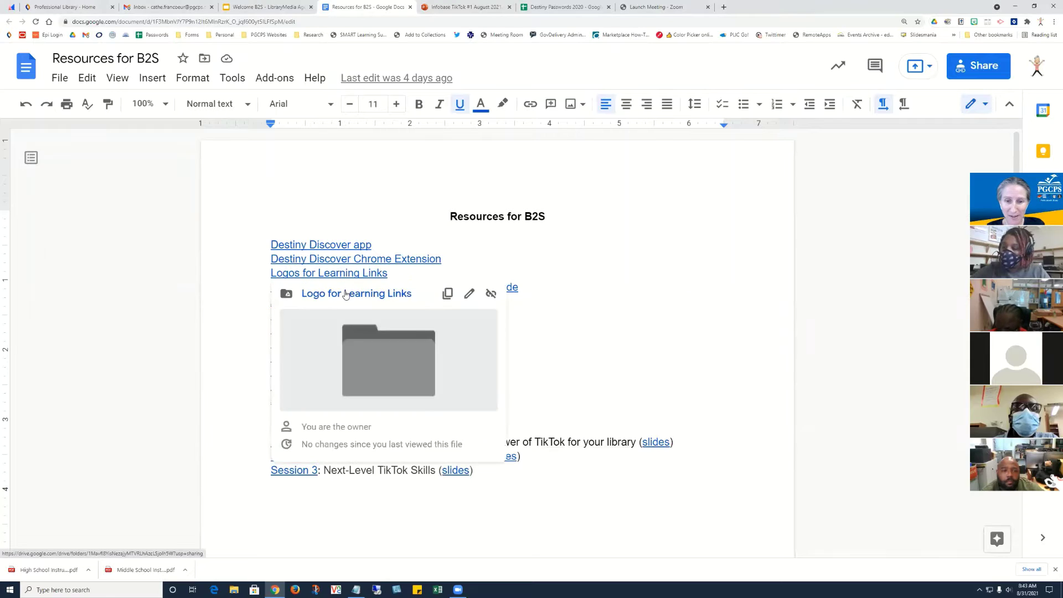
{"action": "left_click", "coordinate": [382, 292]}
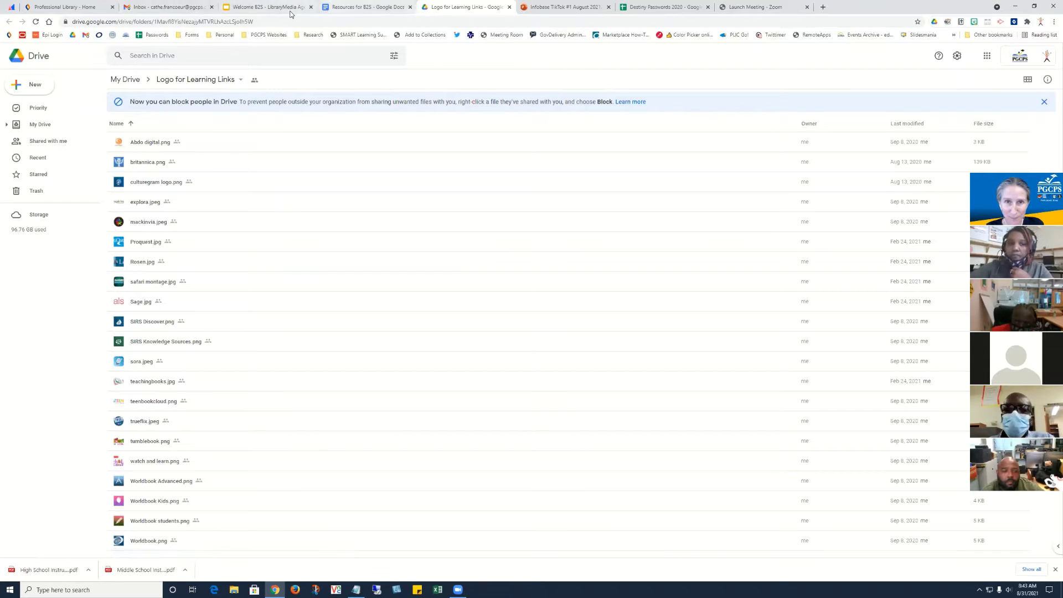
Switch back to the Professional Library site and open Destiny Discover from its catalog area.
{"action": "left_click", "coordinate": [81, 7]}
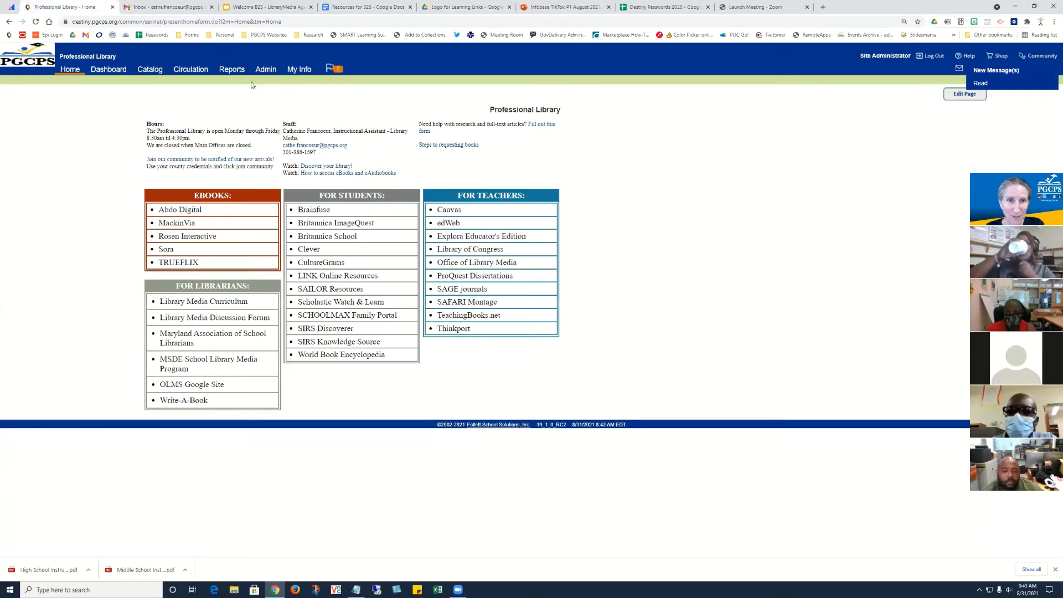
{"action": "left_click", "coordinate": [176, 72]}
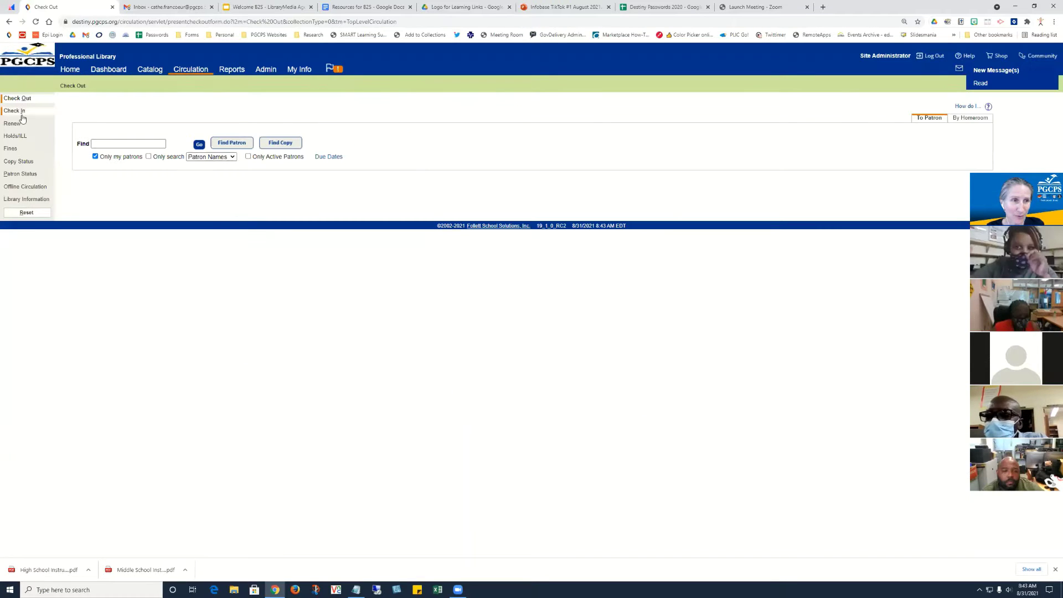
{"action": "left_click", "coordinate": [150, 69]}
{"action": "left_click", "coordinate": [28, 111]}
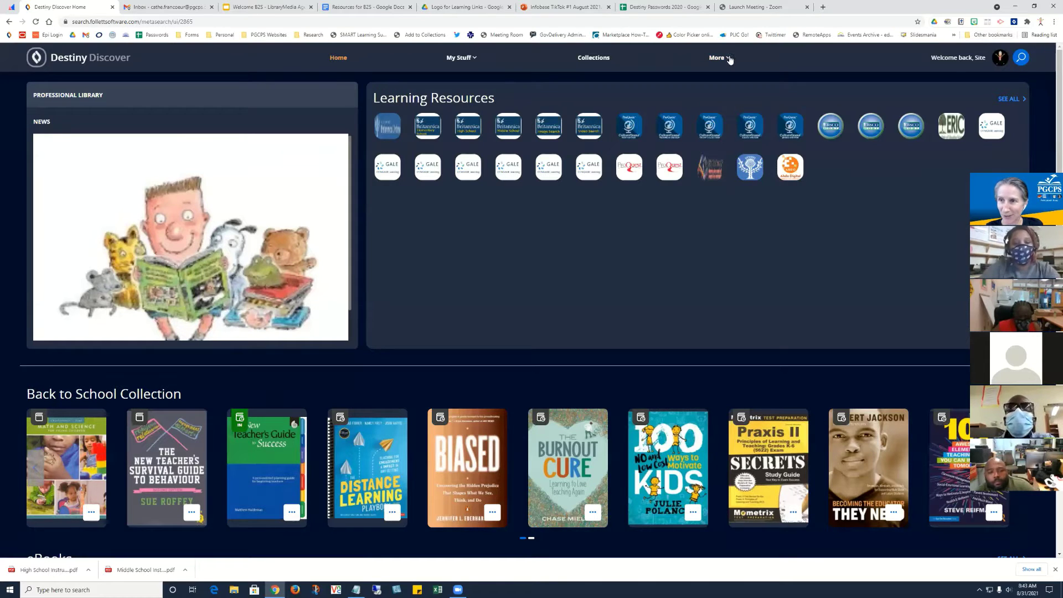
Open the Featured Content display options in Discover Admin for the Professional Library.
{"action": "left_click", "coordinate": [728, 60]}
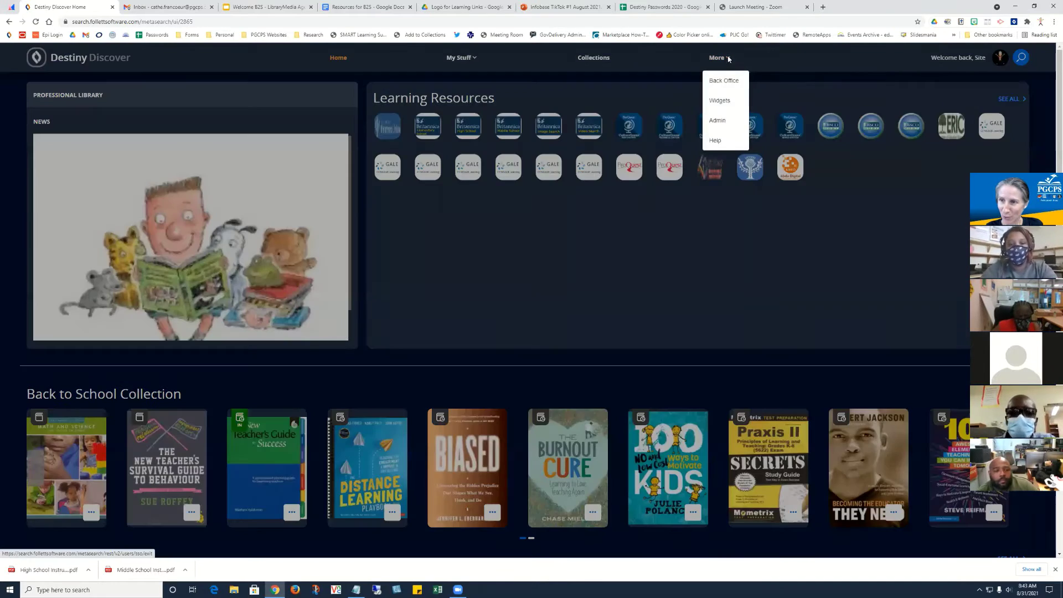
{"action": "left_click", "coordinate": [717, 121]}
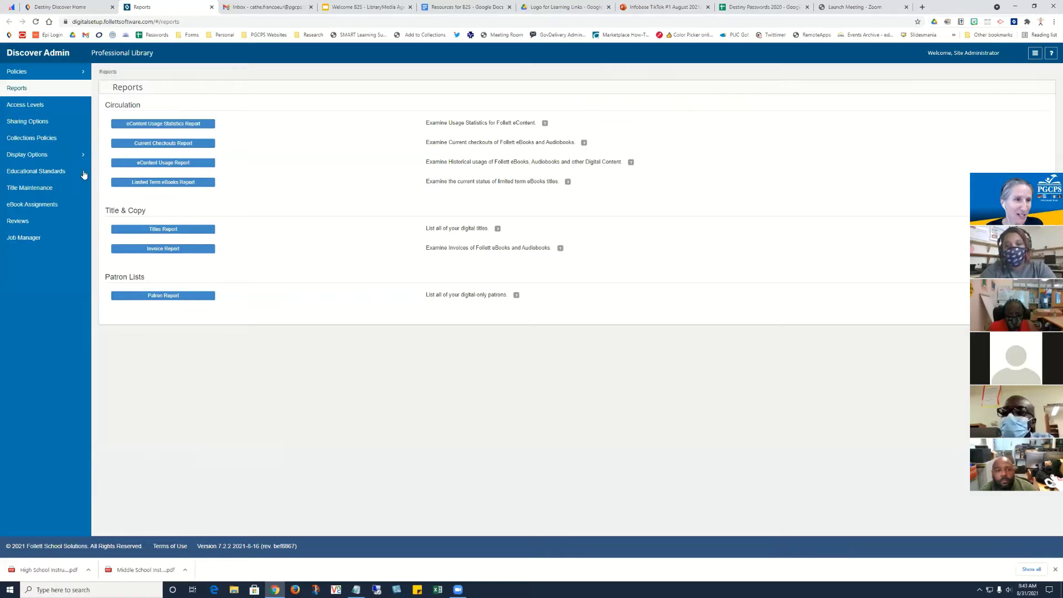
{"action": "left_click", "coordinate": [27, 155]}
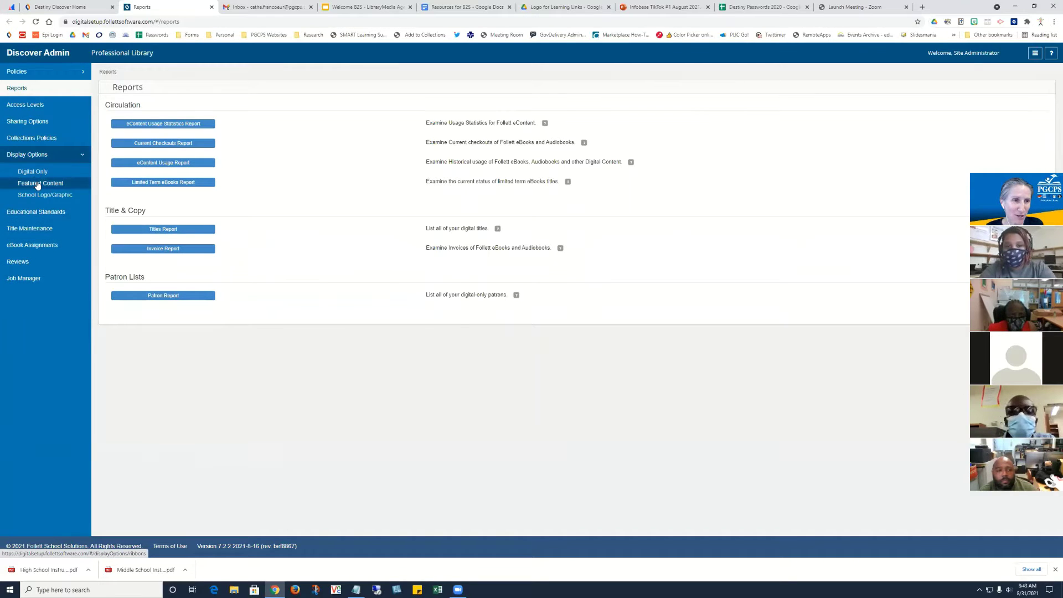
{"action": "left_click", "coordinate": [37, 184]}
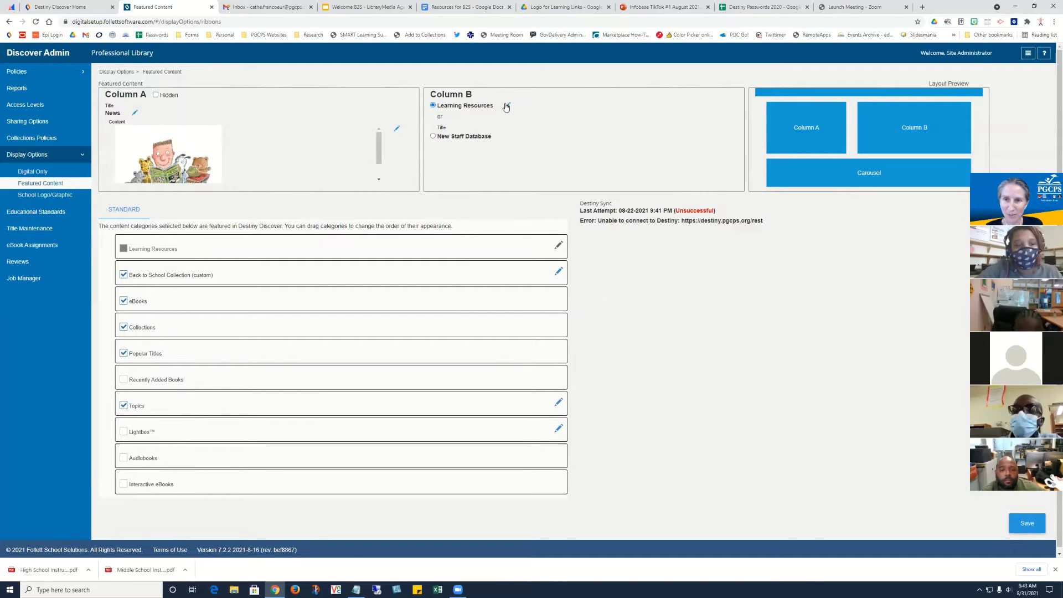
Try adding a link to the Learning Resources in Column B and scaling its placeholder image, without saving anything.
{"action": "left_click", "coordinate": [508, 104]}
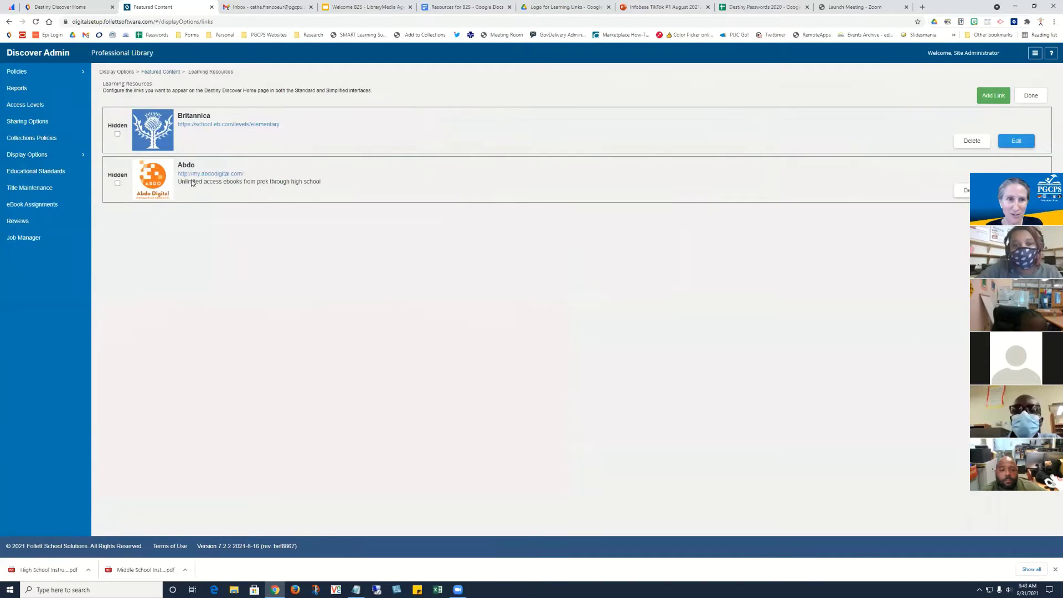
{"action": "left_click", "coordinate": [993, 99]}
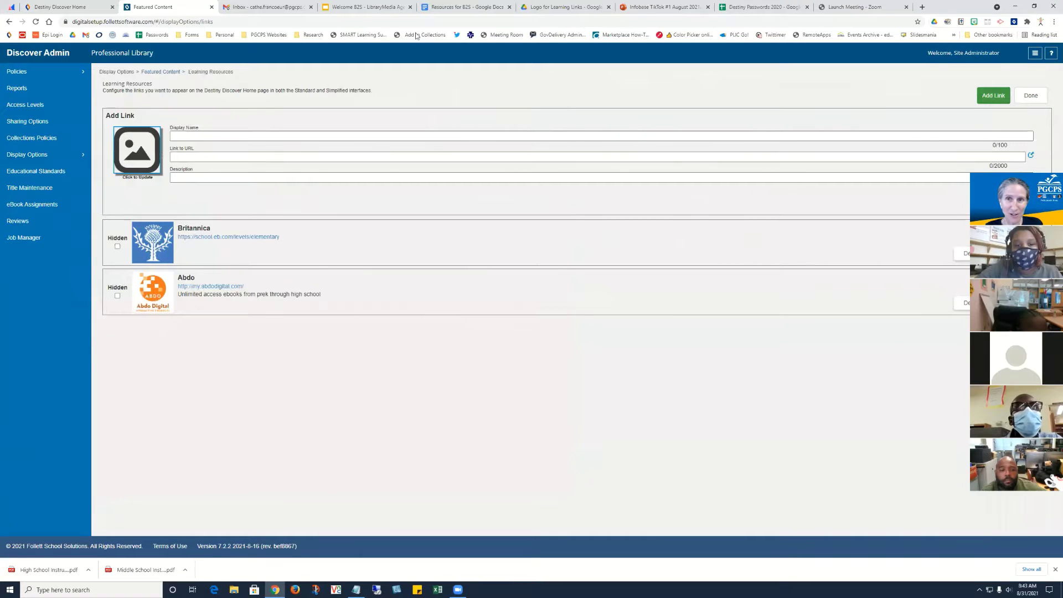
{"action": "left_click", "coordinate": [571, 7]}
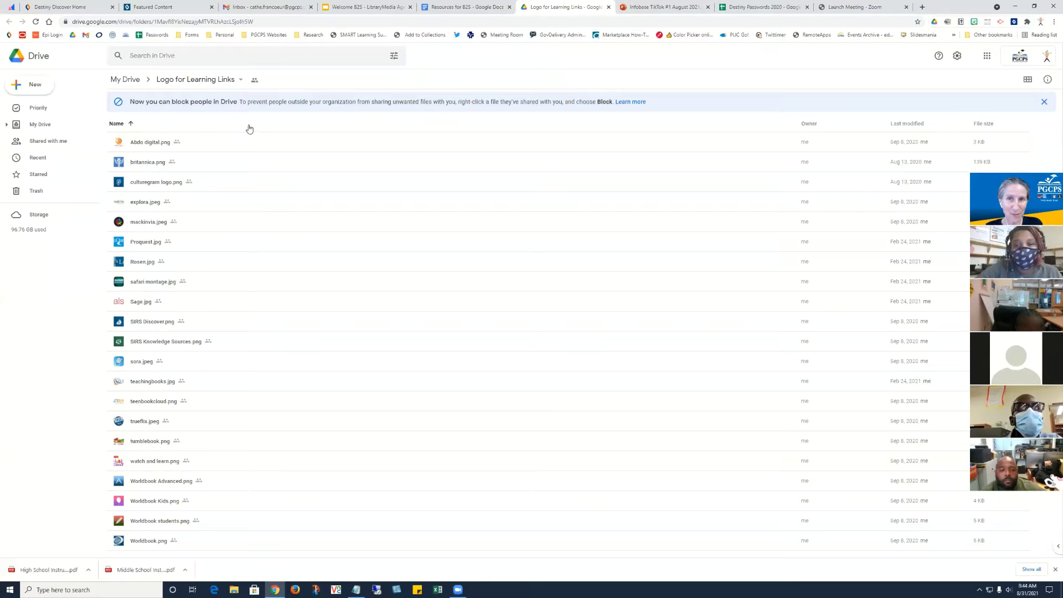
{"action": "left_click", "coordinate": [177, 7]}
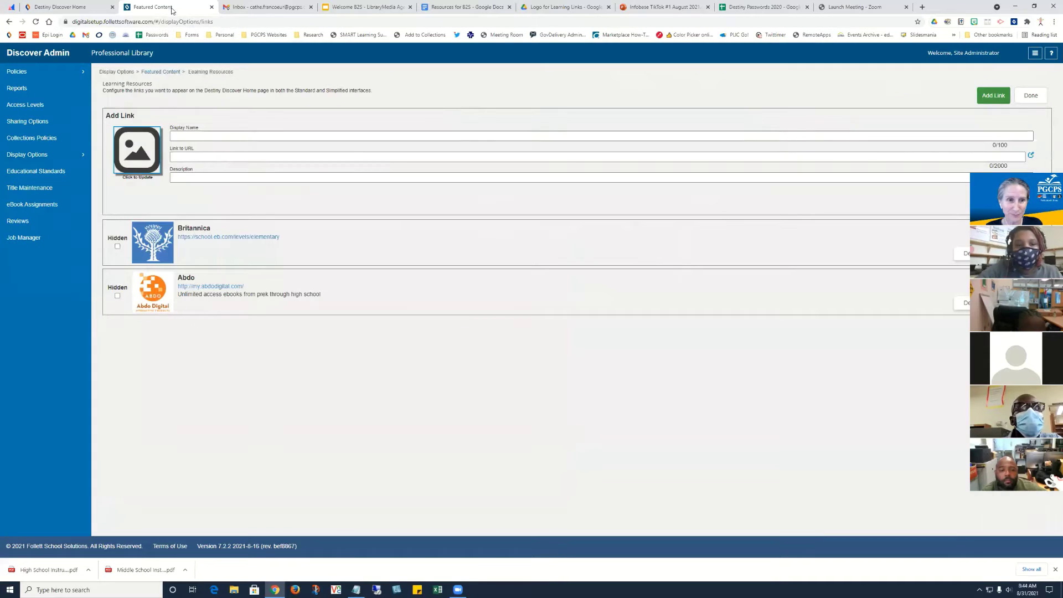
{"action": "left_click", "coordinate": [127, 155]}
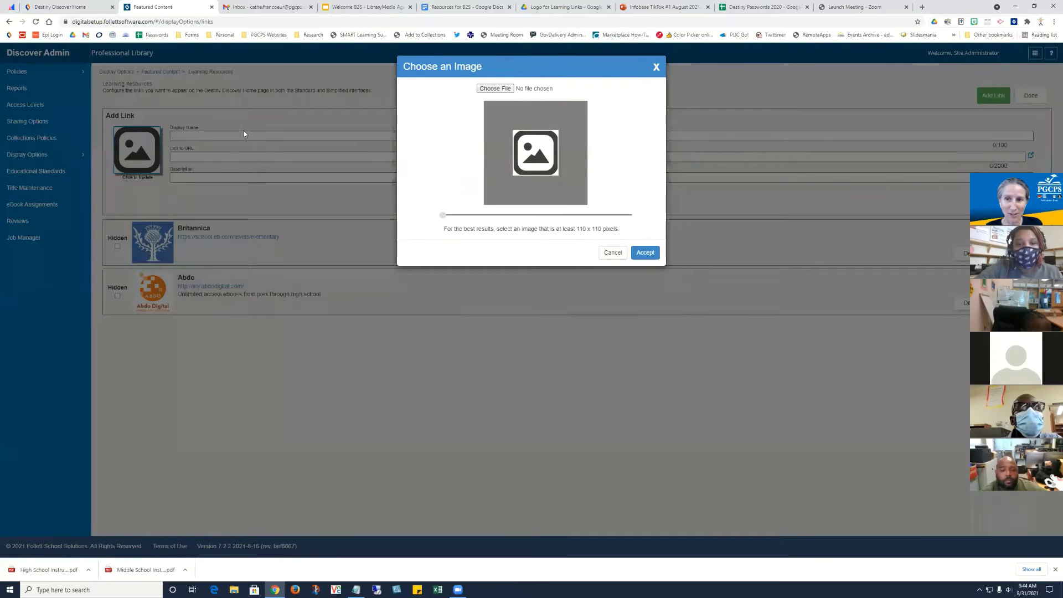
{"action": "left_click_drag", "start_coordinate": [443, 214], "coordinate": [499, 218]}
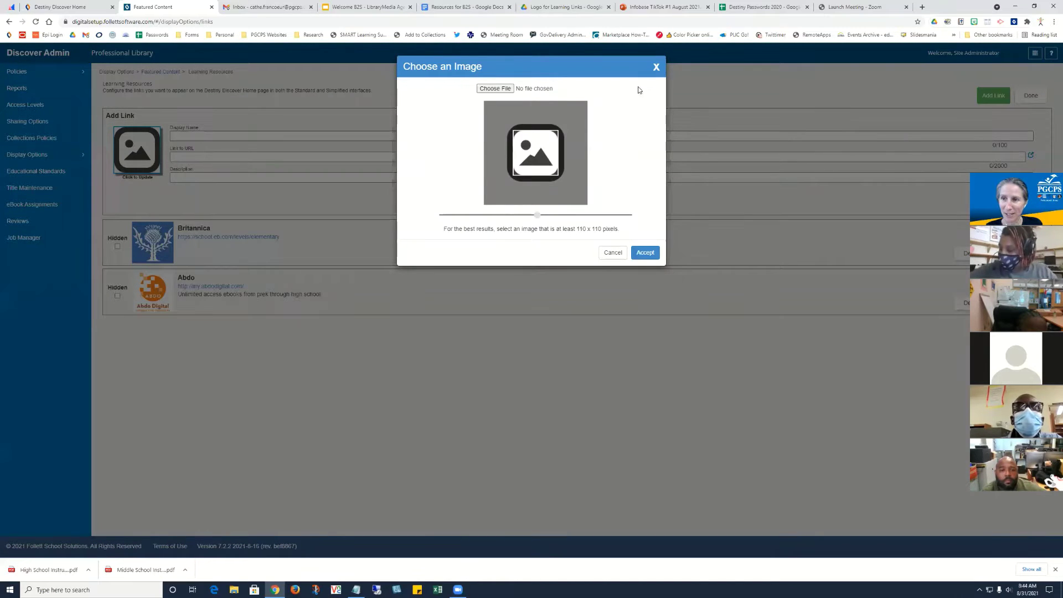
{"action": "left_click", "coordinate": [656, 68]}
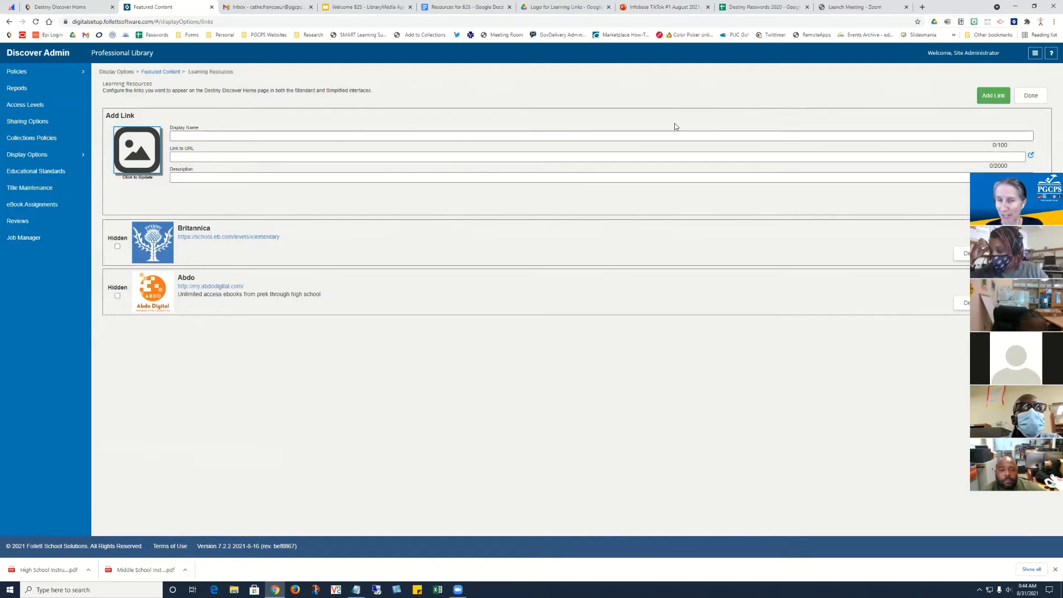
{"action": "left_click", "coordinate": [171, 73]}
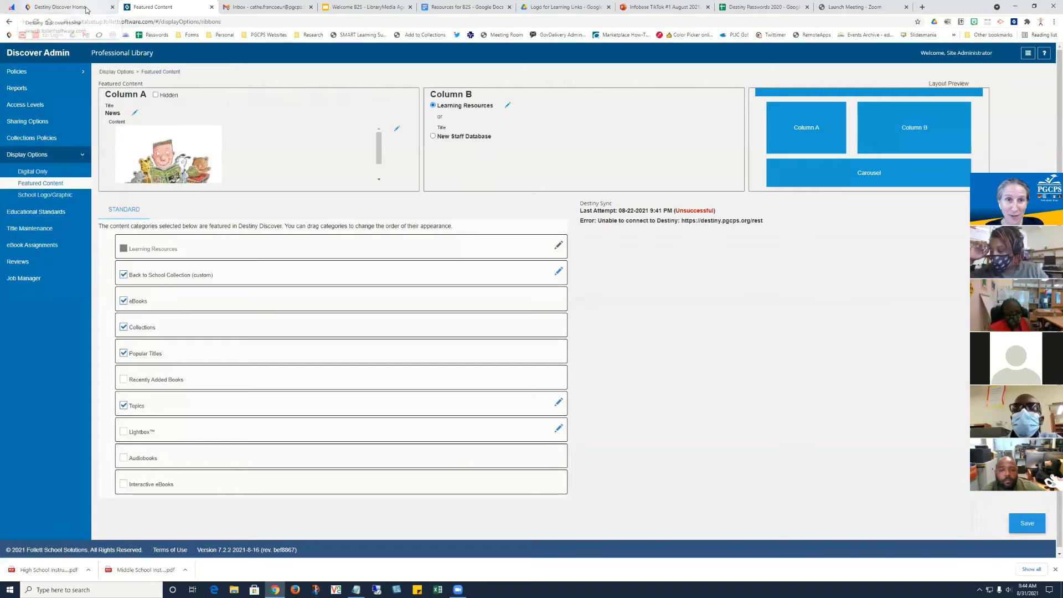
{"action": "left_click", "coordinate": [86, 8]}
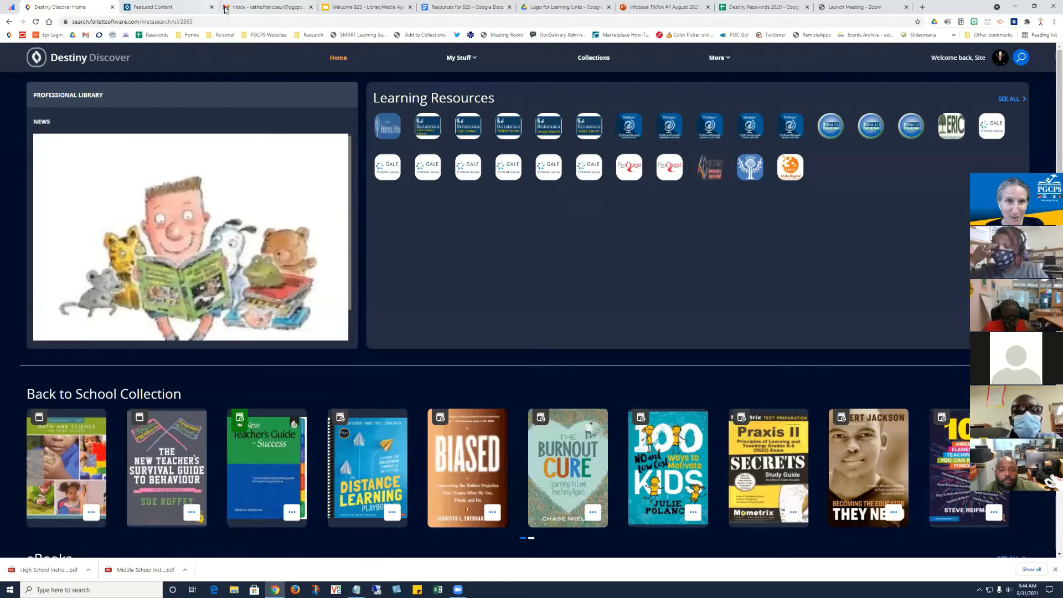
{"action": "left_click", "coordinate": [258, 8]}
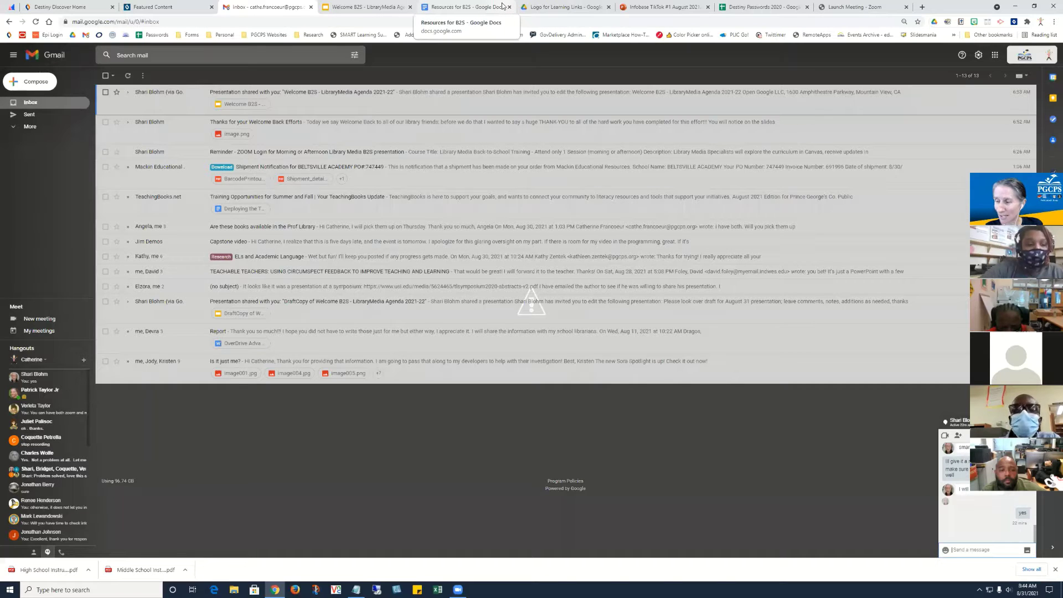
{"action": "left_click", "coordinate": [159, 7]}
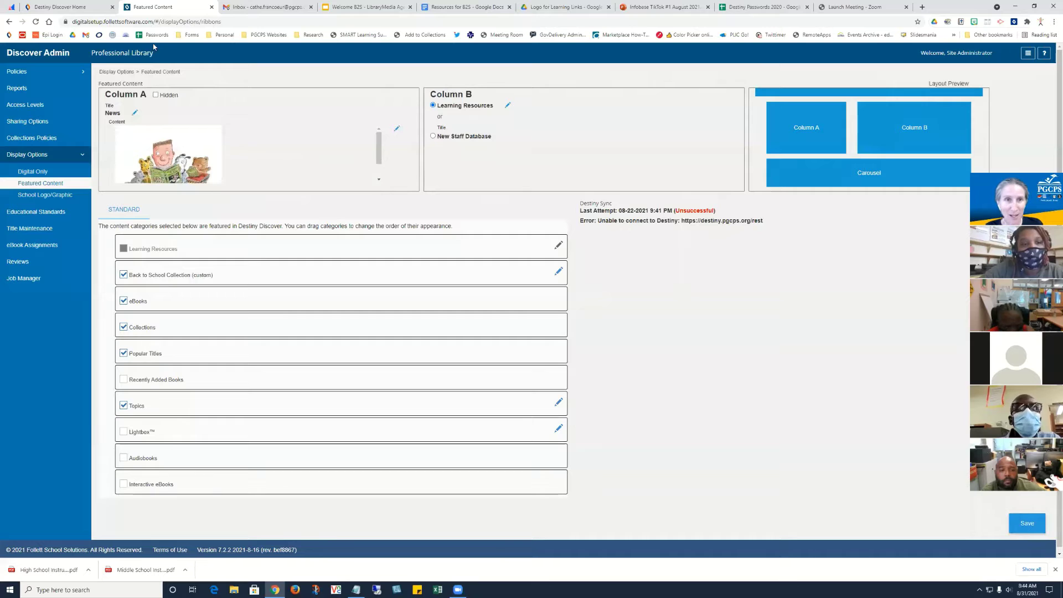
Open the Widgets page for the Professional Library from the Destiny Discover home page.
{"action": "left_click", "coordinate": [68, 9]}
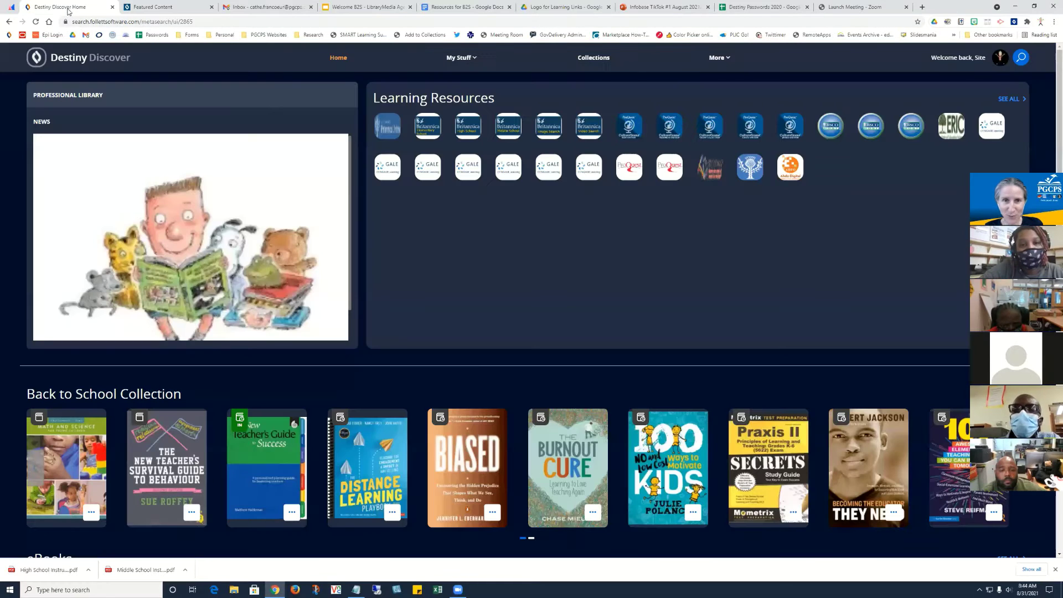
{"action": "left_click", "coordinate": [716, 58]}
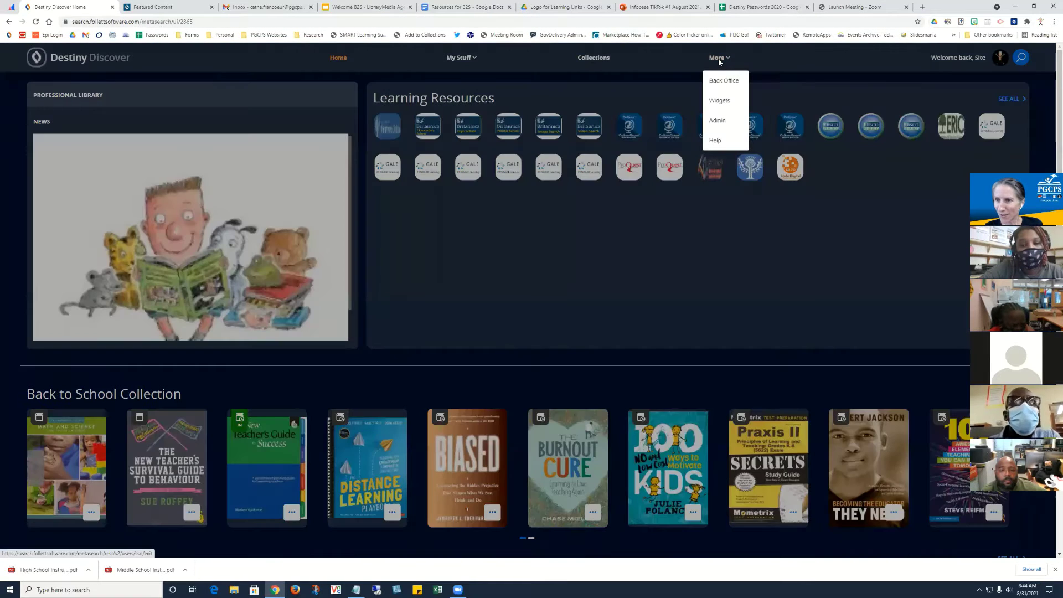
{"action": "left_click", "coordinate": [720, 99]}
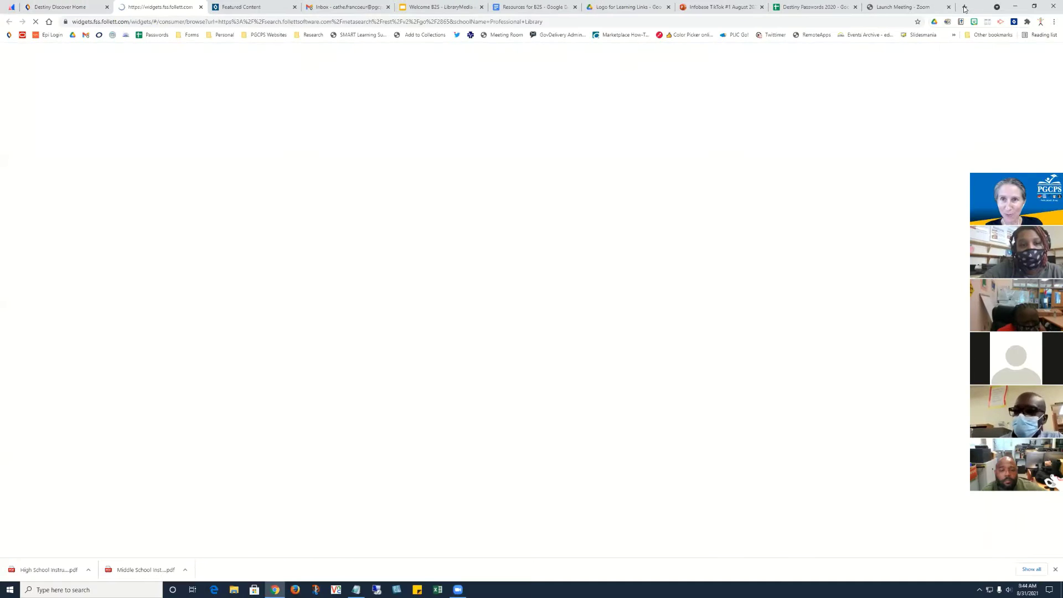
Open the OLMS site's Destiny page in a new tab and search its smaller Follett Destiny widget for "reading instruction".
{"action": "key", "text": "ctrl+t"}
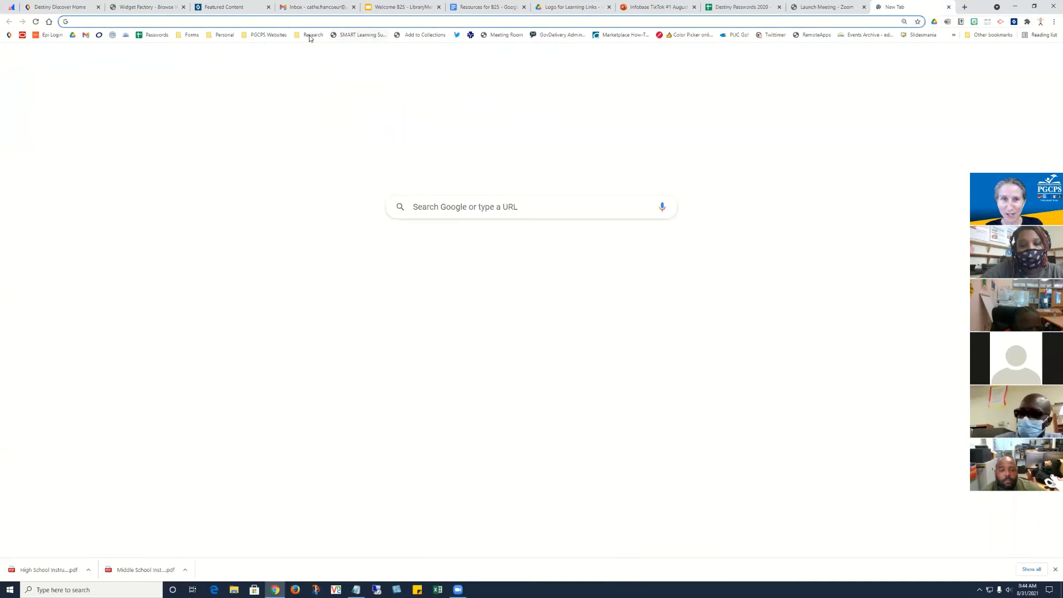
{"action": "left_click", "coordinate": [310, 38]}
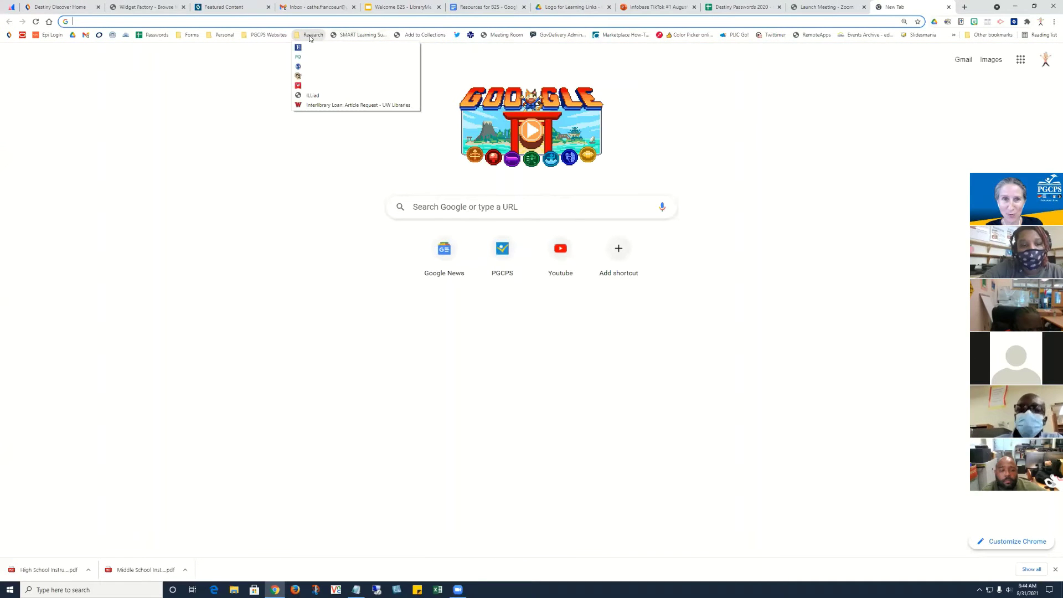
{"action": "left_click", "coordinate": [268, 48]}
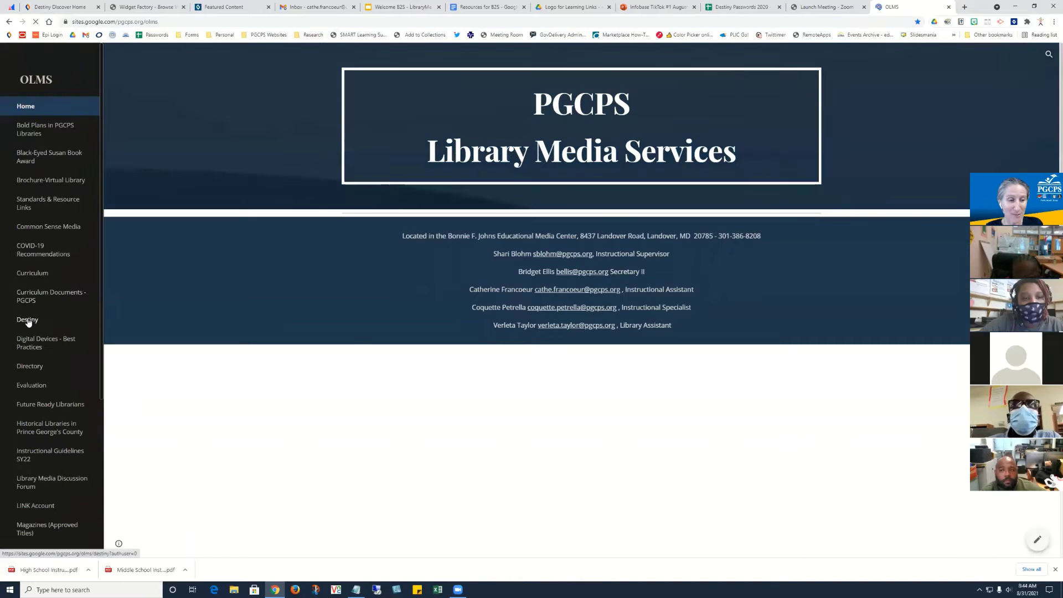
{"action": "left_click", "coordinate": [85, 313]}
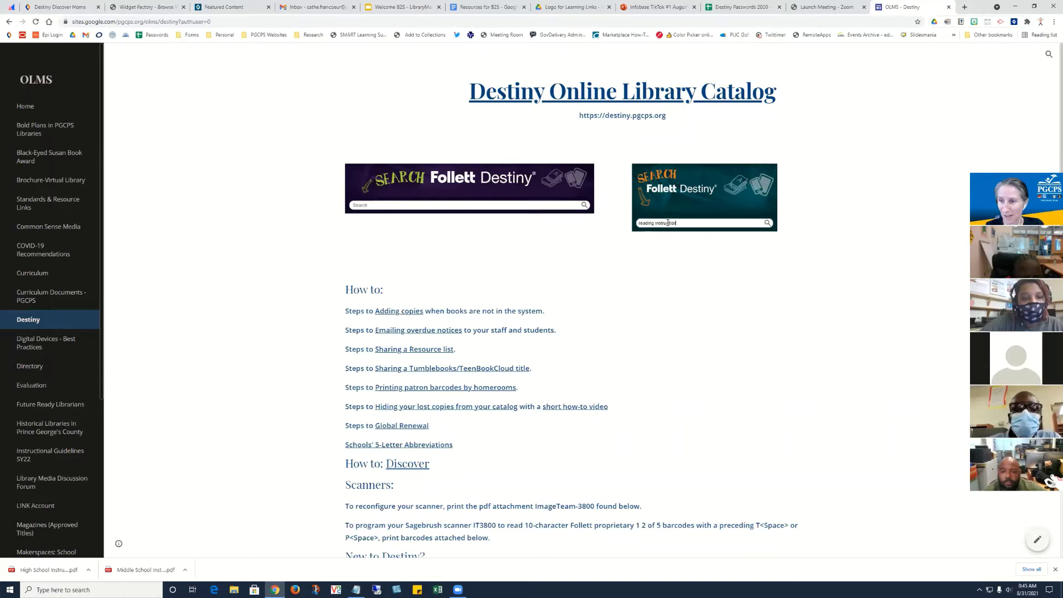
{"action": "key", "text": "Return"}
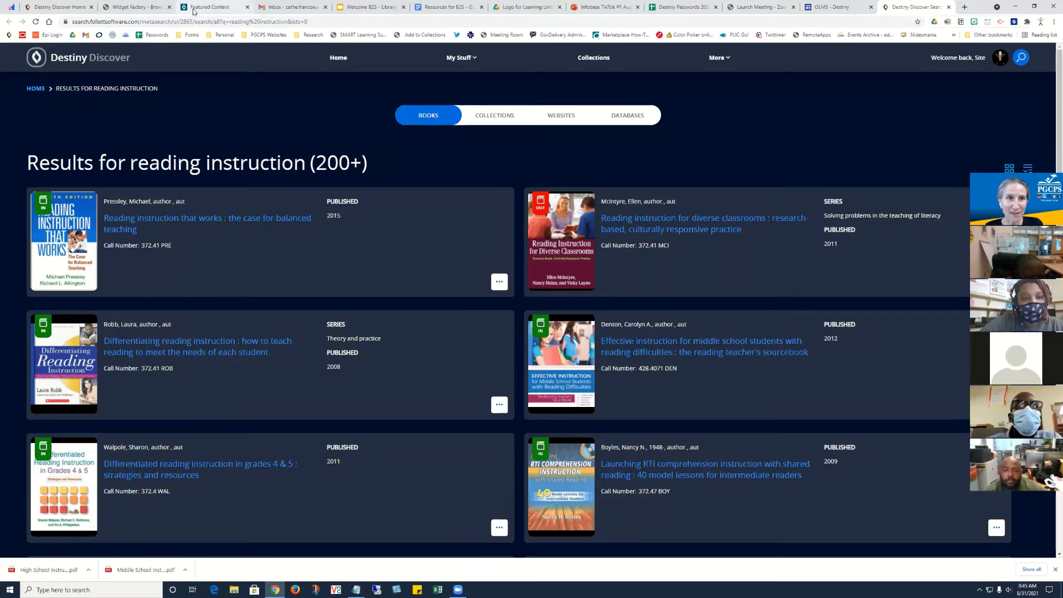
Return to the Widget Factory and bring up the embed code for the Small Search - Purple widget.
{"action": "left_click", "coordinate": [210, 7]}
{"action": "left_click", "coordinate": [128, 8]}
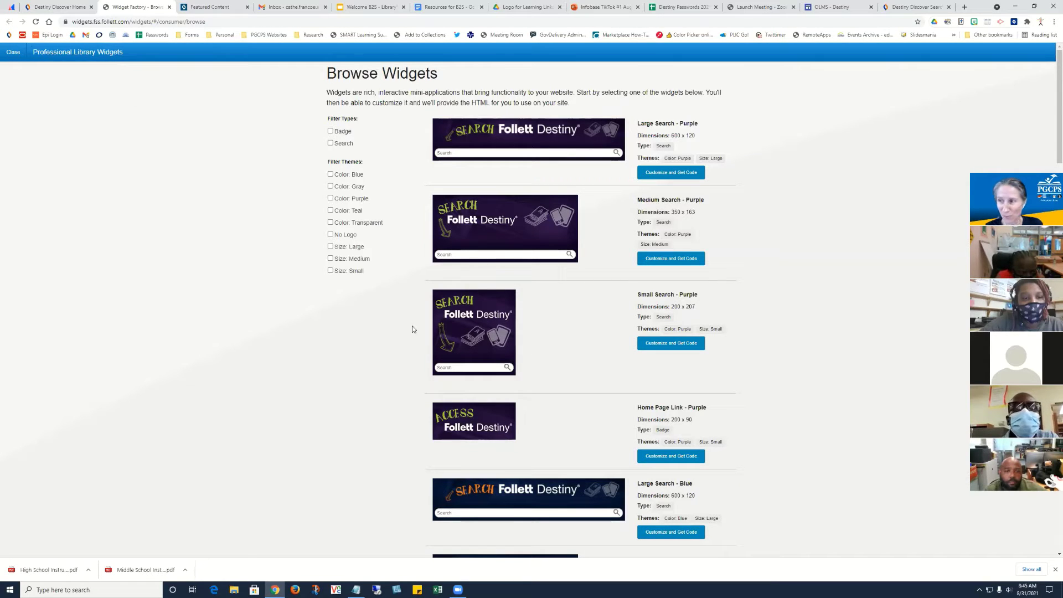
{"action": "left_click", "coordinate": [661, 344]}
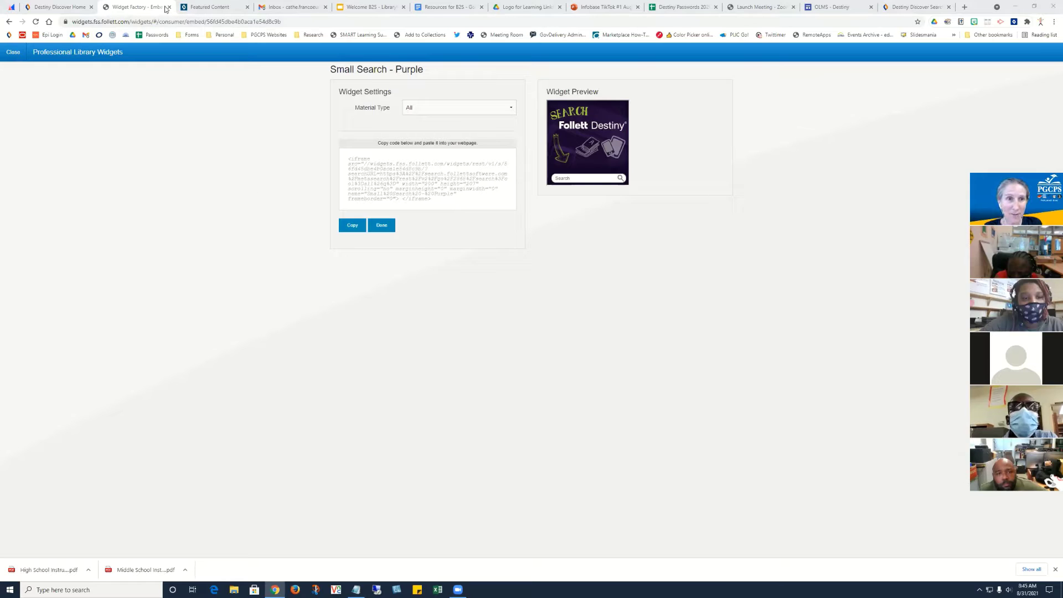
Open the Destiny Discover app link from the Resources for B2S document and look at the app downloads on Follett's App Store page.
{"action": "left_click", "coordinate": [11, 8]}
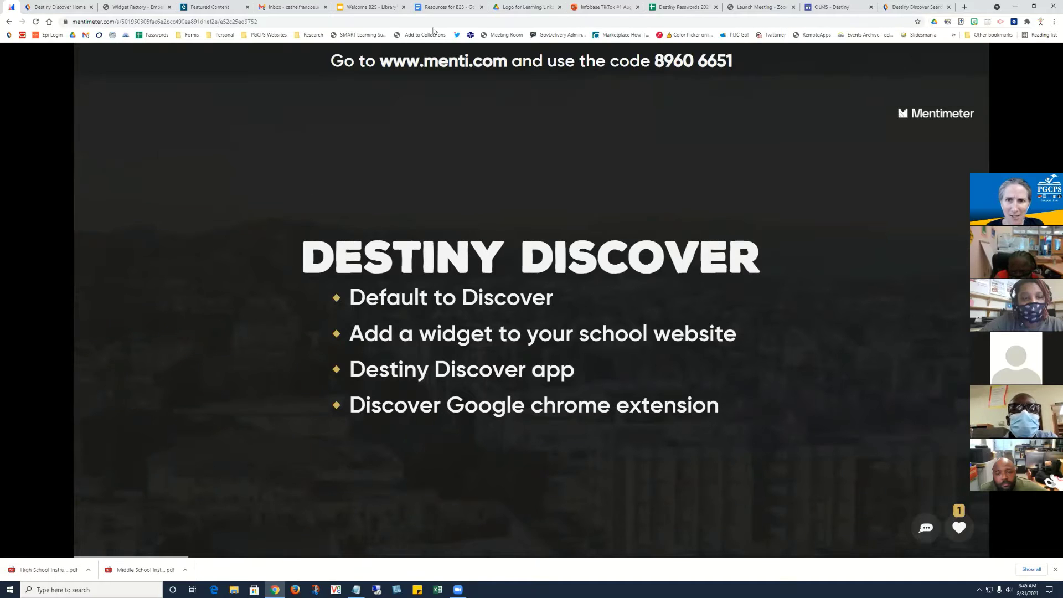
{"action": "left_click", "coordinate": [446, 7]}
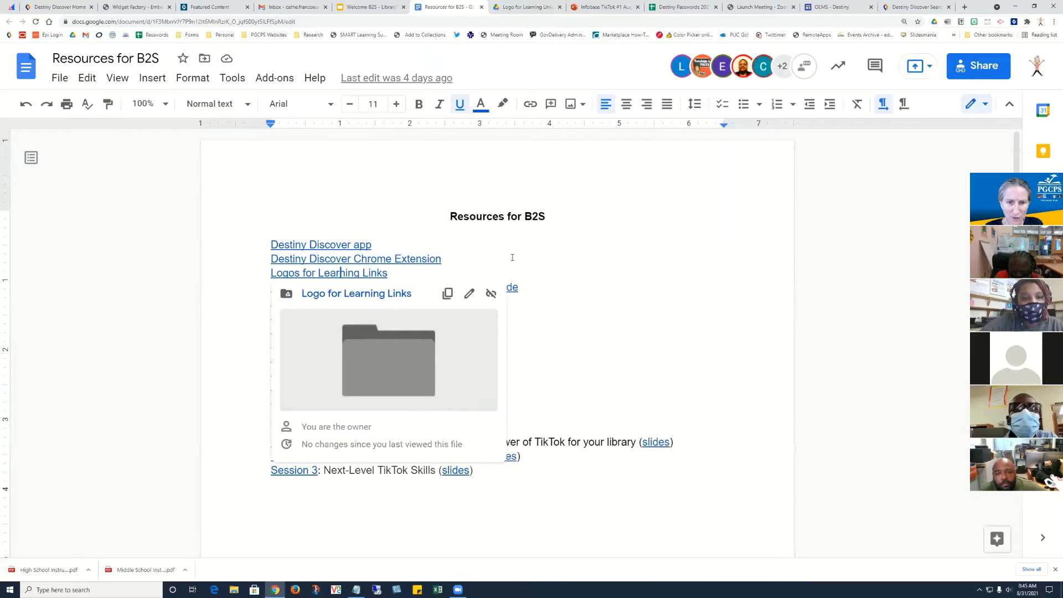
{"action": "left_click", "coordinate": [344, 244]}
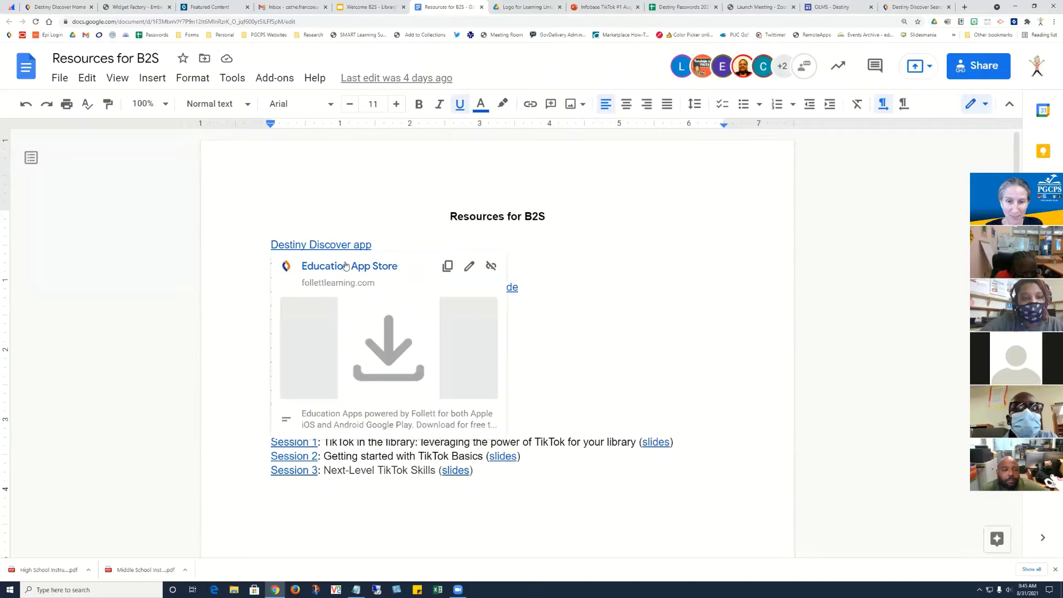
{"action": "left_click", "coordinate": [345, 265]}
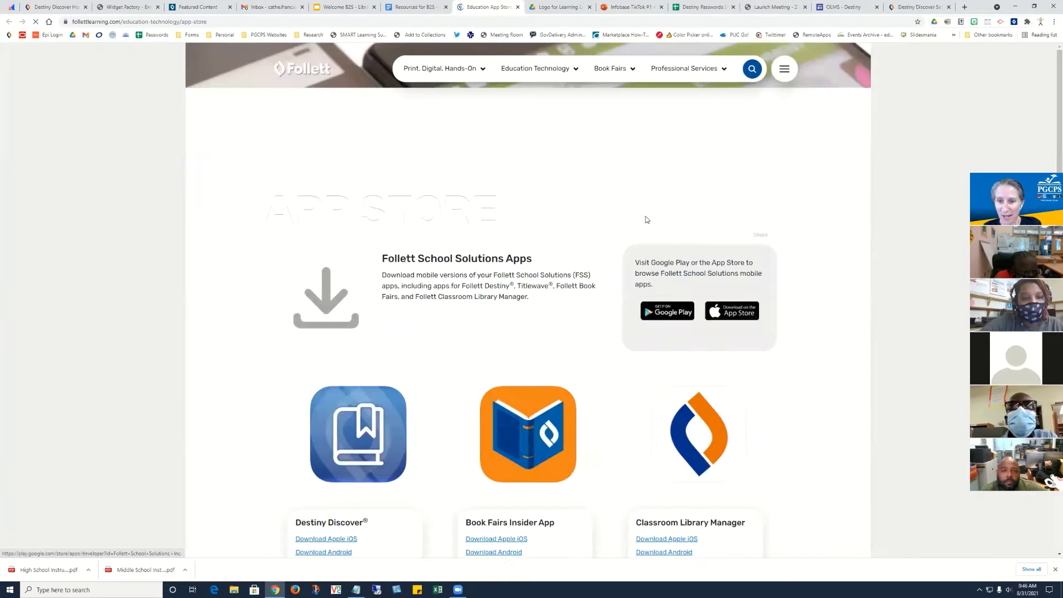
{"action": "scroll", "coordinate": [644, 219], "scroll_direction": "down", "scroll_amount": 5}
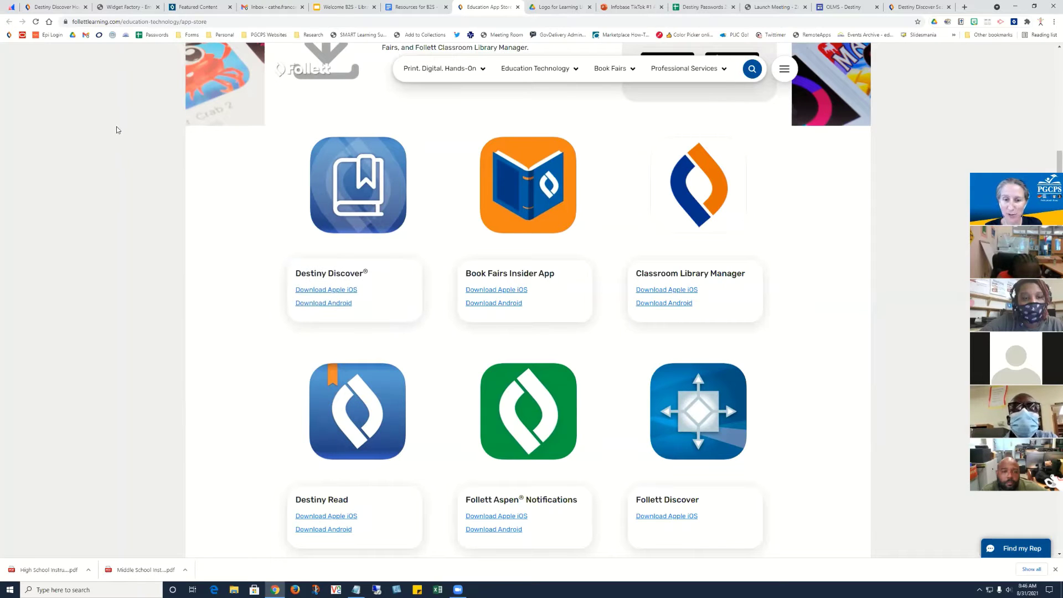
Check the Discover Chrome extension item on the Mentimeter slide and search Google in a new tab for "polar bear".
{"action": "left_click", "coordinate": [10, 8]}
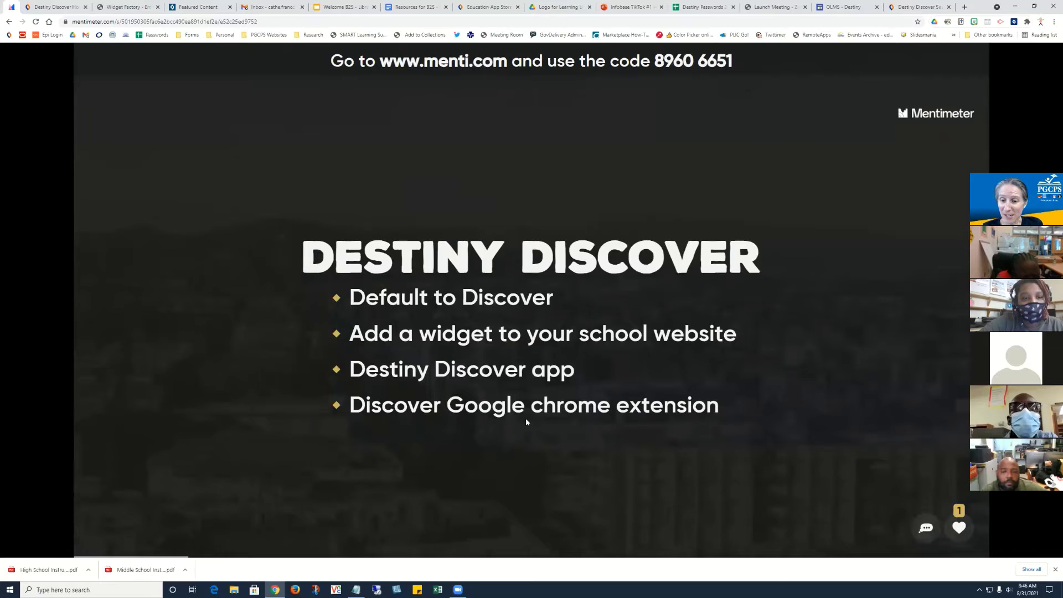
{"action": "left_click", "coordinate": [965, 8]}
{"action": "type", "text": "pola"}
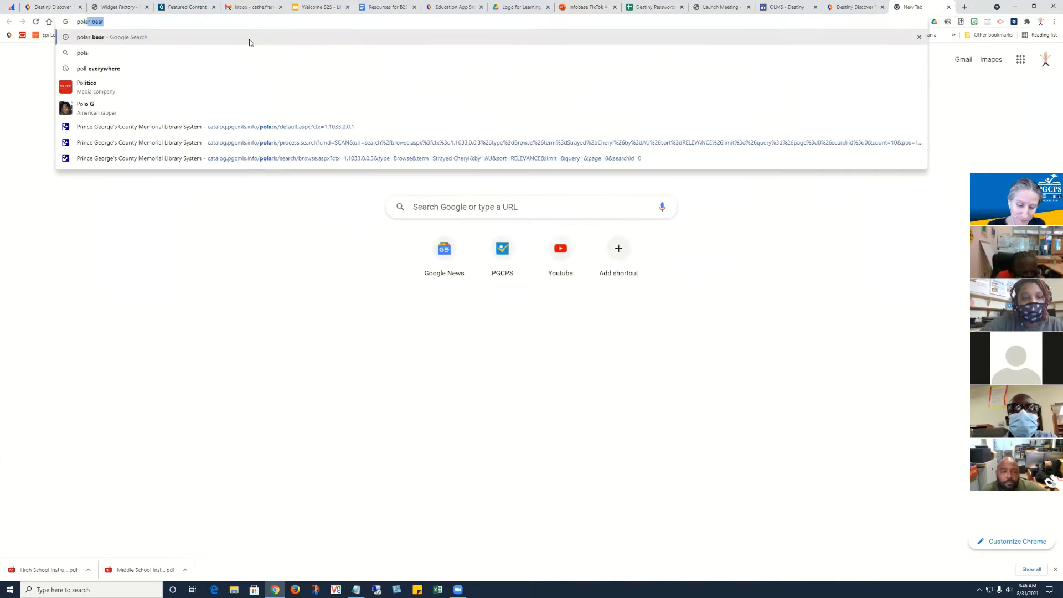
{"action": "type", "text": "r bear"}
{"action": "key", "text": "Return"}
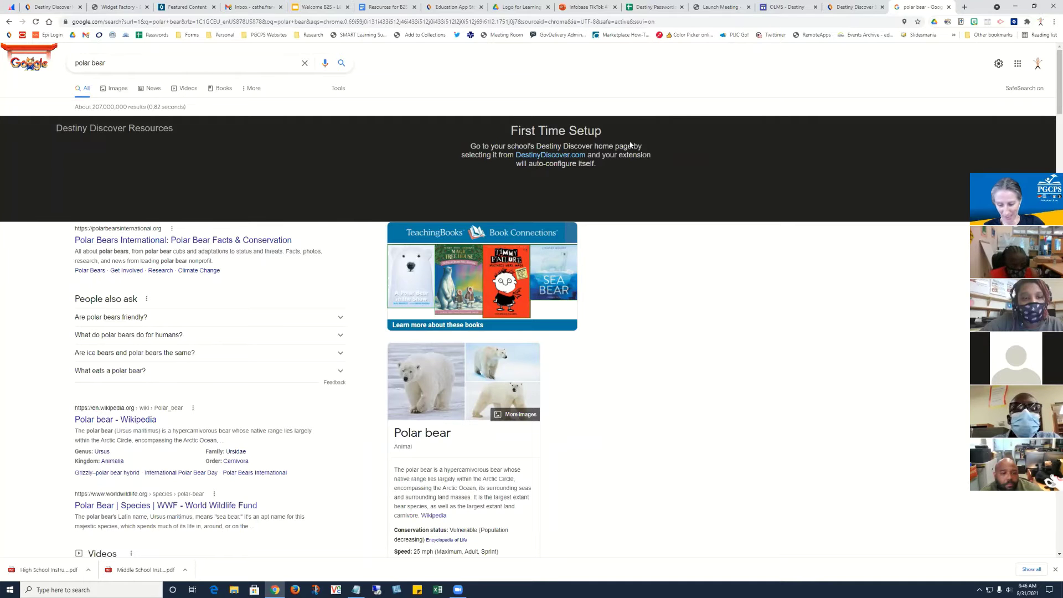
Return to the Mentimeter presentation, run question 1 of the quiz, show the leaderboard and advance to the Features slide.
{"action": "left_click", "coordinate": [12, 7]}
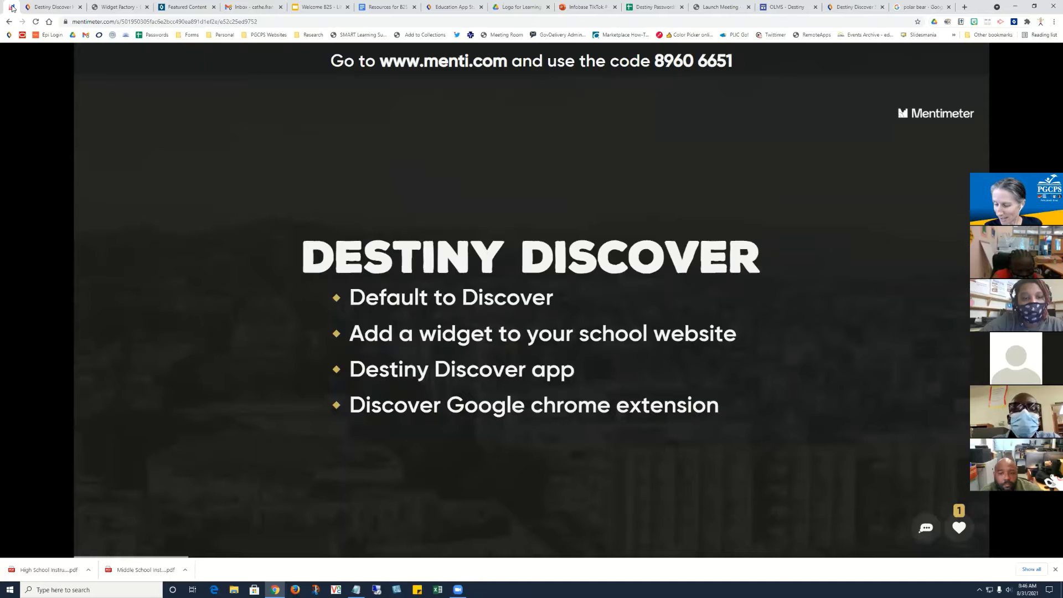
{"action": "key", "text": "Right"}
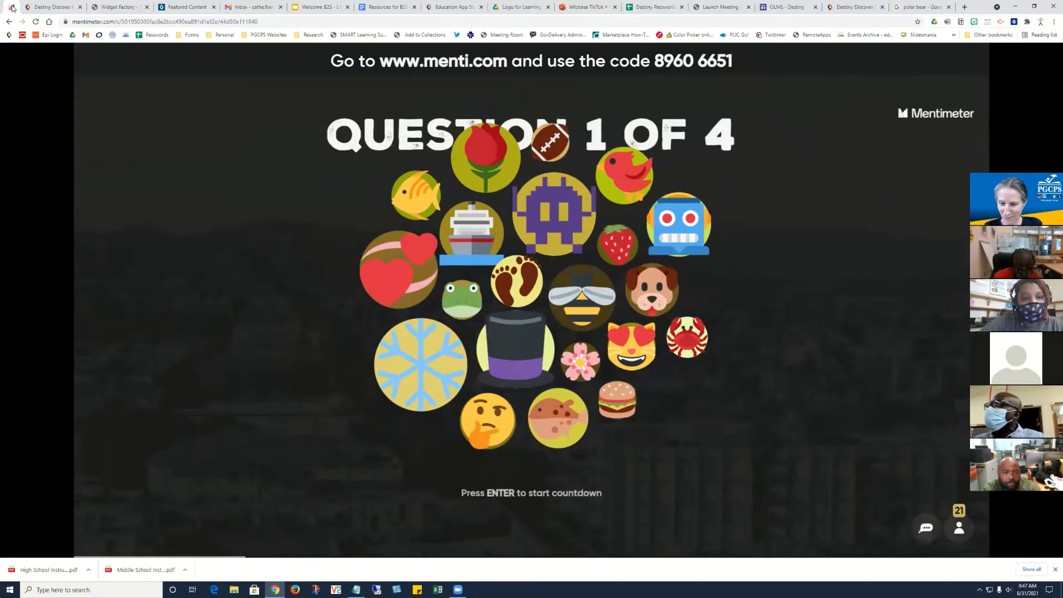
{"action": "key", "text": "Return"}
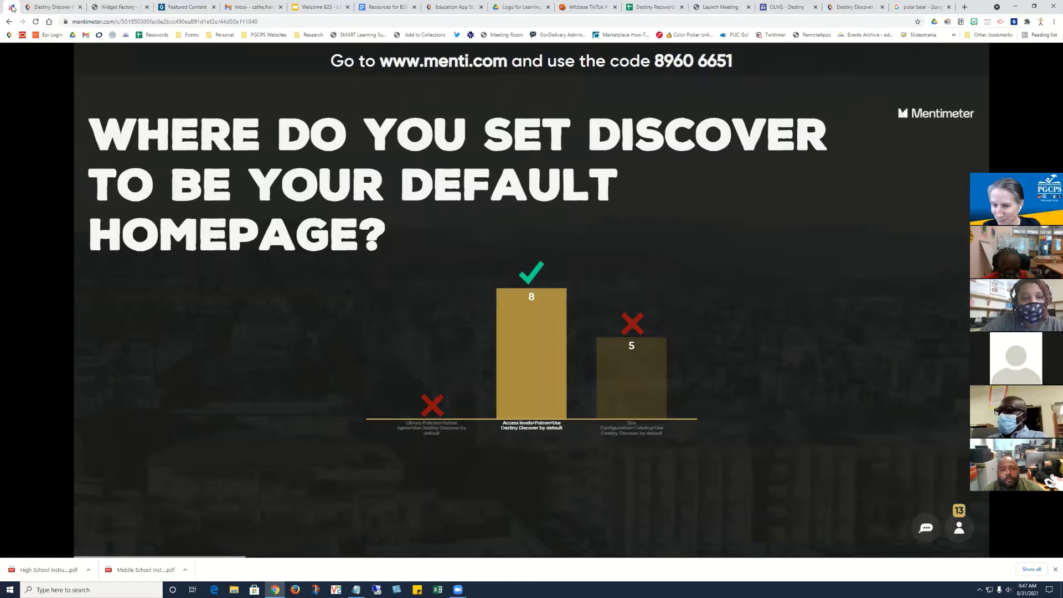
{"action": "key", "text": "Right"}
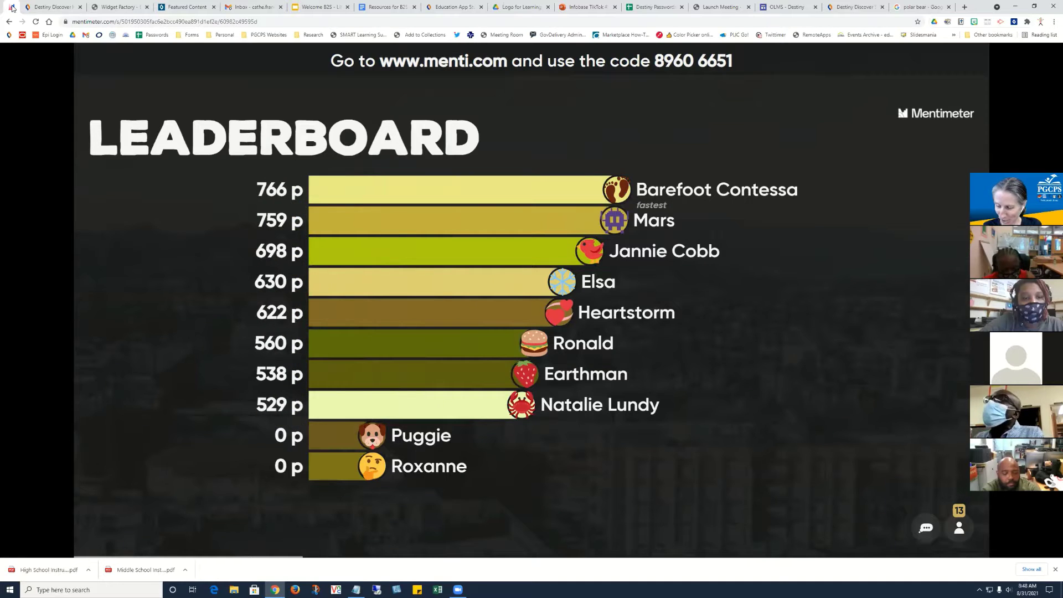
{"action": "key", "text": "Right"}
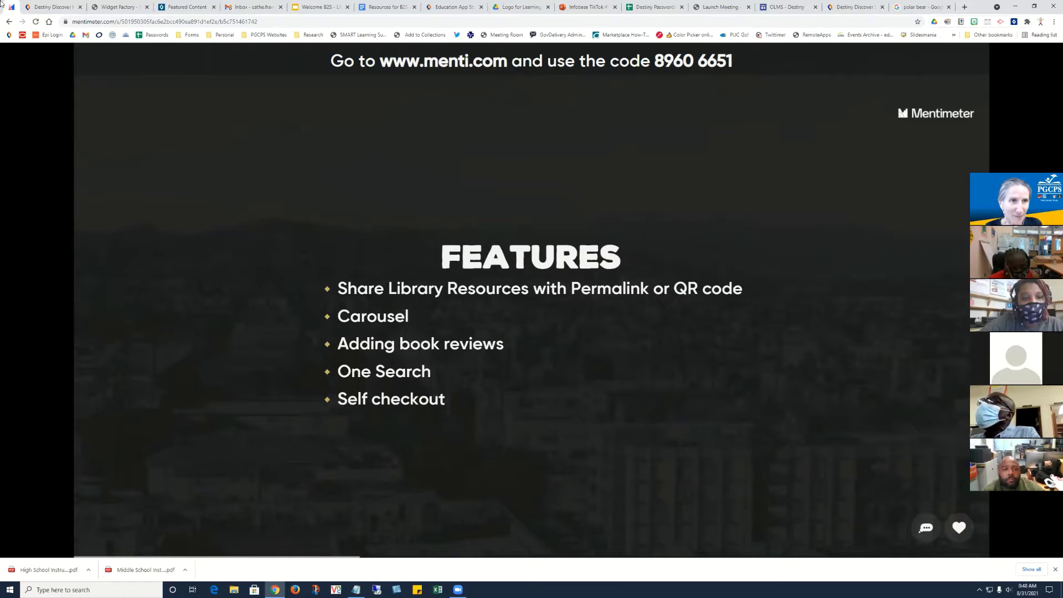
On the Destiny Discover home page, view the QR code and link sharing options for the eBook "Core values in school librarianship", and close its preview.
{"action": "left_click", "coordinate": [40, 9]}
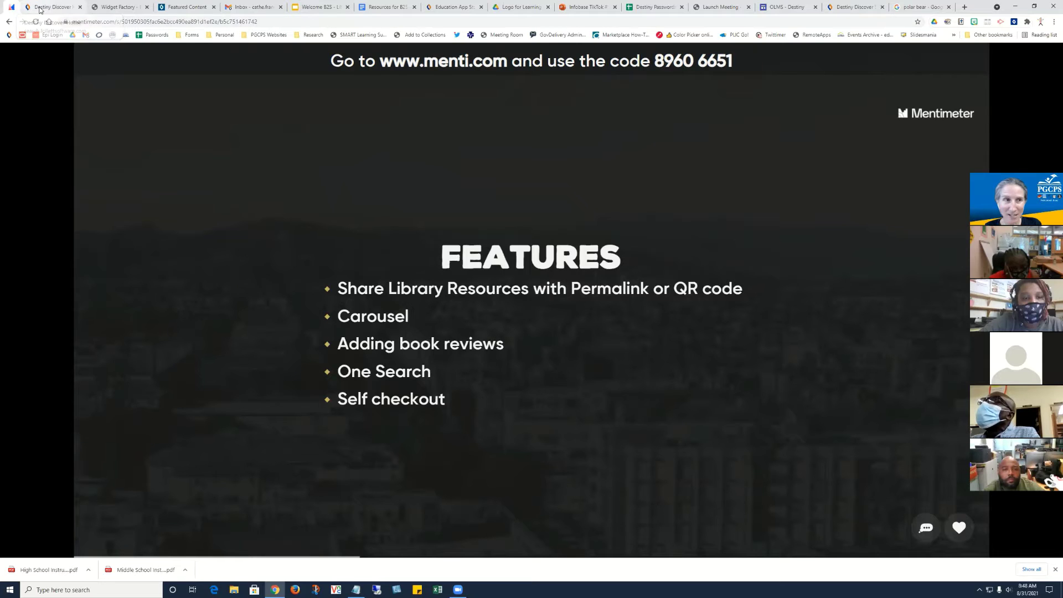
{"action": "scroll", "coordinate": [572, 290], "scroll_direction": "down", "scroll_amount": 4}
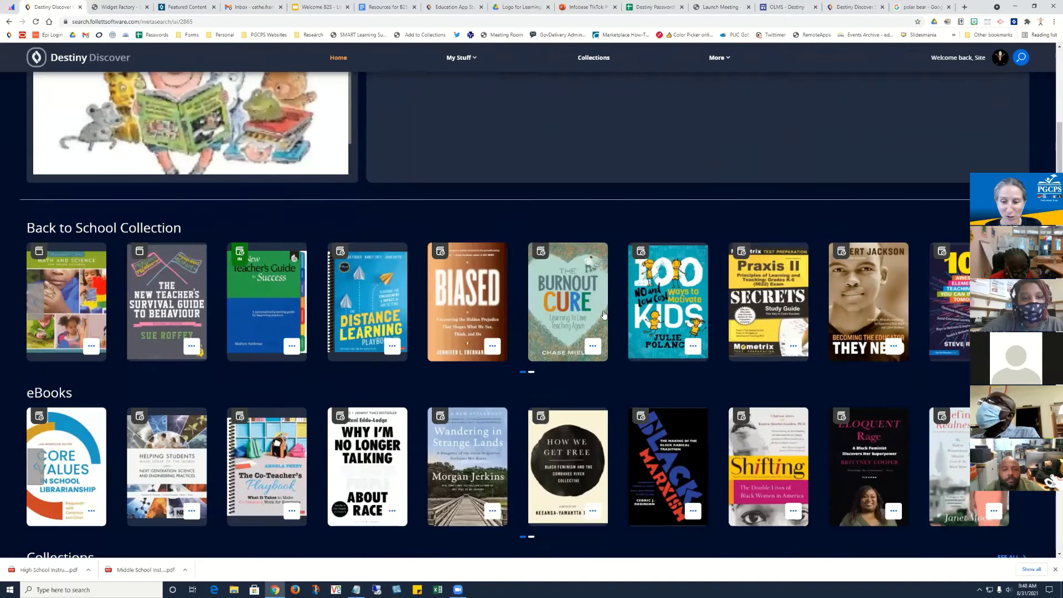
{"action": "scroll", "coordinate": [645, 313], "scroll_direction": "down", "scroll_amount": 3}
{"action": "scroll", "coordinate": [643, 313], "scroll_direction": "down", "scroll_amount": 1}
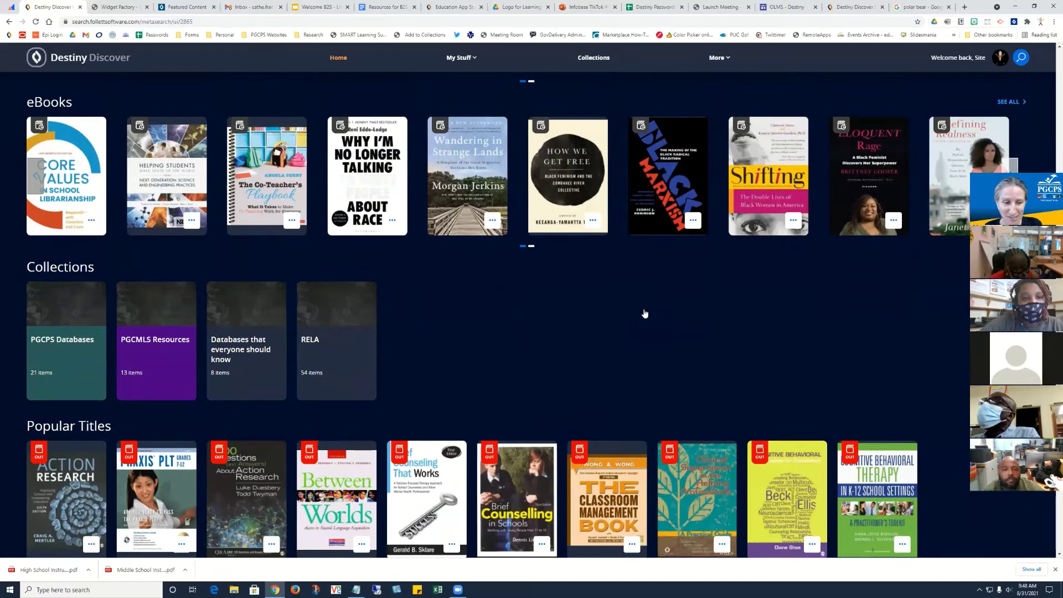
{"action": "scroll", "coordinate": [644, 313], "scroll_direction": "up", "scroll_amount": 3}
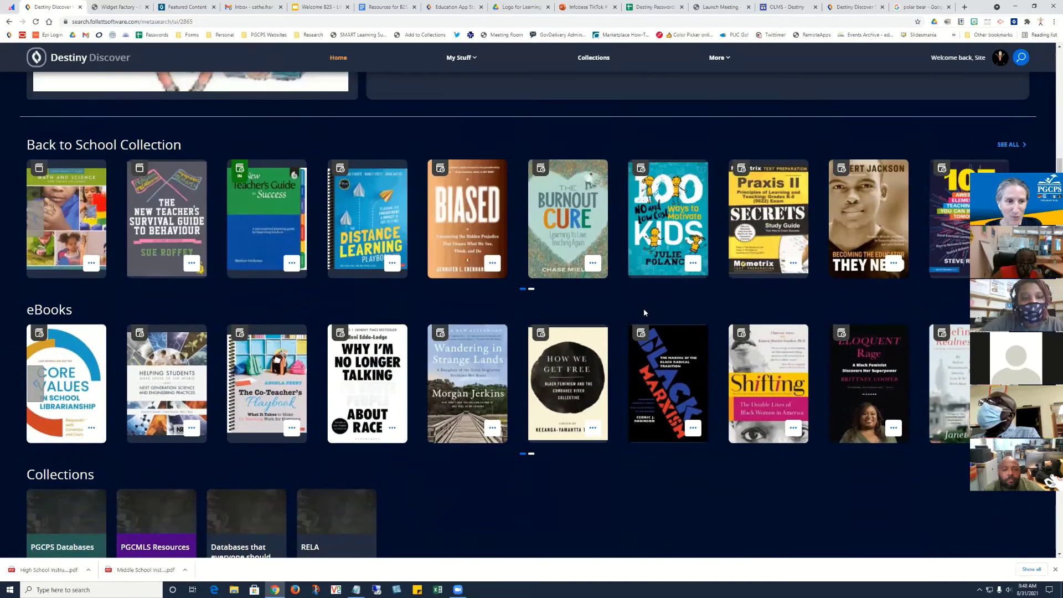
{"action": "left_click", "coordinate": [86, 376]}
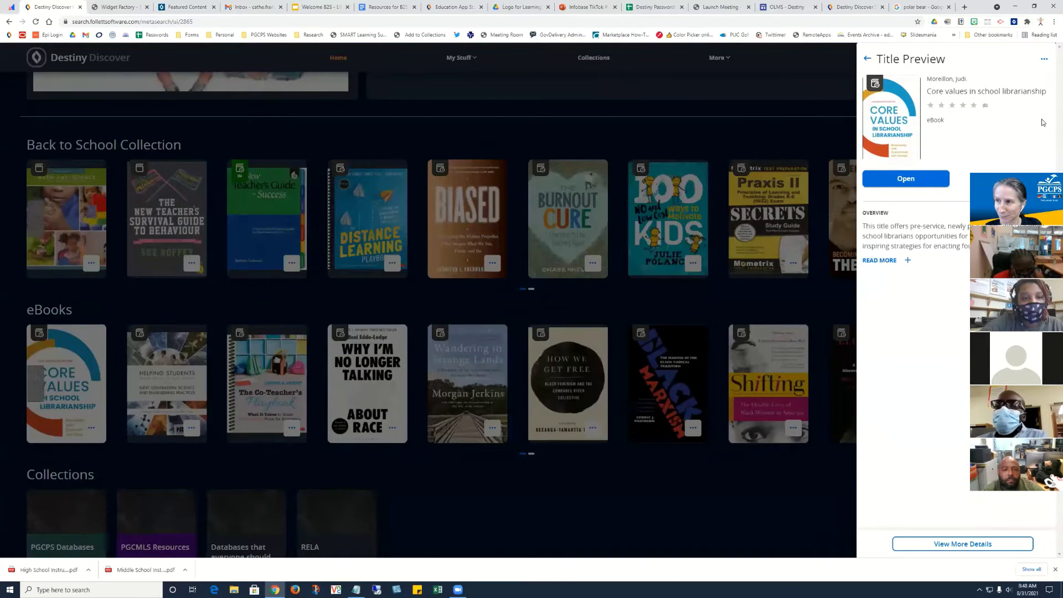
{"action": "left_click", "coordinate": [1044, 60]}
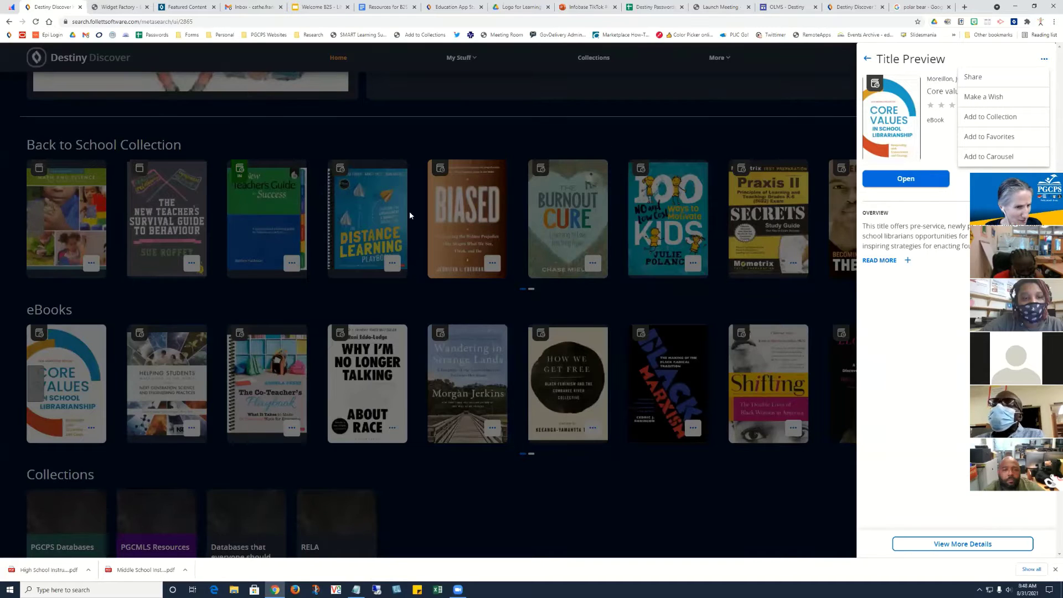
{"action": "left_click", "coordinate": [974, 81]}
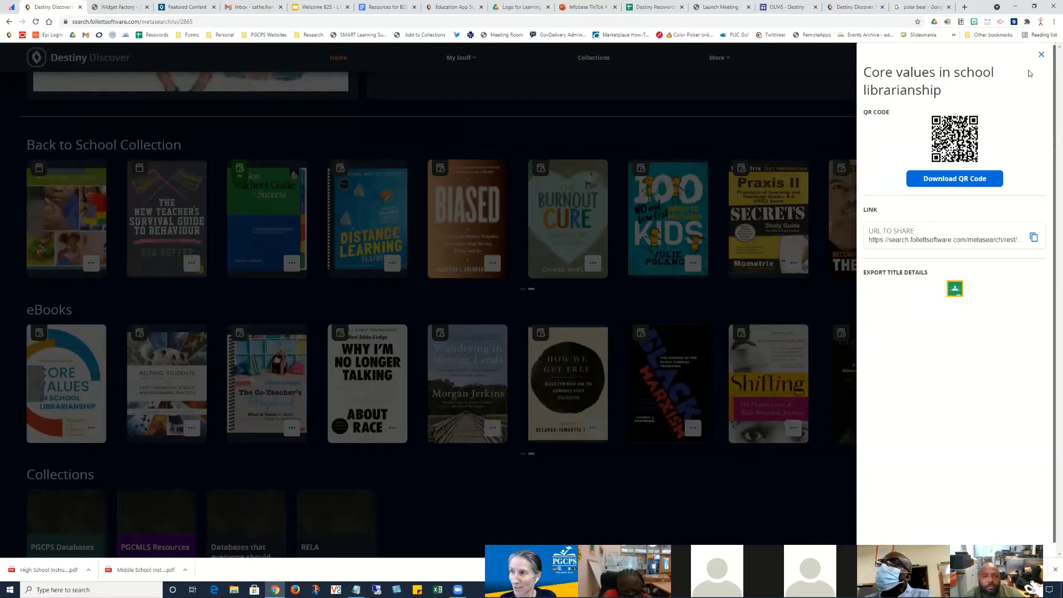
{"action": "left_click", "coordinate": [1041, 55]}
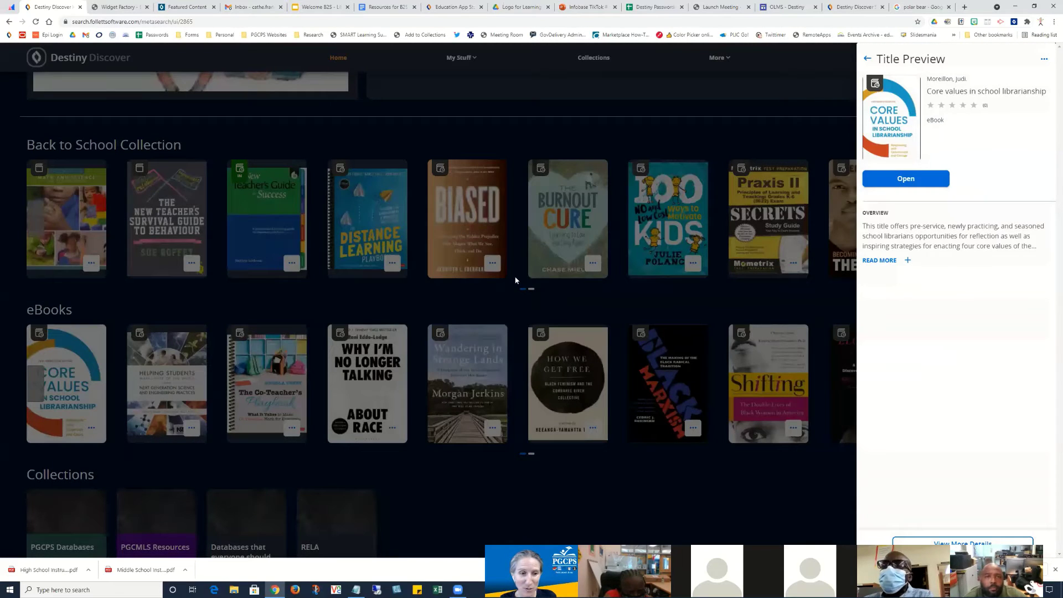
{"action": "left_click", "coordinate": [869, 60]}
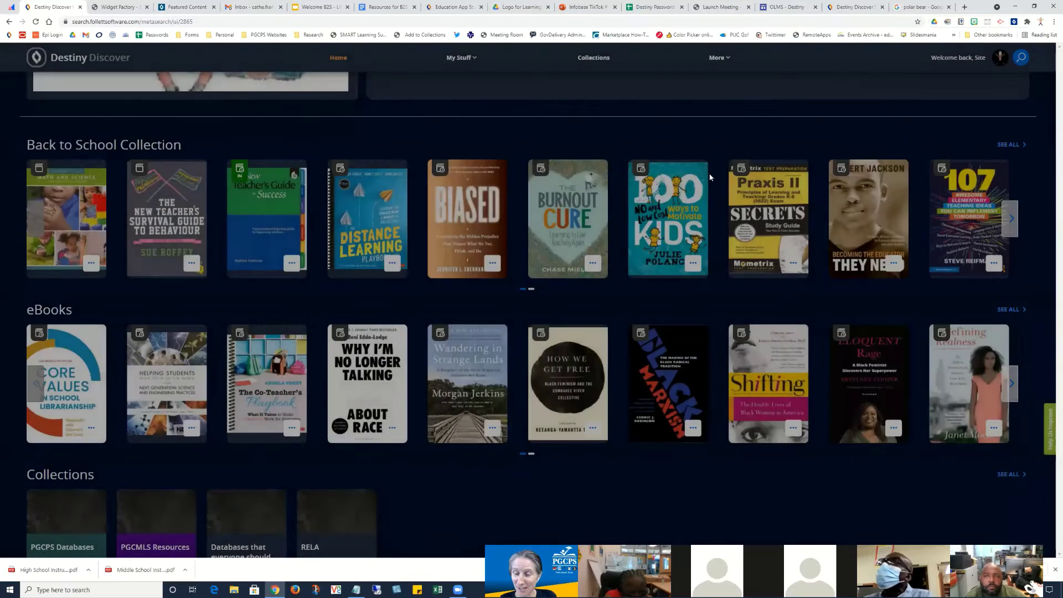
Look at the available actions for the "100 Ways to Motivate Kids" carousel title and the eBook "Helping students make sense of the world".
{"action": "left_click", "coordinate": [693, 264]}
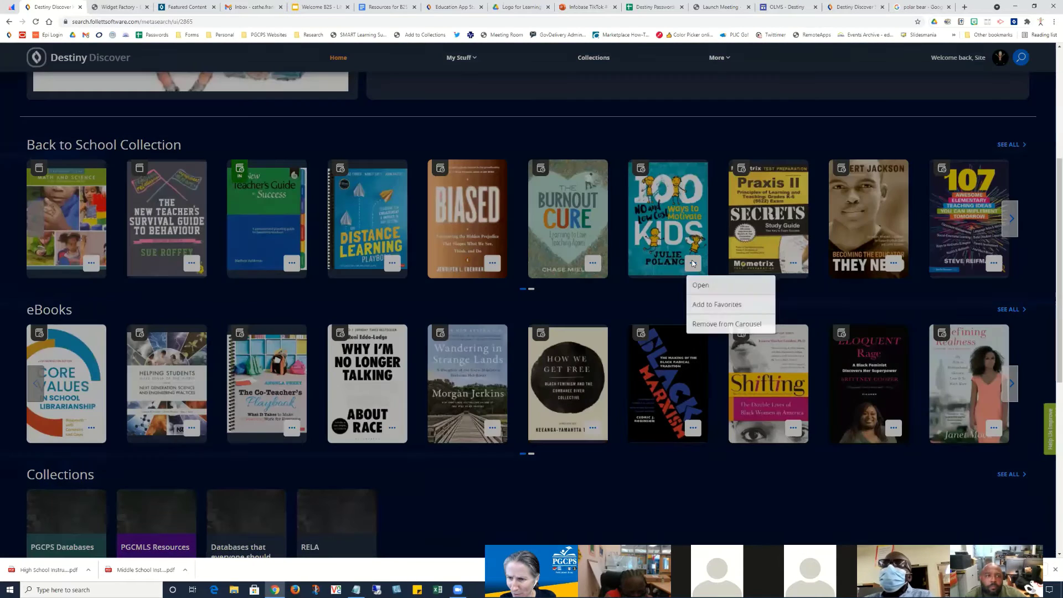
{"action": "left_click", "coordinate": [647, 291]}
{"action": "scroll", "coordinate": [342, 405], "scroll_direction": "down", "scroll_amount": 3}
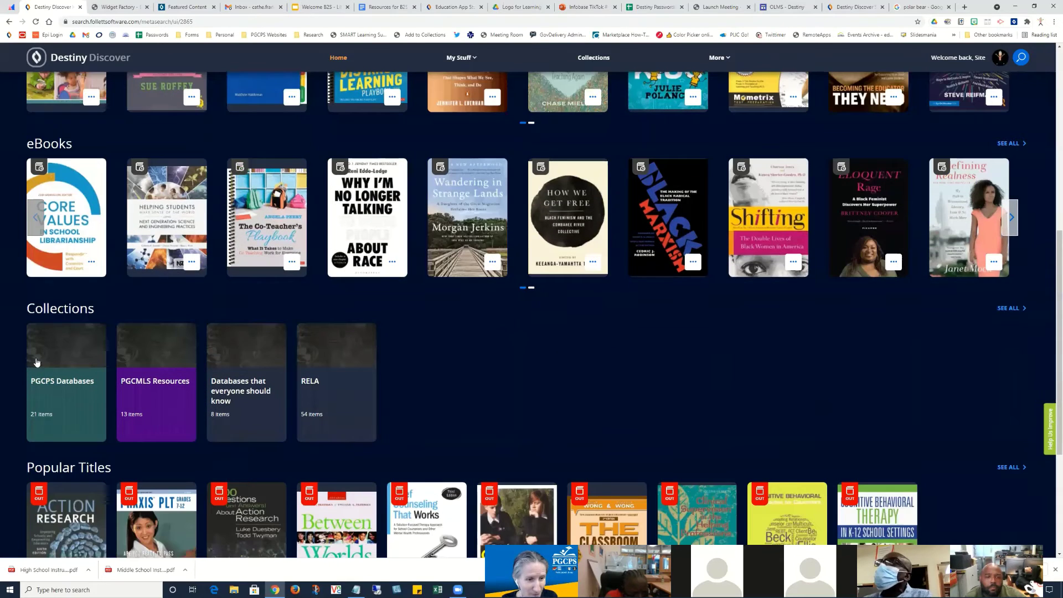
{"action": "left_click", "coordinate": [160, 221]}
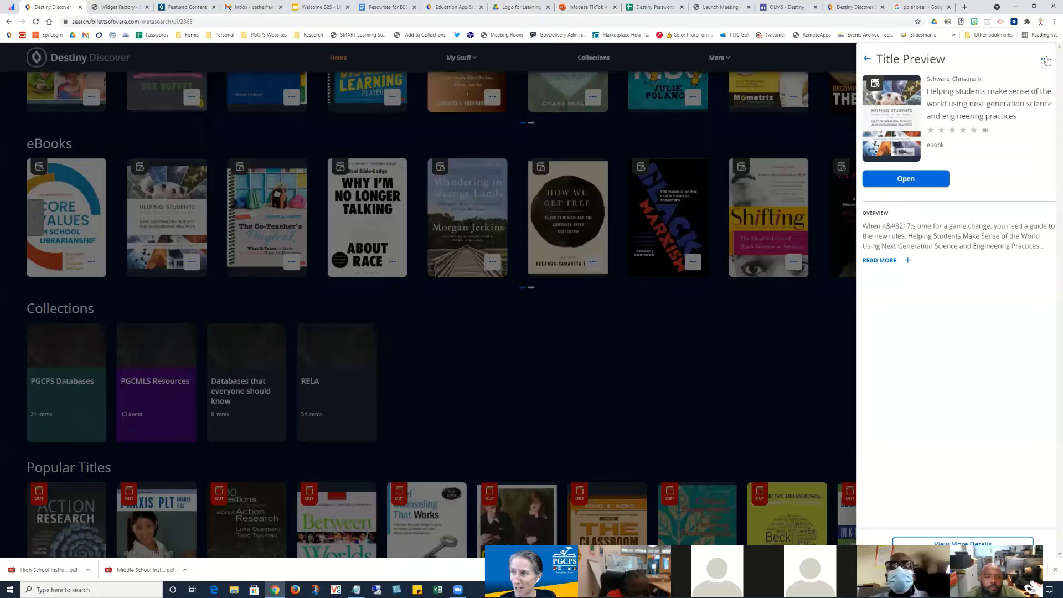
{"action": "left_click", "coordinate": [1046, 60]}
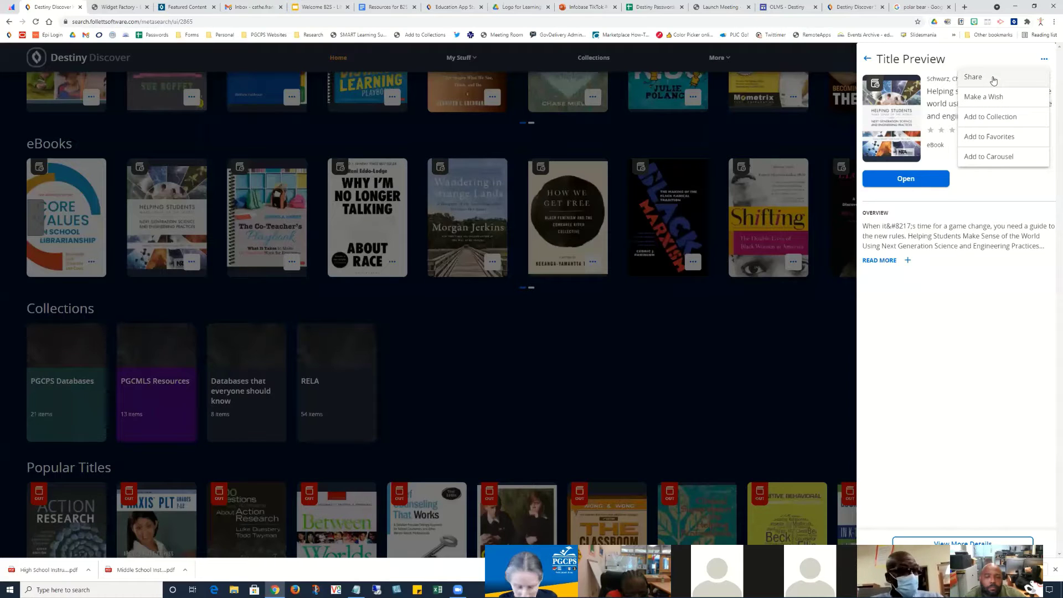
{"action": "left_click", "coordinate": [867, 59]}
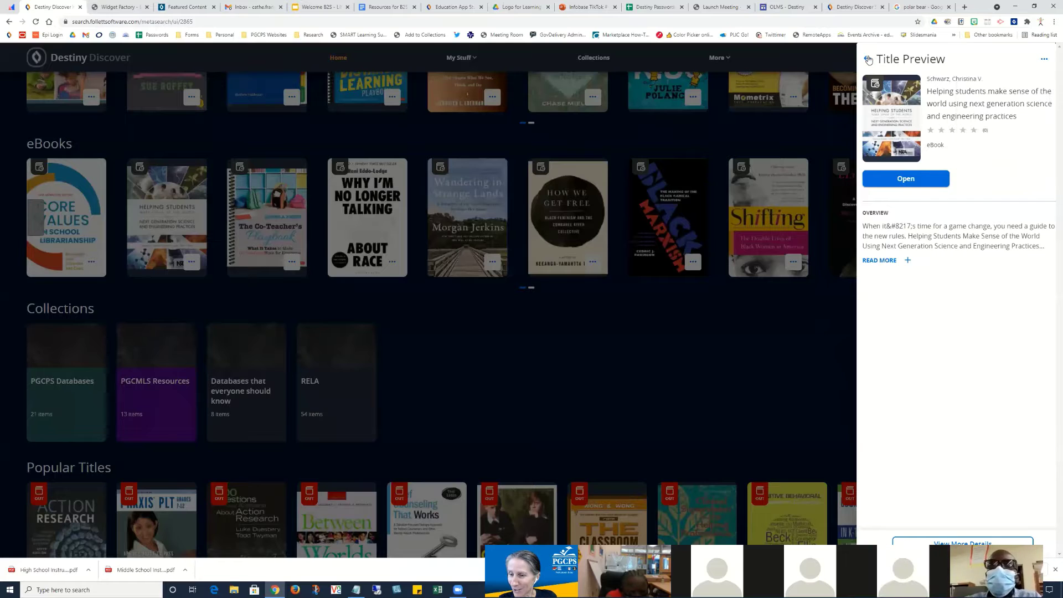
{"action": "left_click", "coordinate": [867, 59]}
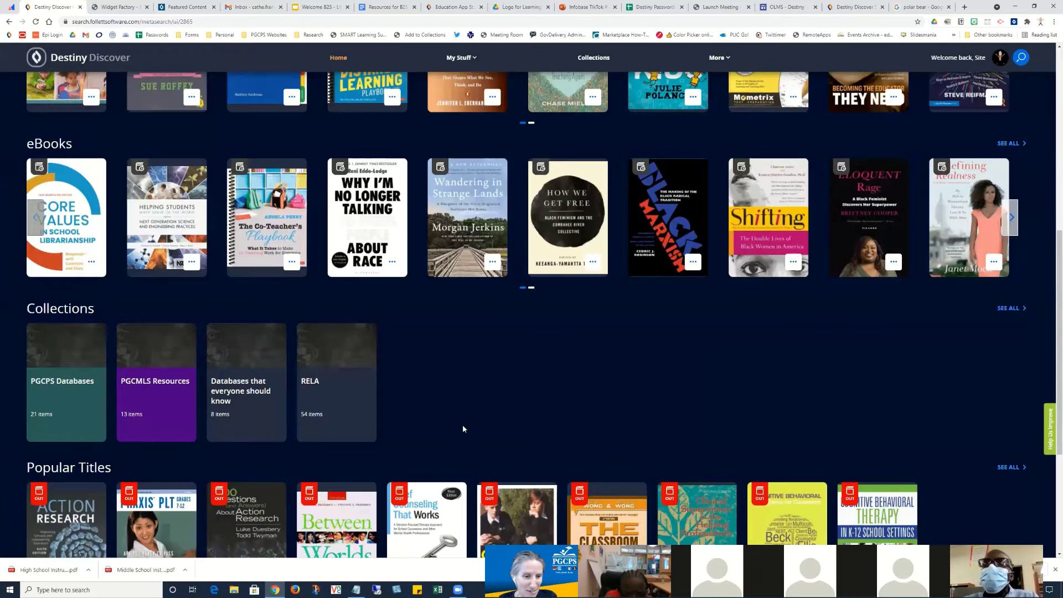
Look over the home page carousels and open the Featured Content display options in Discover Admin.
{"action": "scroll", "coordinate": [463, 429], "scroll_direction": "up", "scroll_amount": 8}
{"action": "scroll", "coordinate": [397, 340], "scroll_direction": "down", "scroll_amount": 4}
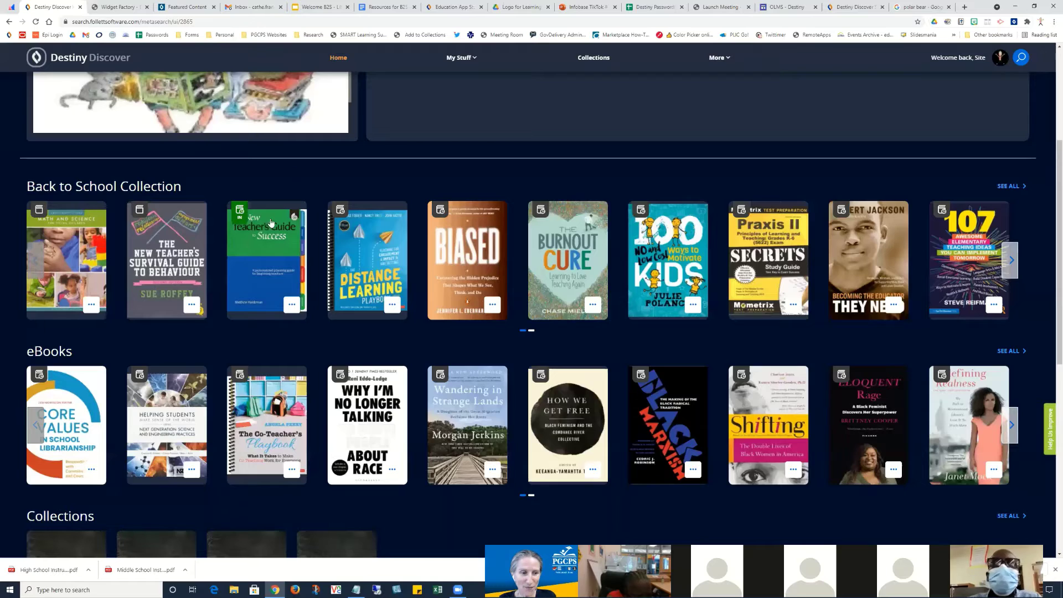
{"action": "scroll", "coordinate": [271, 332], "scroll_direction": "down", "scroll_amount": 3}
{"action": "scroll", "coordinate": [253, 408], "scroll_direction": "down", "scroll_amount": 4}
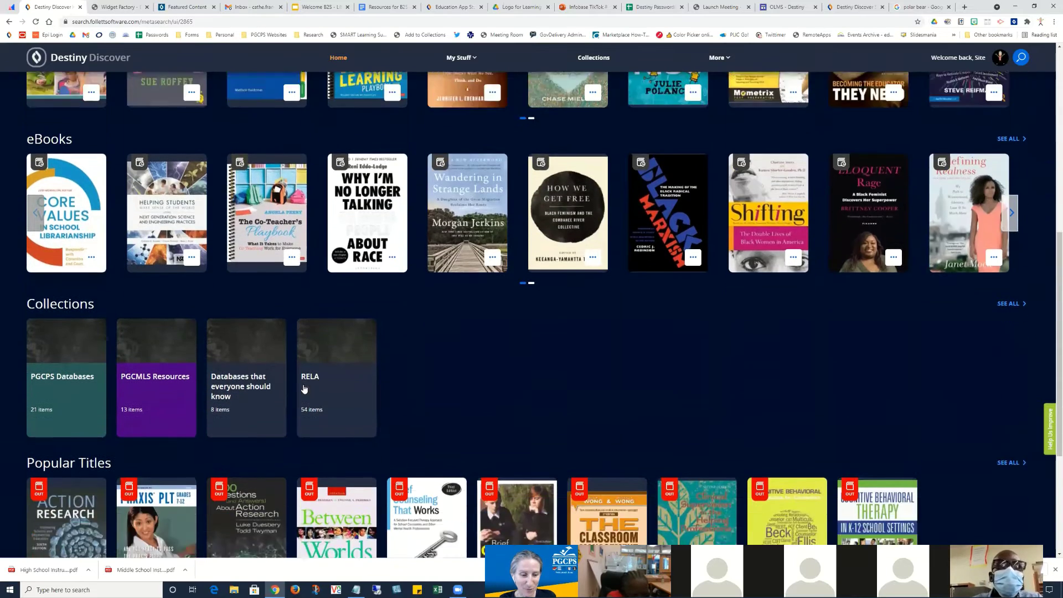
{"action": "scroll", "coordinate": [541, 290], "scroll_direction": "up", "scroll_amount": 10}
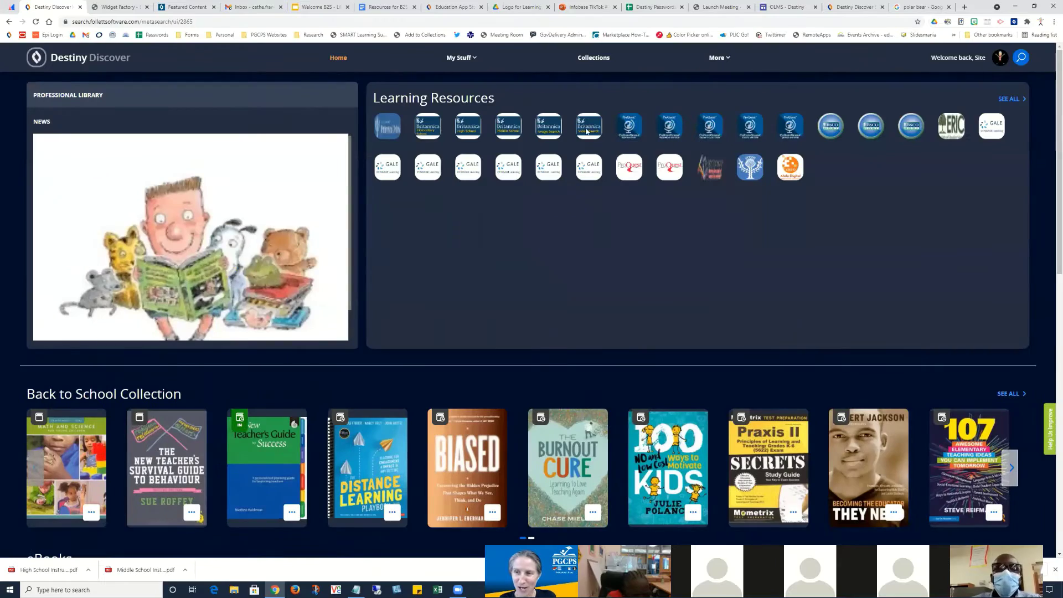
{"action": "left_click", "coordinate": [720, 60]}
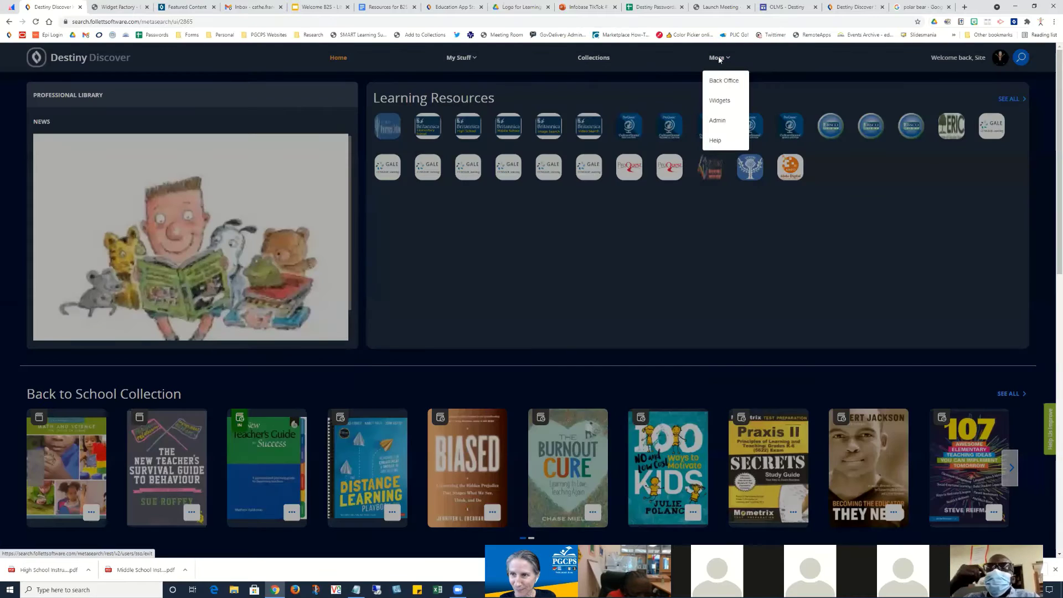
{"action": "left_click", "coordinate": [718, 120]}
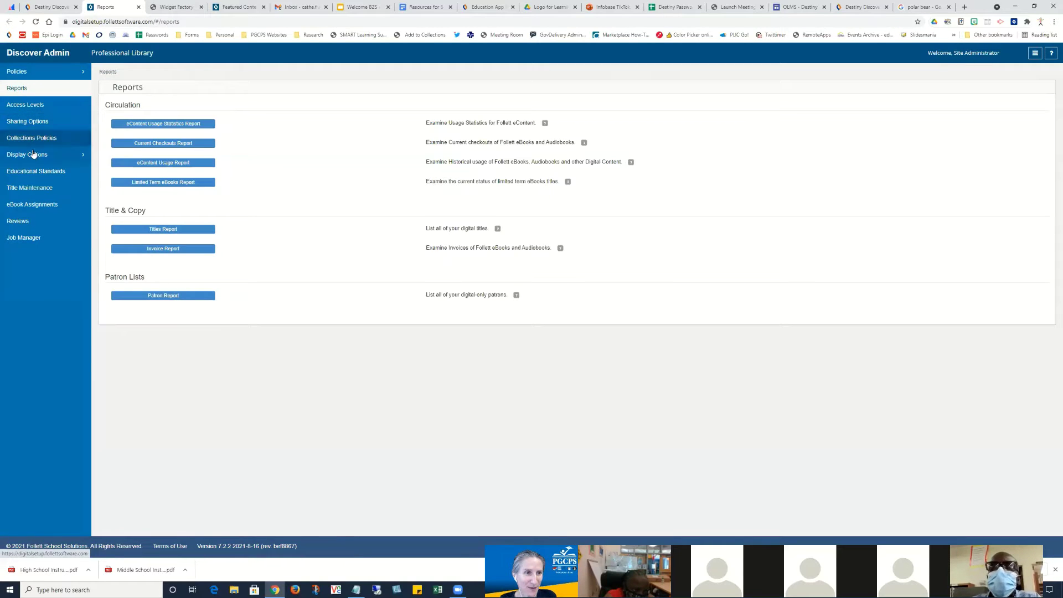
{"action": "left_click", "coordinate": [34, 154]}
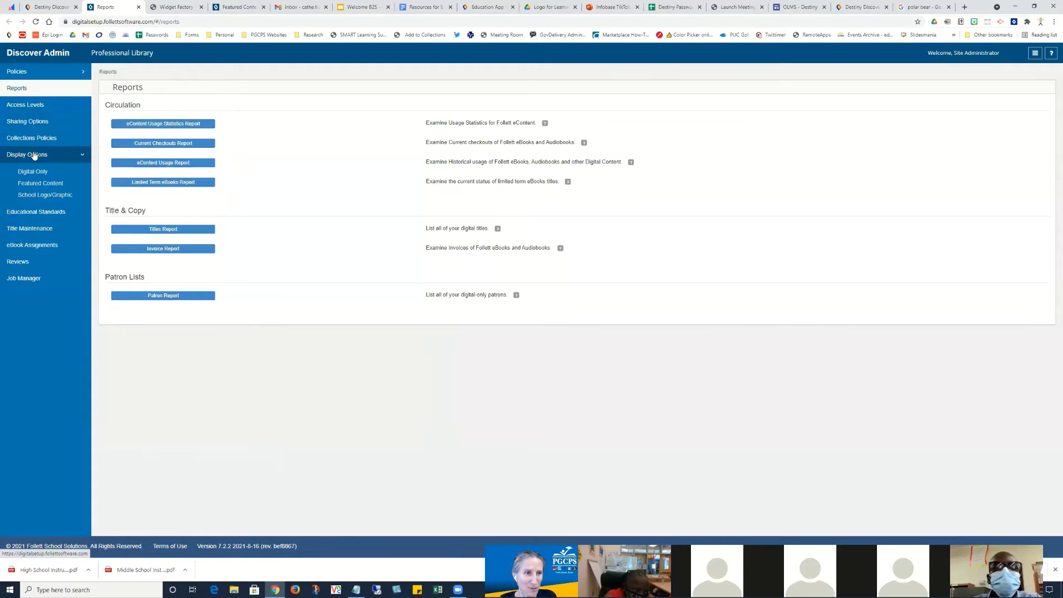
{"action": "left_click", "coordinate": [41, 184]}
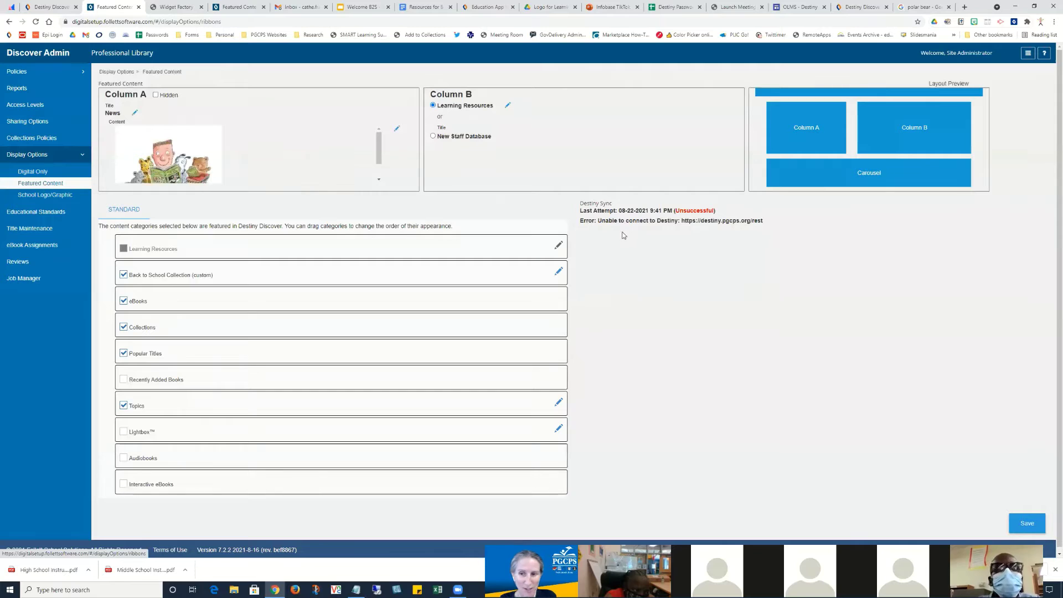
Open the custom carousel's name settings and accept them with the name Back to School Collection.
{"action": "scroll", "coordinate": [623, 234], "scroll_direction": "down", "scroll_amount": 1}
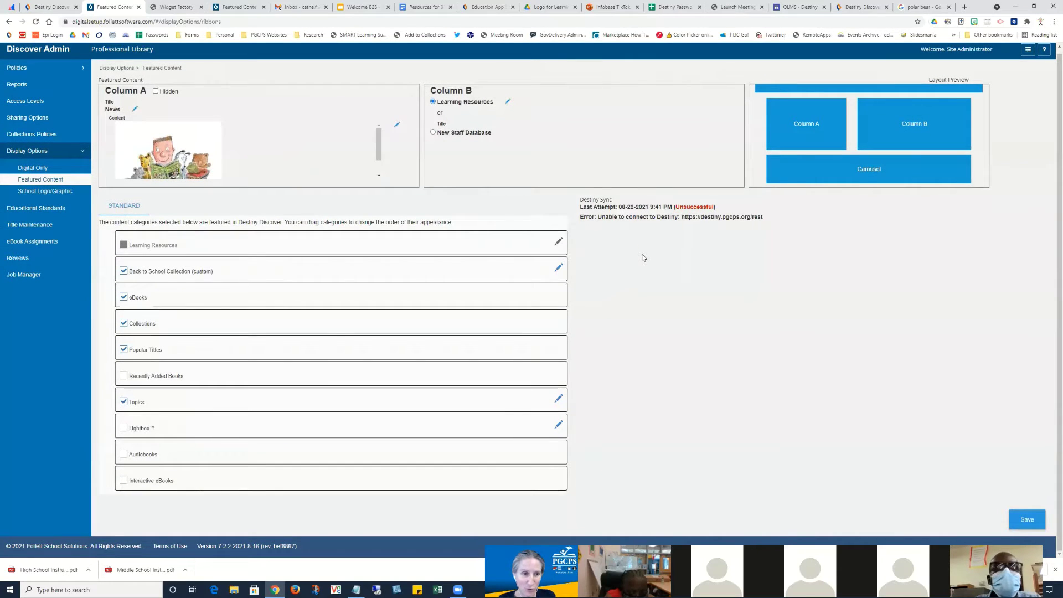
{"action": "left_click", "coordinate": [124, 272]}
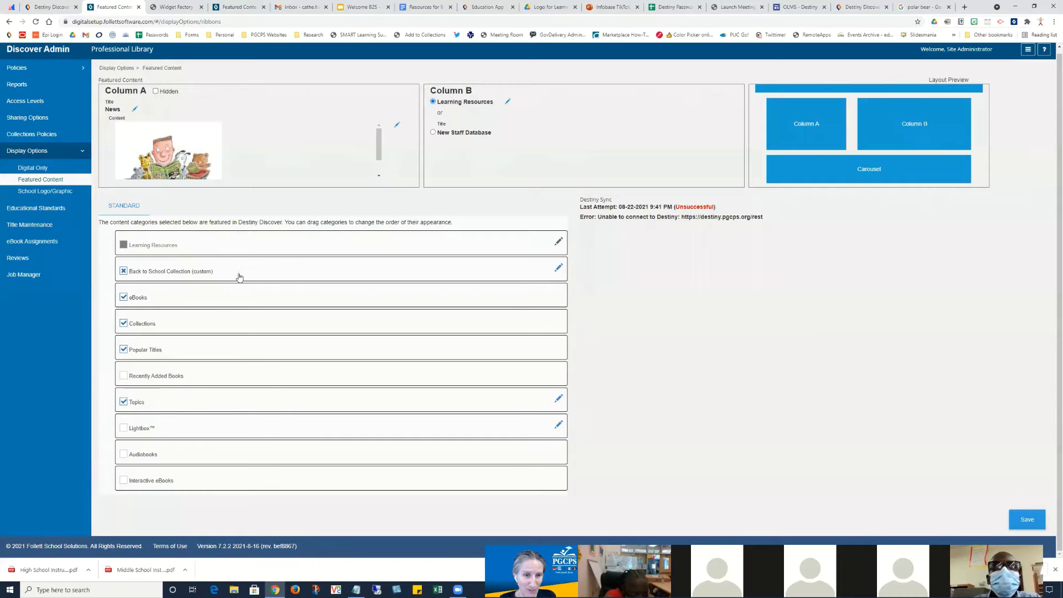
{"action": "left_click", "coordinate": [559, 269]}
{"action": "left_click", "coordinate": [495, 99]}
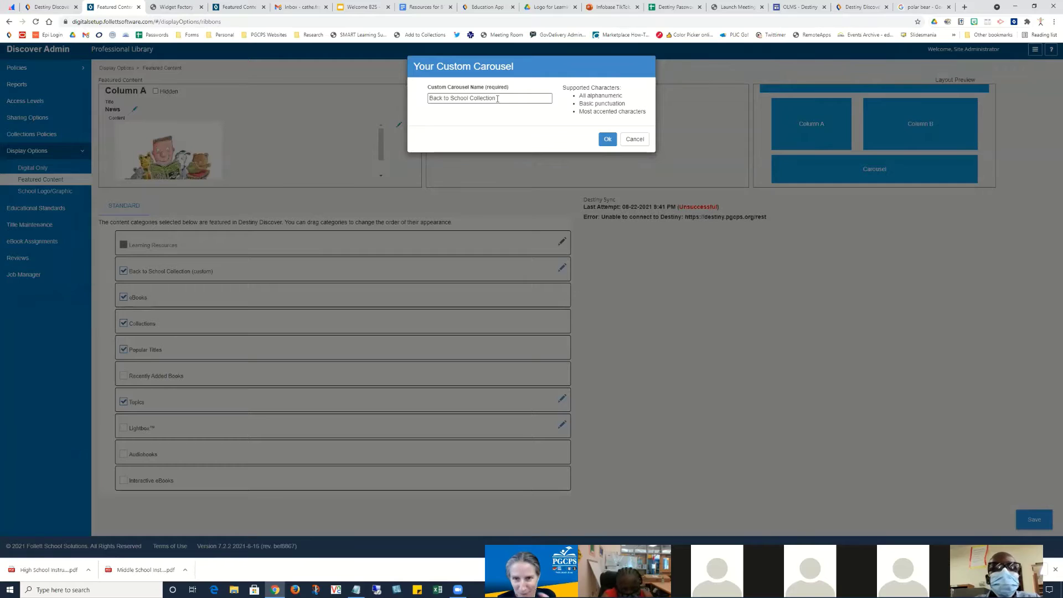
{"action": "left_click", "coordinate": [607, 140]}
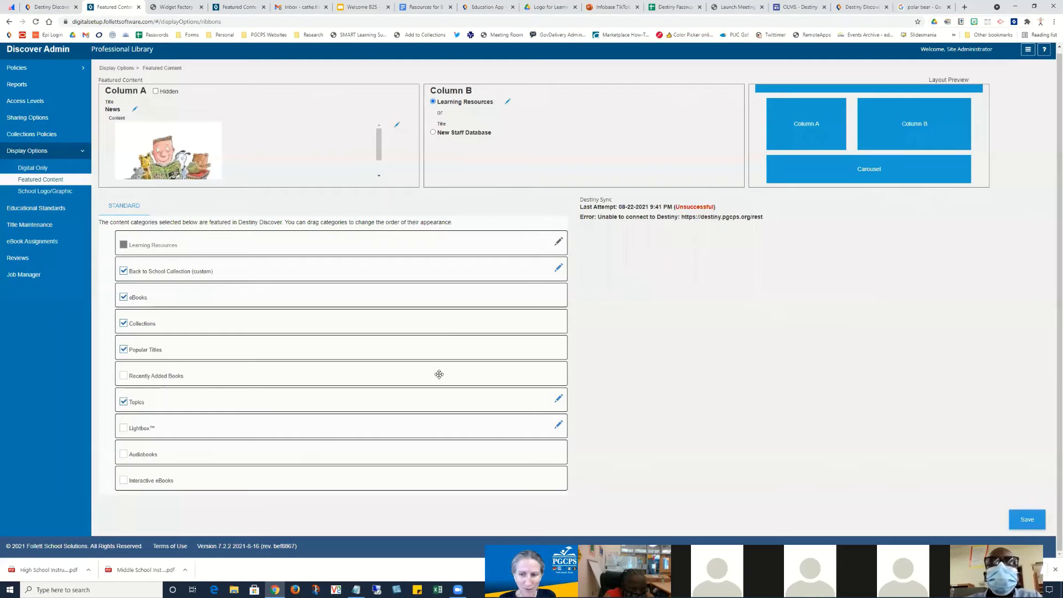
Start a blank custom topic for the Topics category and give it the stock waving panda icon.
{"action": "left_click", "coordinate": [558, 399]}
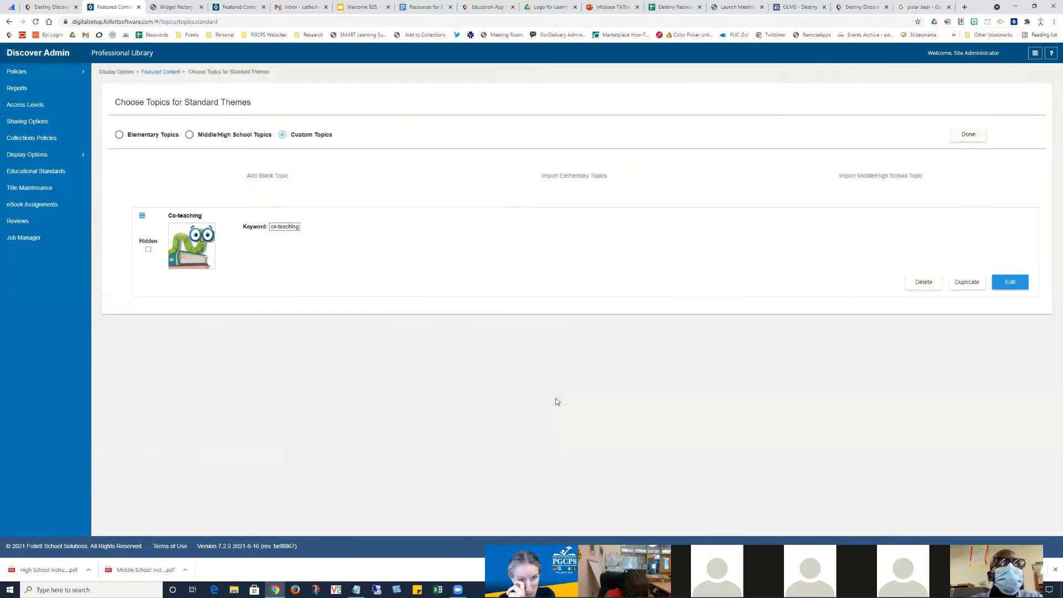
{"action": "left_click", "coordinate": [278, 178]}
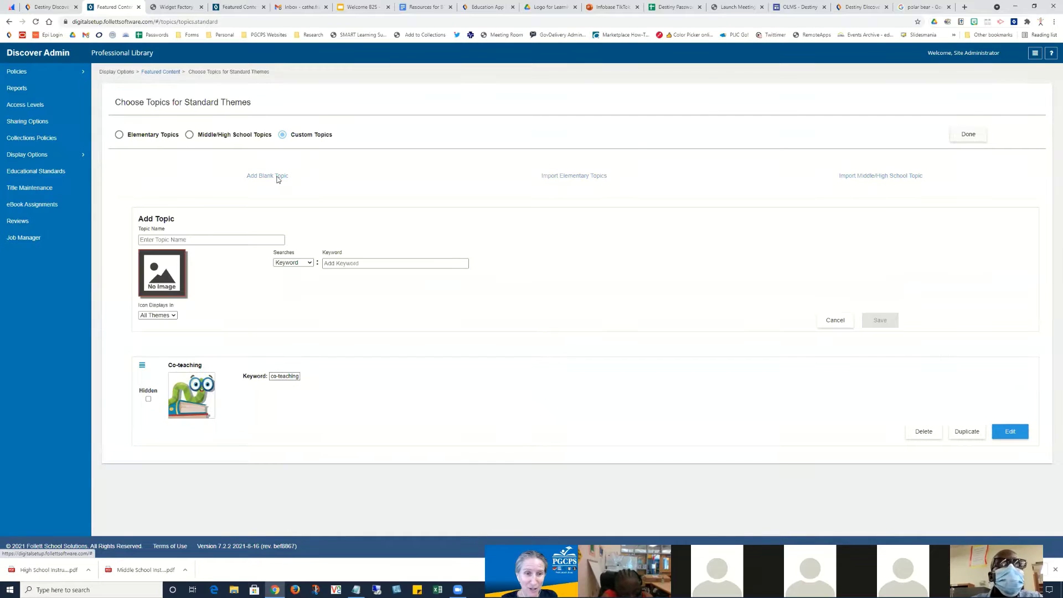
{"action": "left_click", "coordinate": [157, 288]}
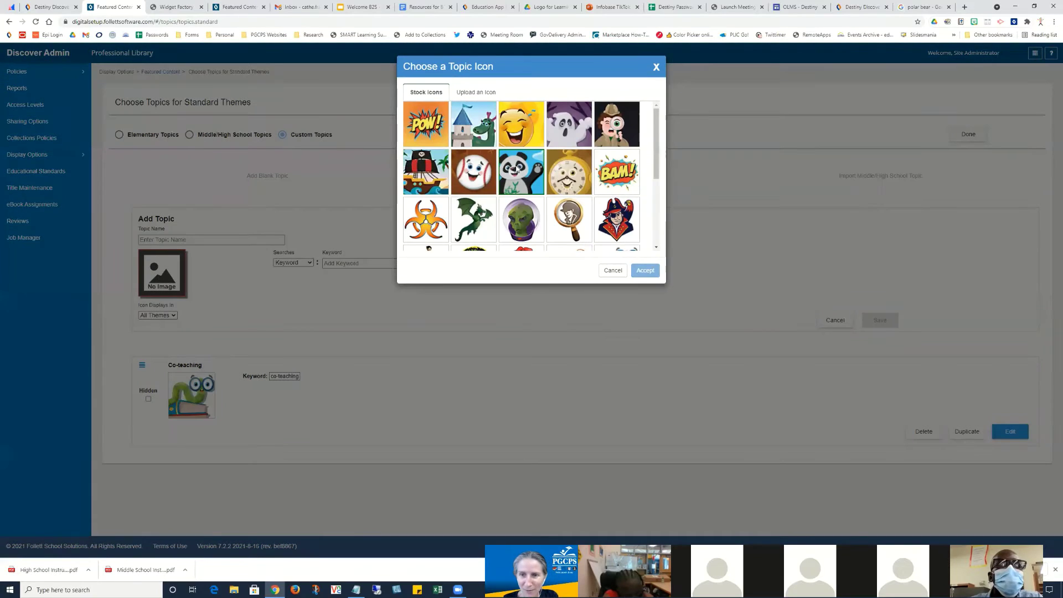
{"action": "left_click", "coordinate": [645, 270]}
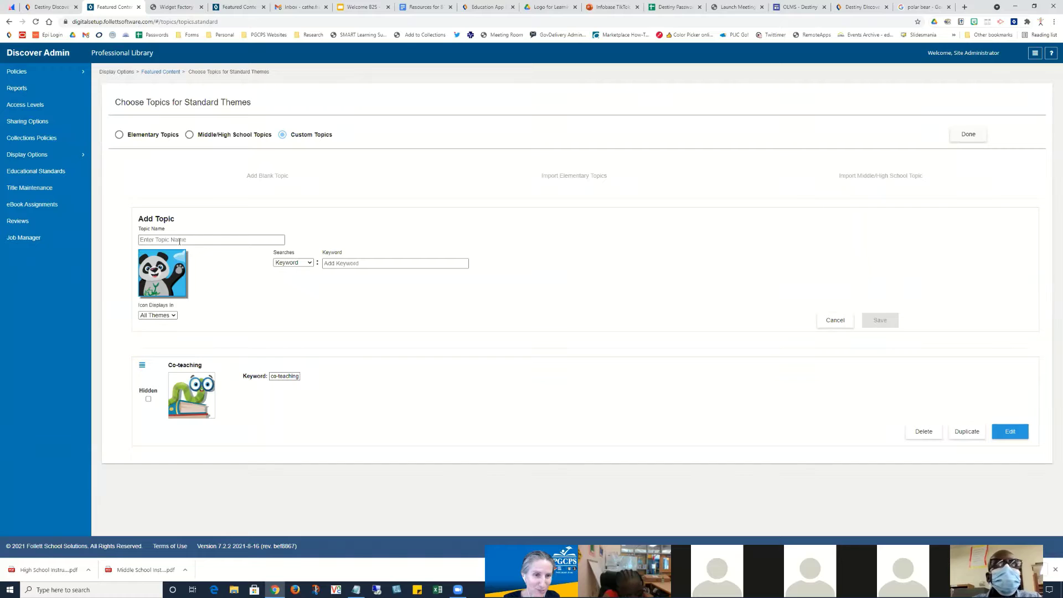
Name the new topic Reading, make it search Subjects for Reading, and save it.
{"action": "left_click", "coordinate": [299, 277]}
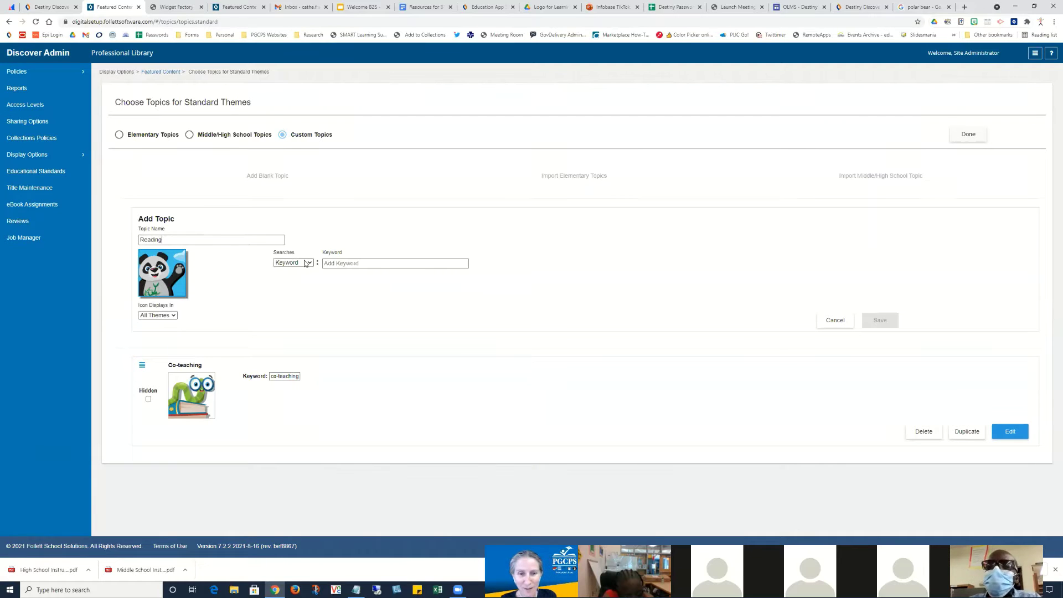
{"action": "left_click", "coordinate": [306, 263]}
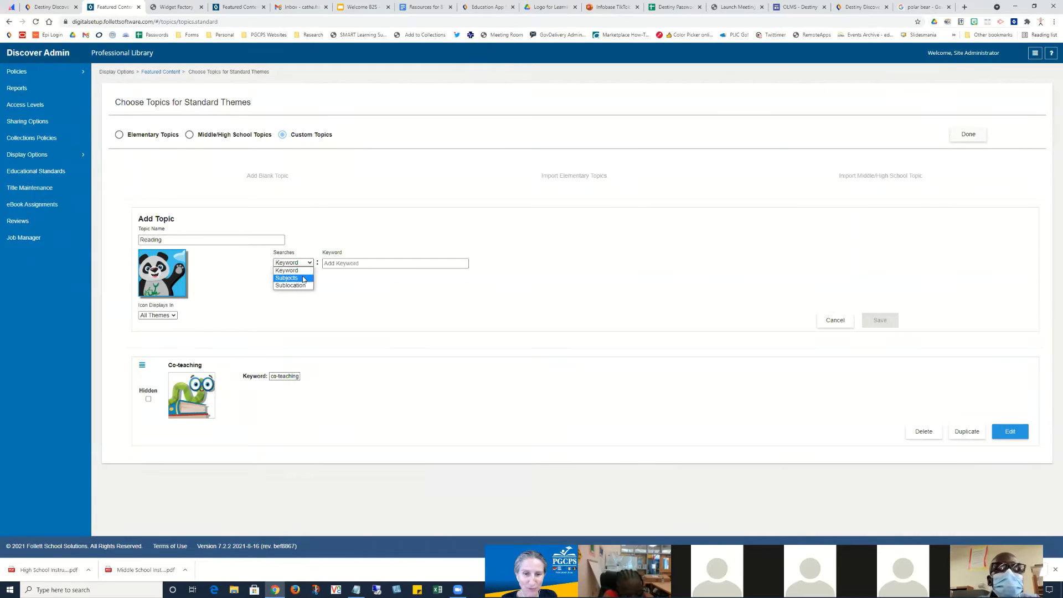
{"action": "left_click", "coordinate": [303, 278]}
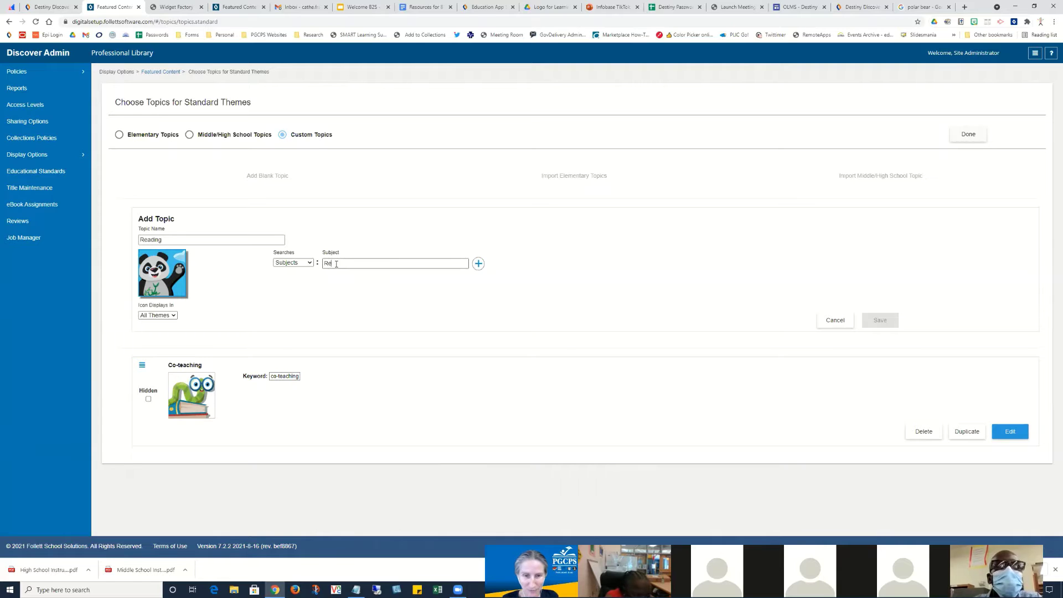
{"action": "left_click", "coordinate": [386, 285]}
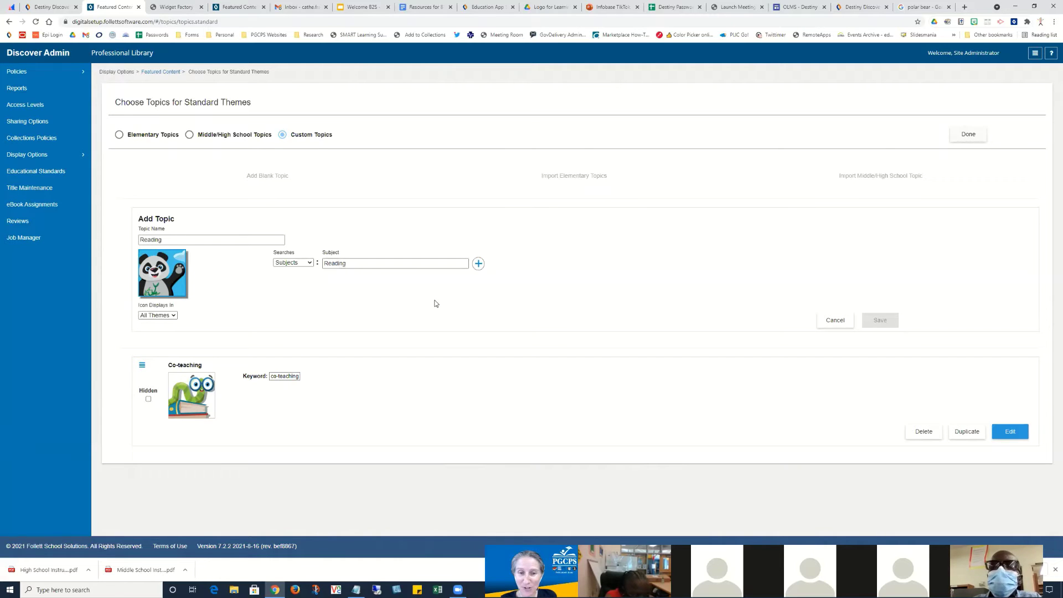
{"action": "left_click", "coordinate": [478, 264]}
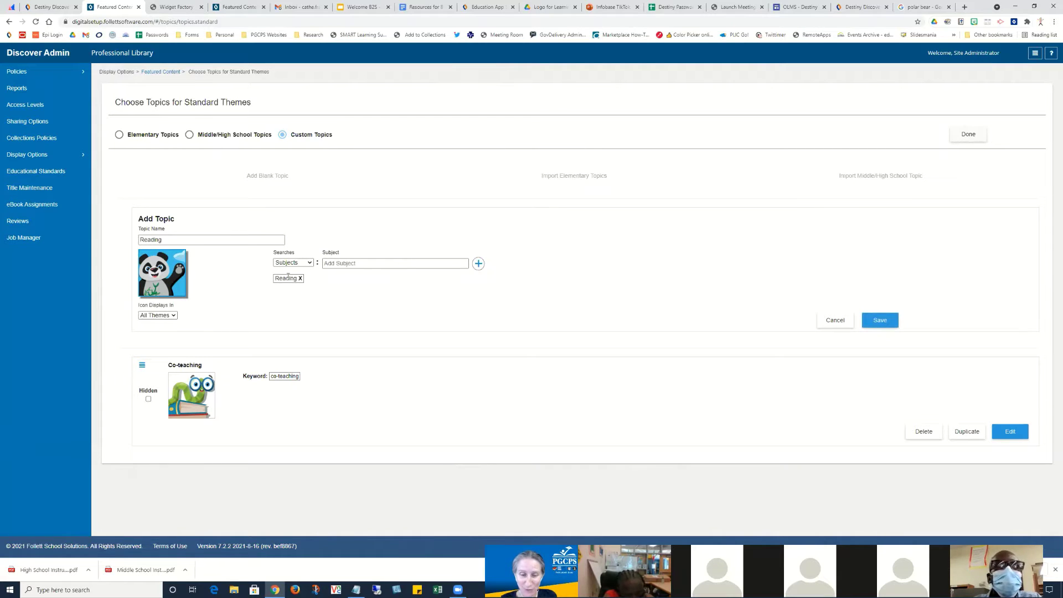
{"action": "left_click", "coordinate": [877, 320]}
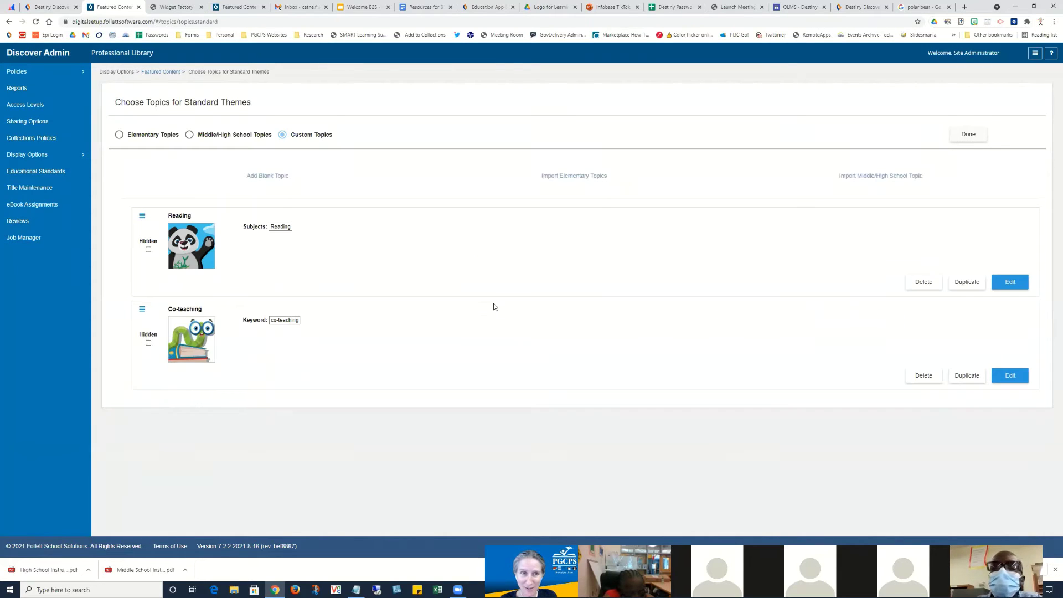
In Destiny Discover, add the Popular Titles book "Brief Counselling in Schools" to the custom carousel.
{"action": "left_click", "coordinate": [57, 10]}
{"action": "scroll", "coordinate": [453, 231], "scroll_direction": "down", "scroll_amount": 4}
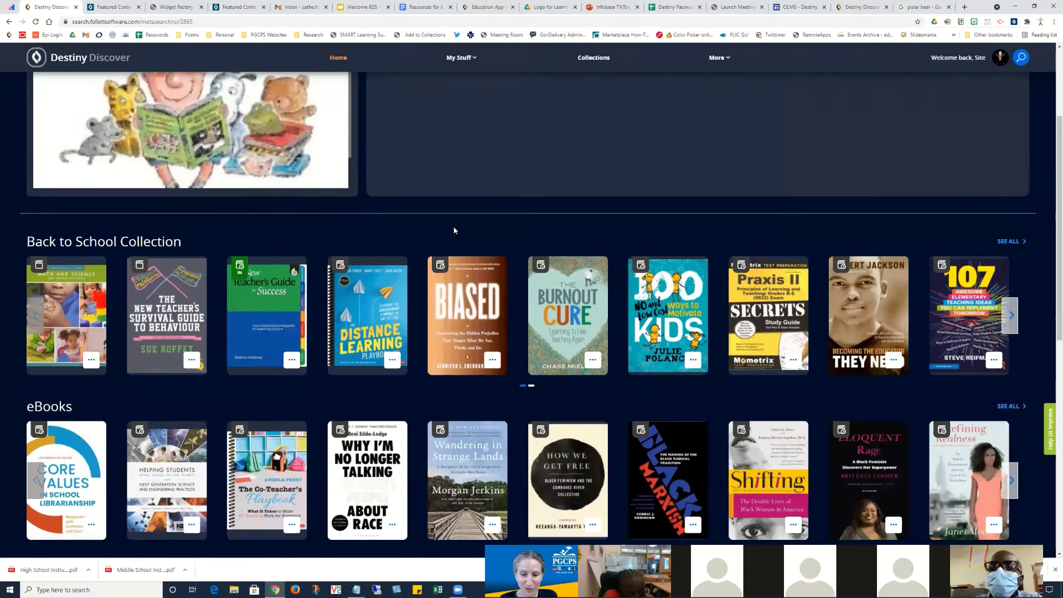
{"action": "scroll", "coordinate": [454, 230], "scroll_direction": "down", "scroll_amount": 2}
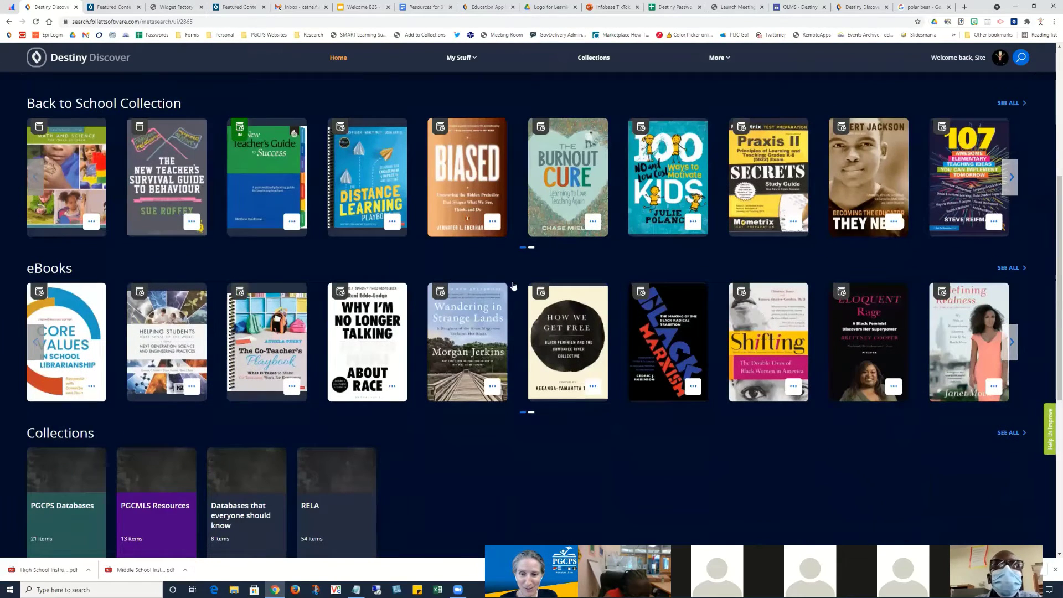
{"action": "scroll", "coordinate": [591, 296], "scroll_direction": "down", "scroll_amount": 3}
{"action": "scroll", "coordinate": [591, 296], "scroll_direction": "down", "scroll_amount": 3}
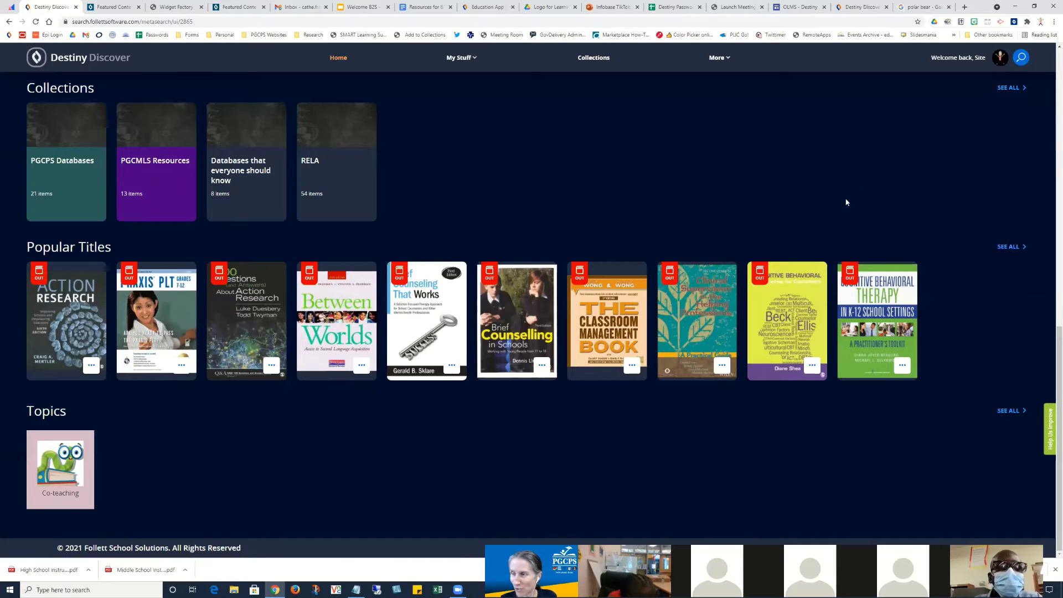
{"action": "left_click", "coordinate": [542, 366]}
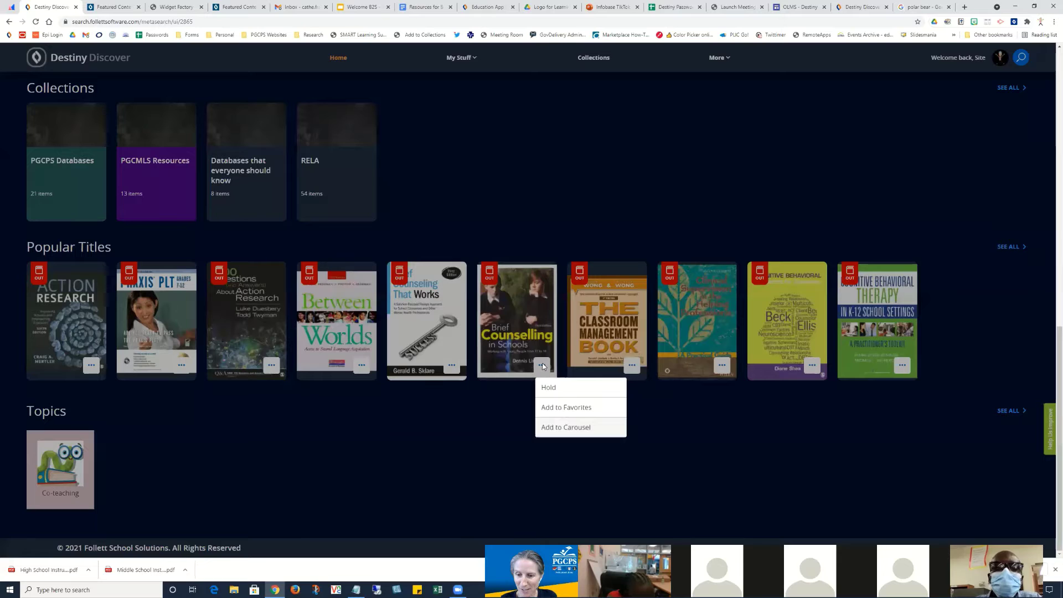
{"action": "left_click", "coordinate": [548, 428]}
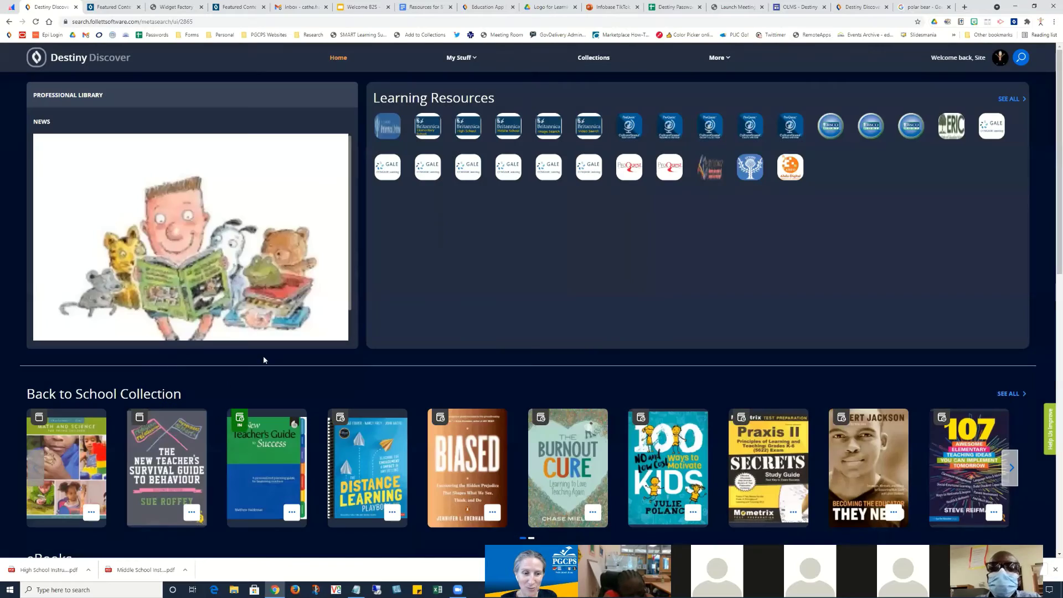
Check the home page carousels and log out of the site administrator account in Destiny Discover.
{"action": "scroll", "coordinate": [494, 432], "scroll_direction": "down", "scroll_amount": 10}
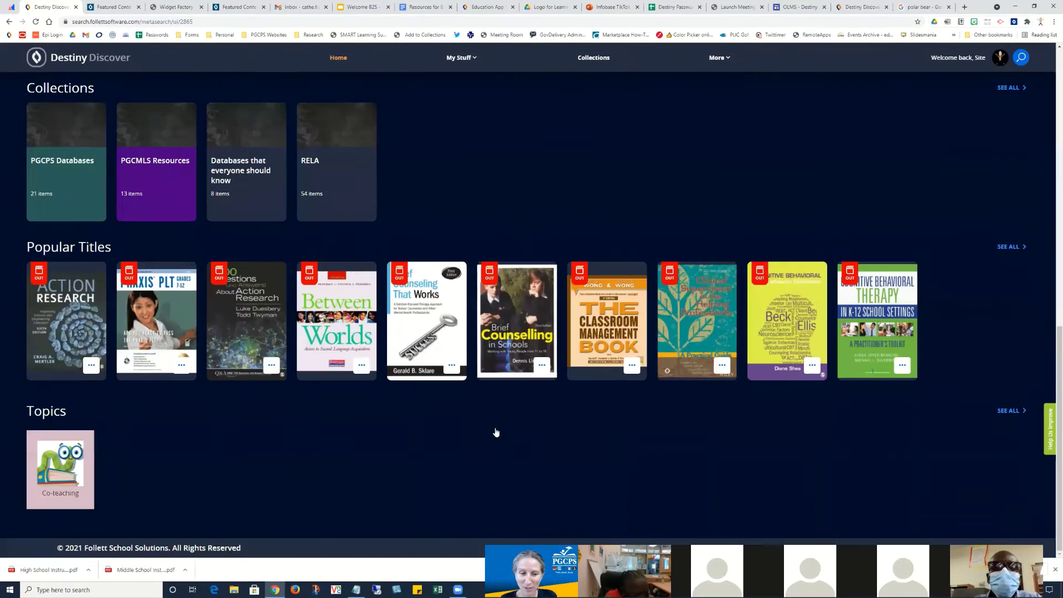
{"action": "scroll", "coordinate": [748, 326], "scroll_direction": "up", "scroll_amount": 6}
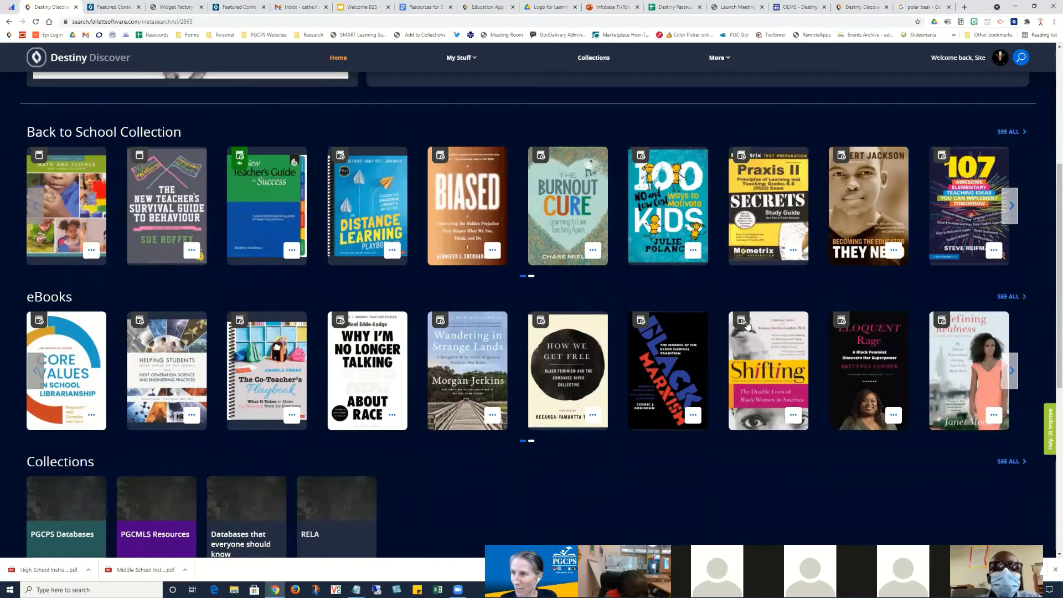
{"action": "left_click", "coordinate": [1021, 58]}
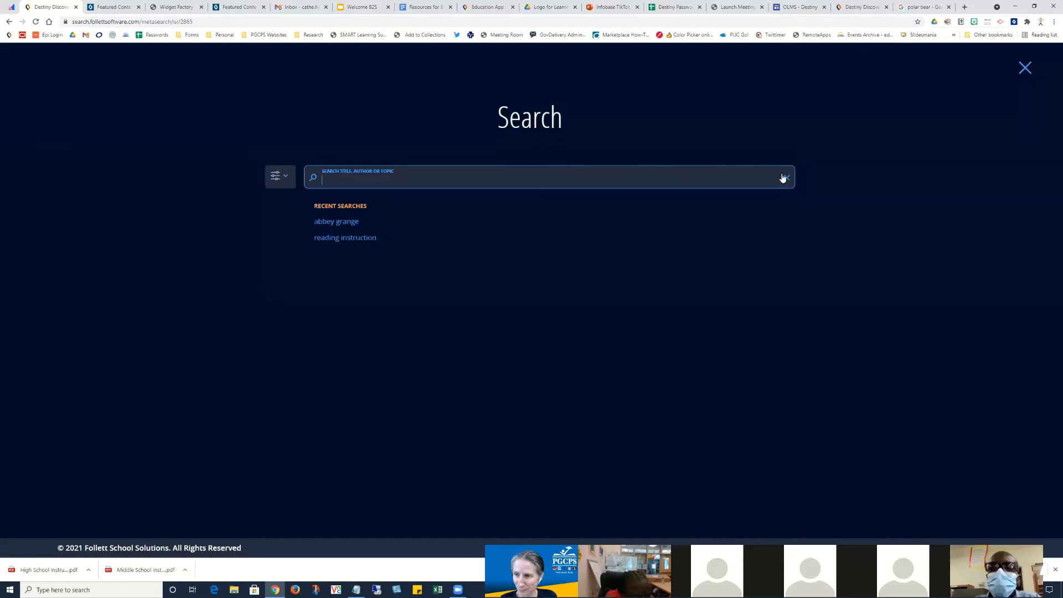
{"action": "left_click", "coordinate": [1025, 70]}
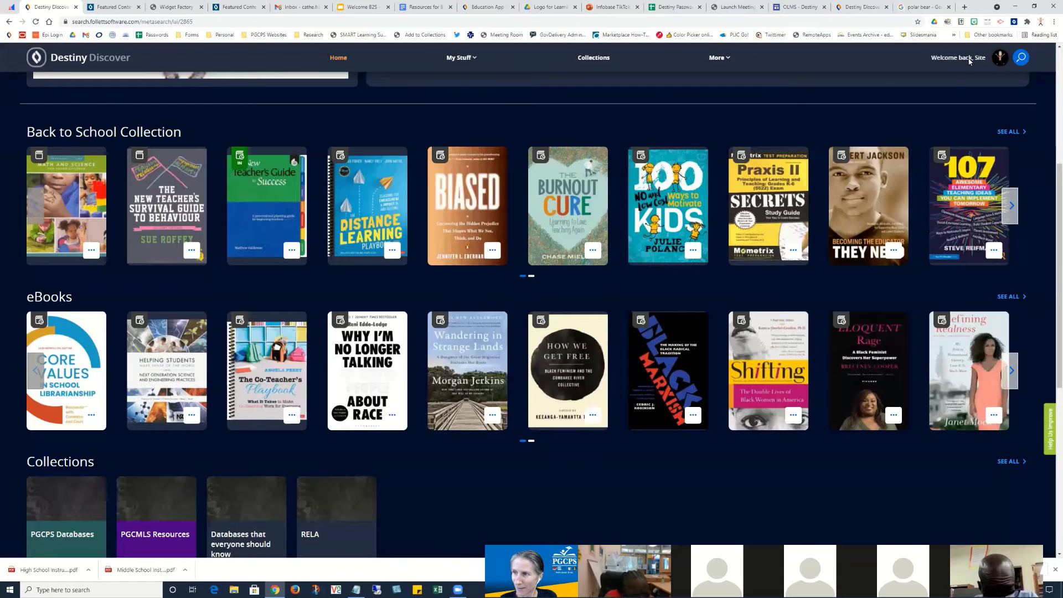
{"action": "left_click", "coordinate": [1000, 57]}
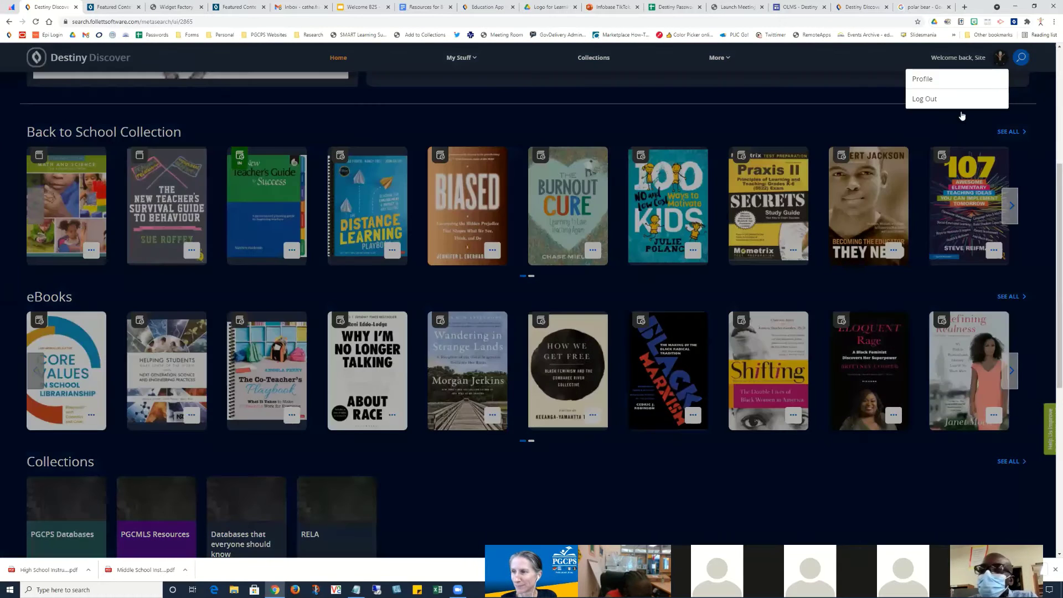
{"action": "left_click", "coordinate": [916, 100]}
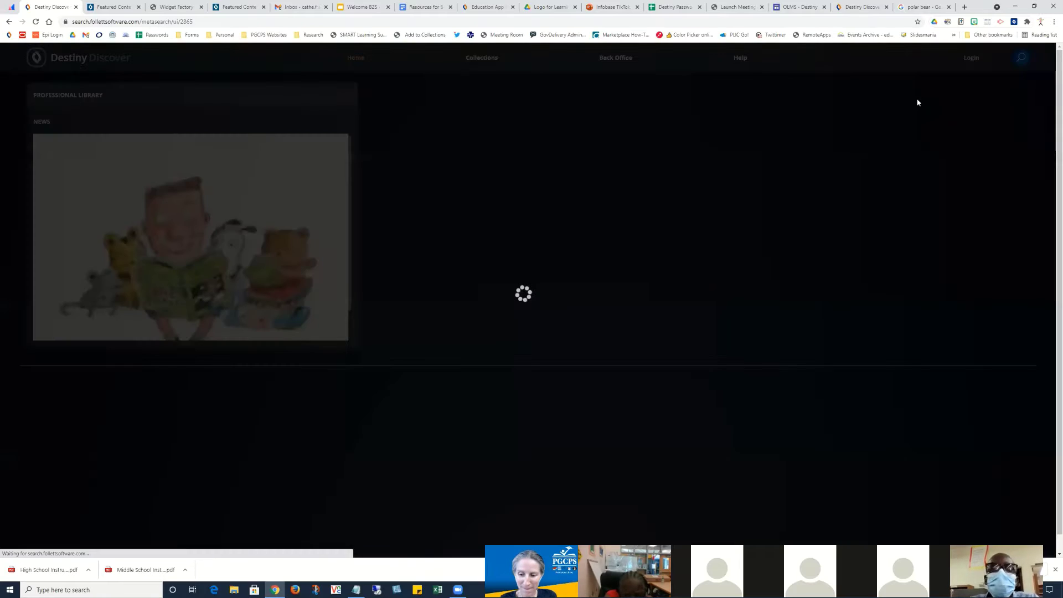
Review the home page carousels as a guest, open the Reading topic and browse its book results.
{"action": "scroll", "coordinate": [731, 177], "scroll_direction": "down", "scroll_amount": 2}
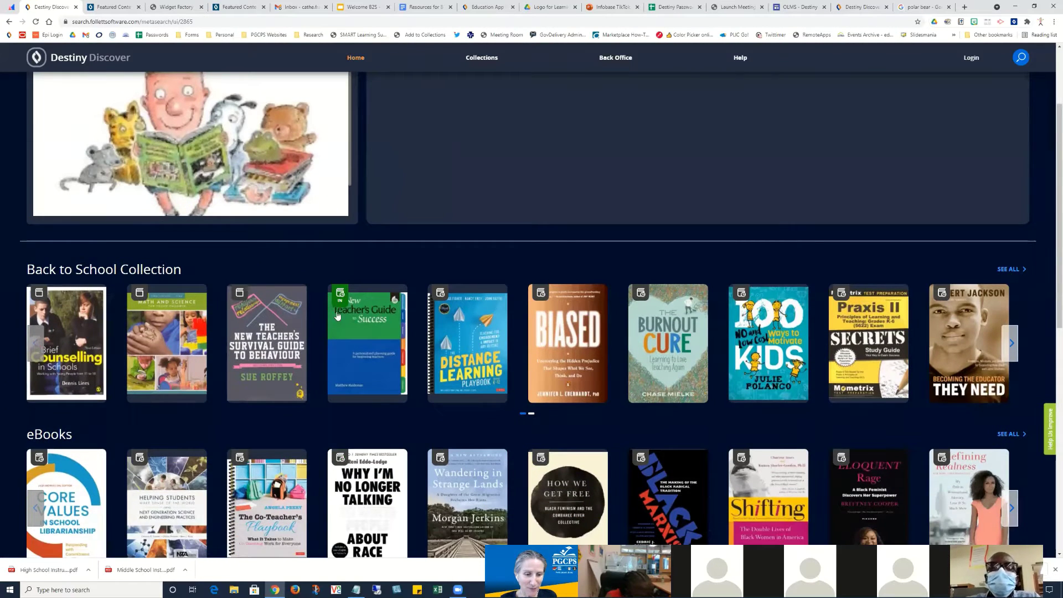
{"action": "scroll", "coordinate": [84, 339], "scroll_direction": "down", "scroll_amount": 8}
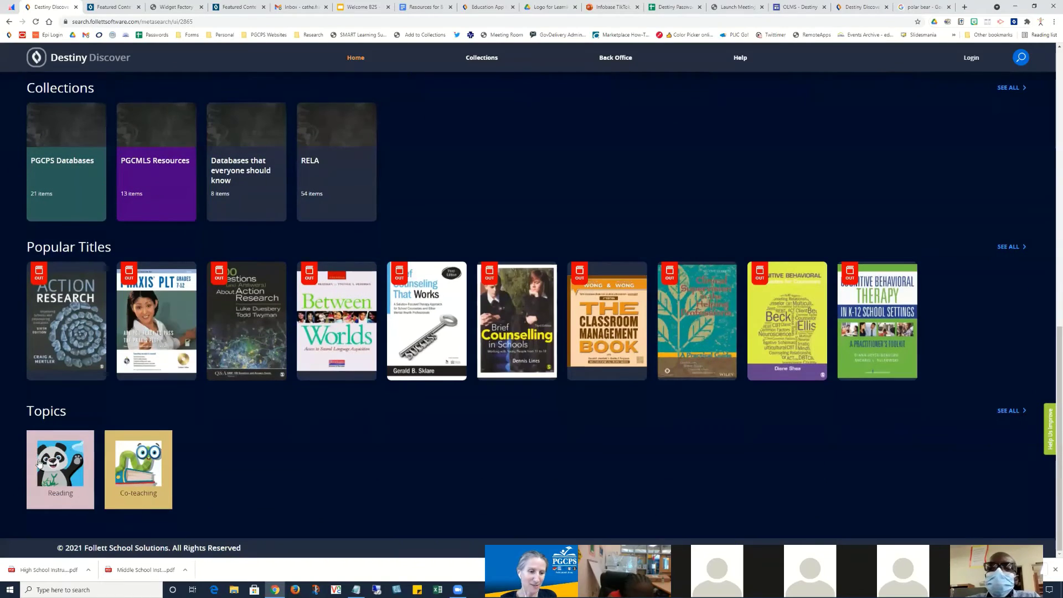
{"action": "left_click", "coordinate": [51, 468]}
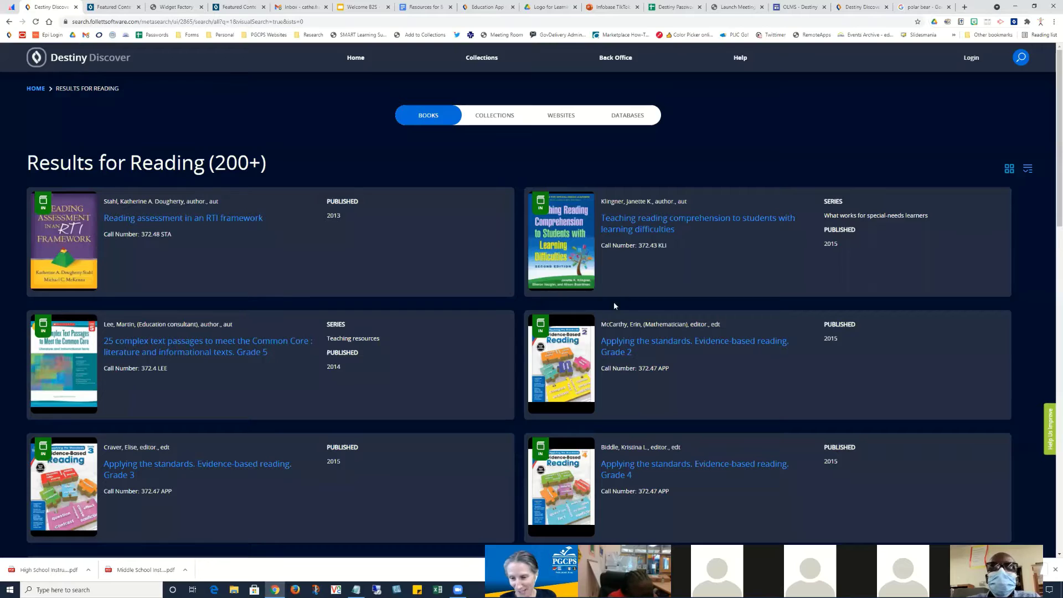
{"action": "scroll", "coordinate": [653, 304], "scroll_direction": "down", "scroll_amount": 4}
{"action": "scroll", "coordinate": [655, 301], "scroll_direction": "down", "scroll_amount": 10}
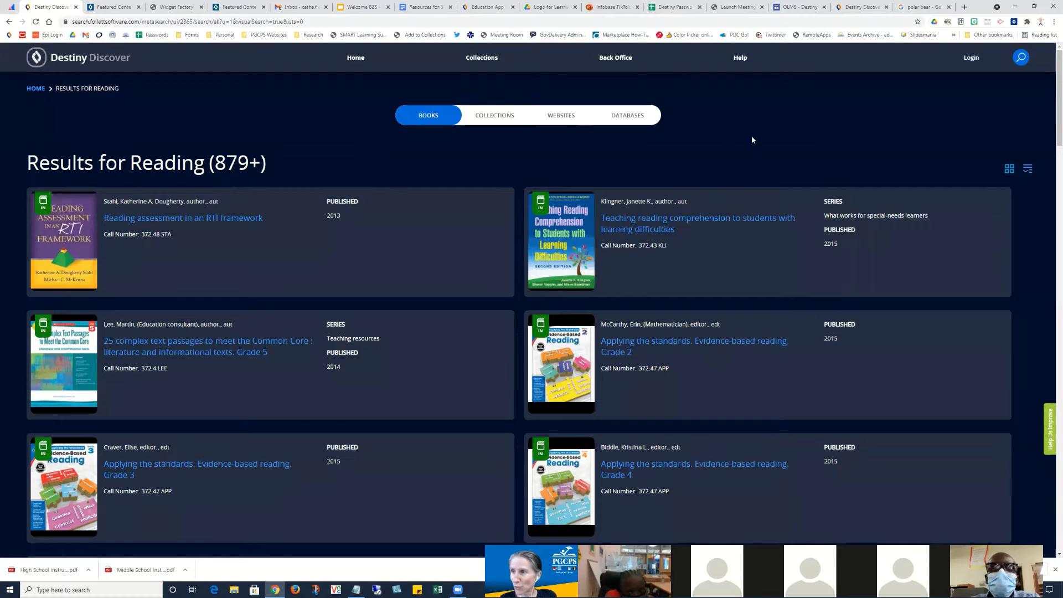
Log back in to Destiny Discover with the saved Follett account credentials.
{"action": "left_click", "coordinate": [972, 58]}
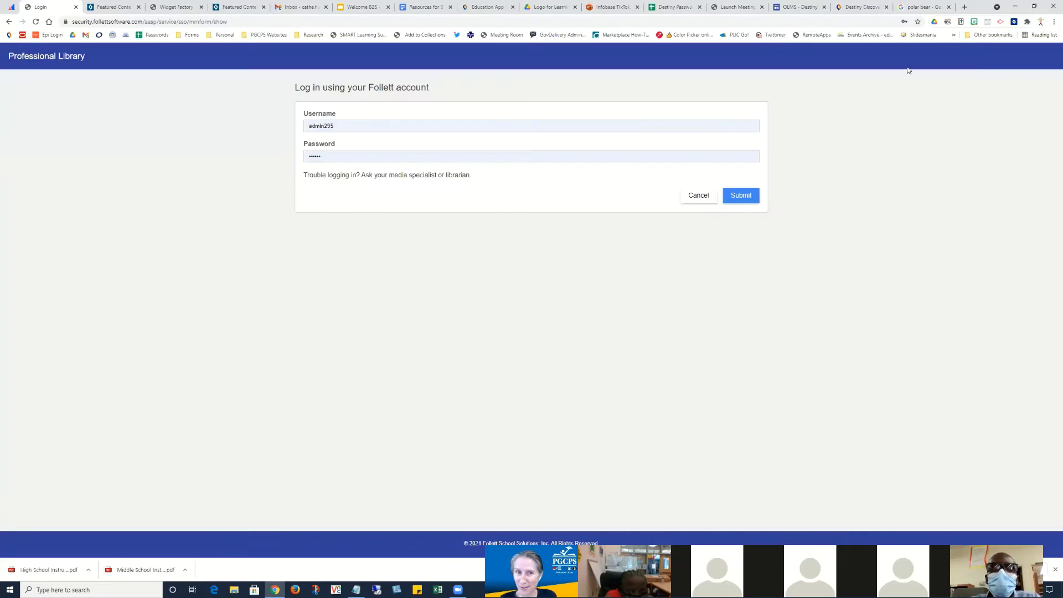
{"action": "left_click", "coordinate": [731, 197]}
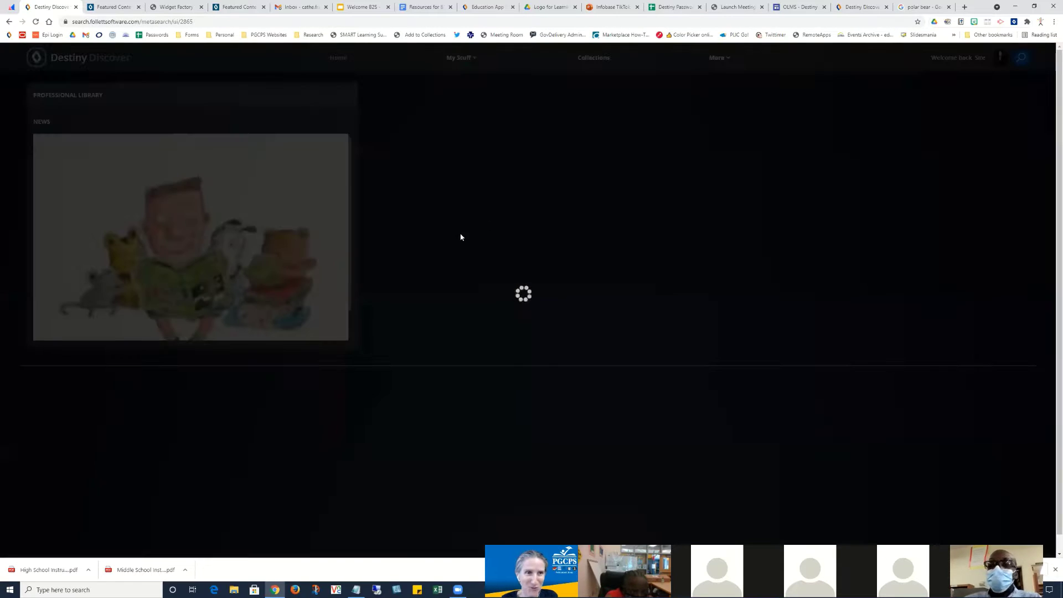
Open the title preview of the eBook "Core values in school librarianship" and view its additional actions.
{"action": "scroll", "coordinate": [607, 215], "scroll_direction": "down", "scroll_amount": 10}
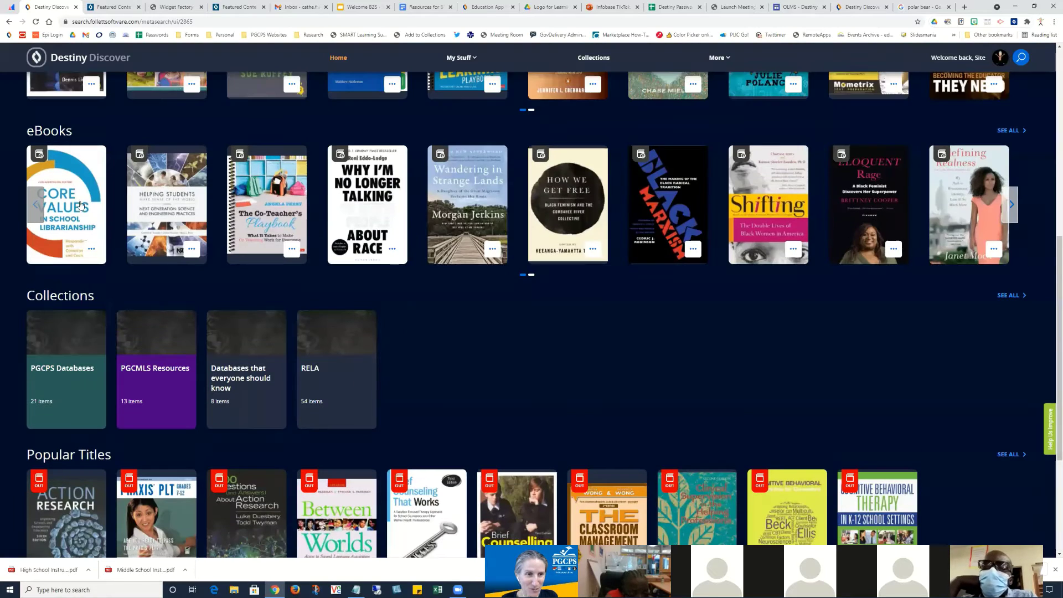
{"action": "right_click", "coordinate": [91, 249]}
{"action": "left_click", "coordinate": [74, 221]}
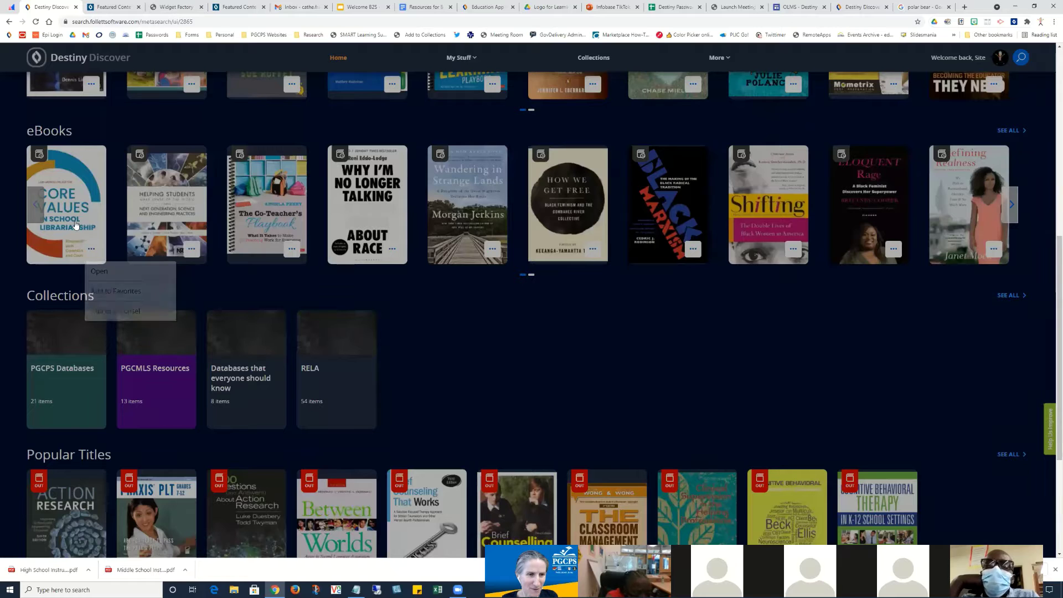
{"action": "left_click", "coordinate": [75, 223]}
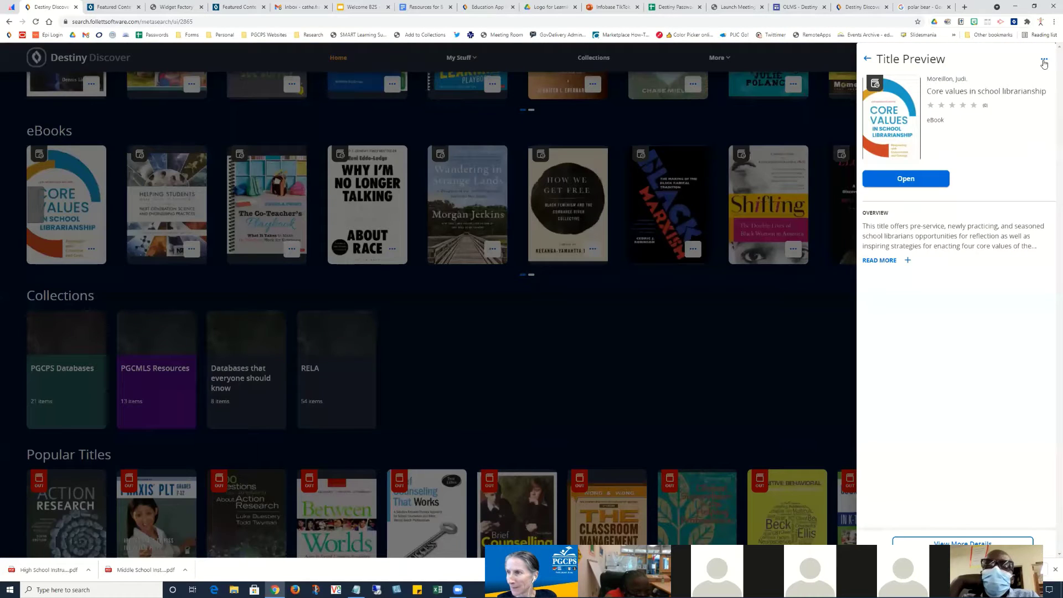
{"action": "left_click", "coordinate": [1044, 62]}
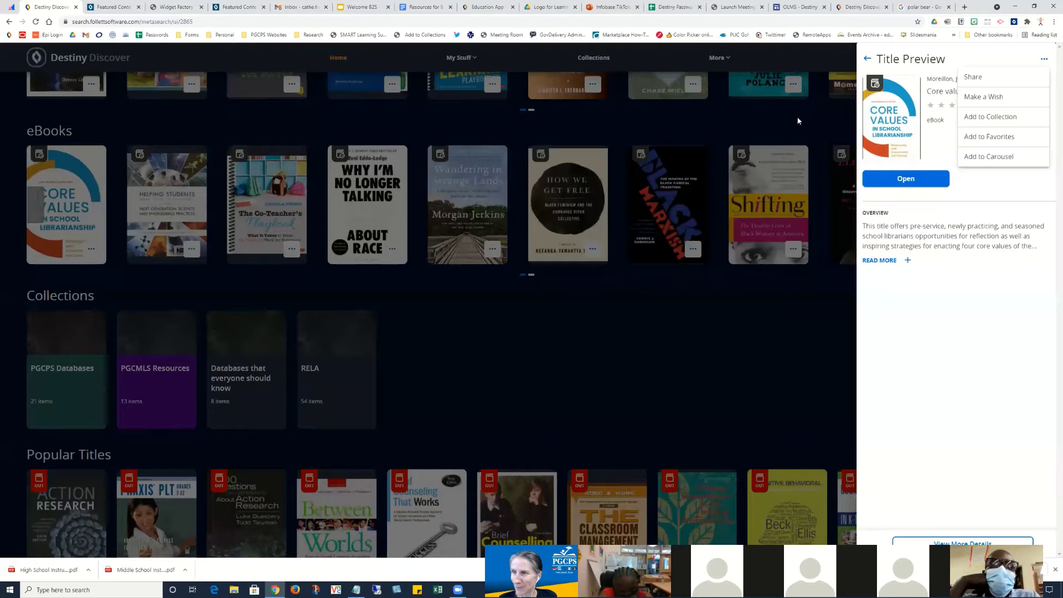
Close the eBook's title preview and log out of the site administrator account.
{"action": "left_click", "coordinate": [797, 72]}
{"action": "key", "text": "Escape"}
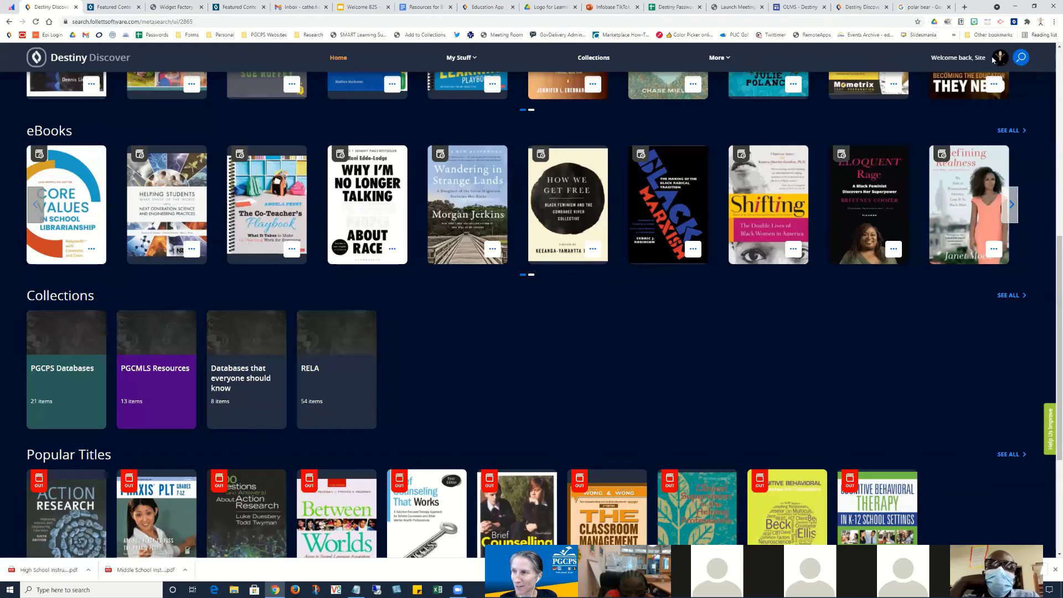
{"action": "left_click", "coordinate": [1000, 58]}
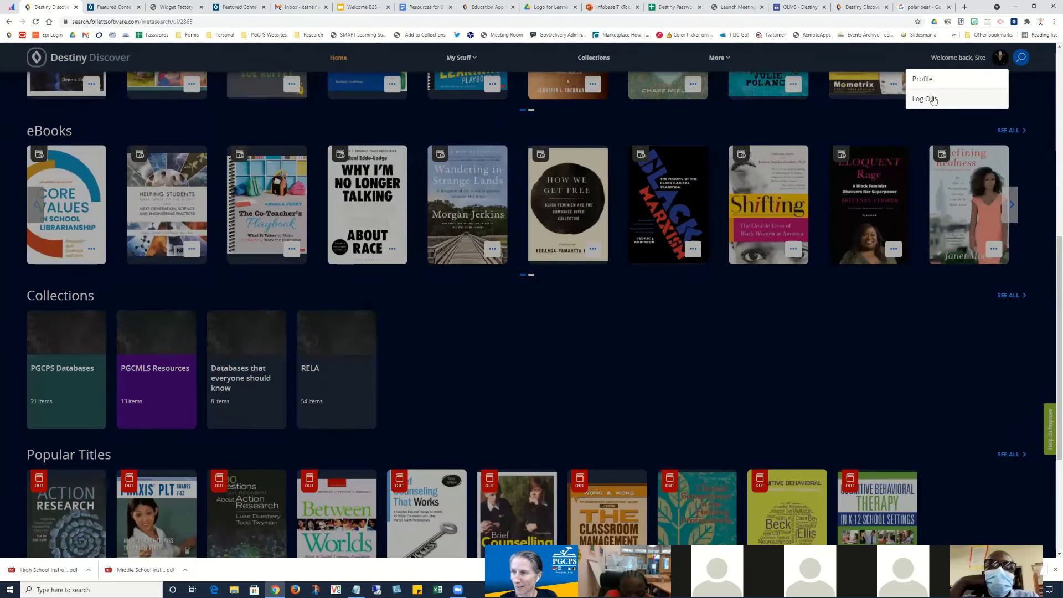
{"action": "left_click", "coordinate": [936, 97]}
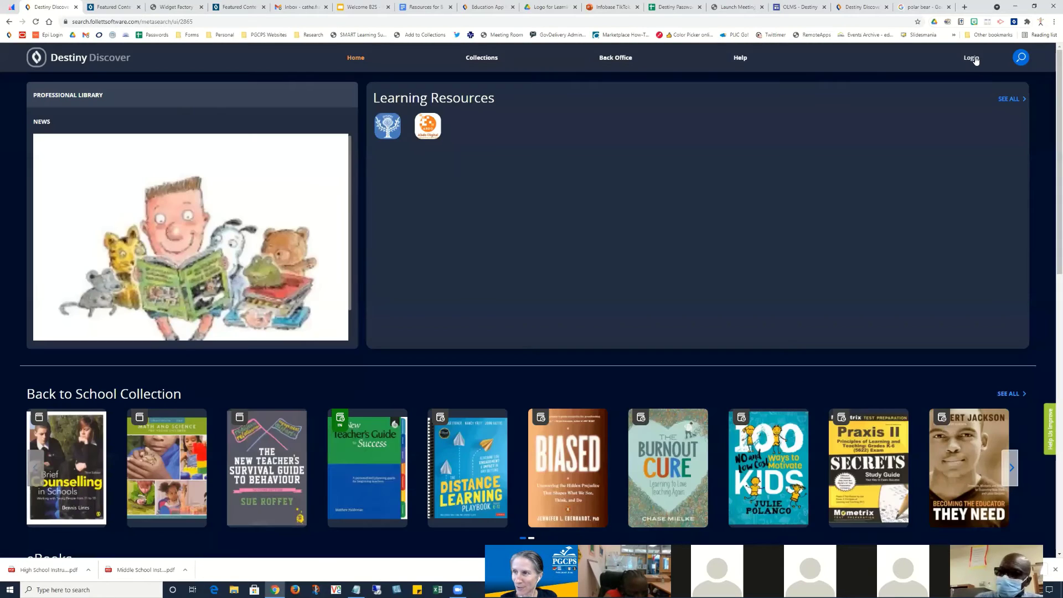
Log in with the staff member's saved Follett account, filling in the username and password from the saved credentials.
{"action": "left_click", "coordinate": [976, 61]}
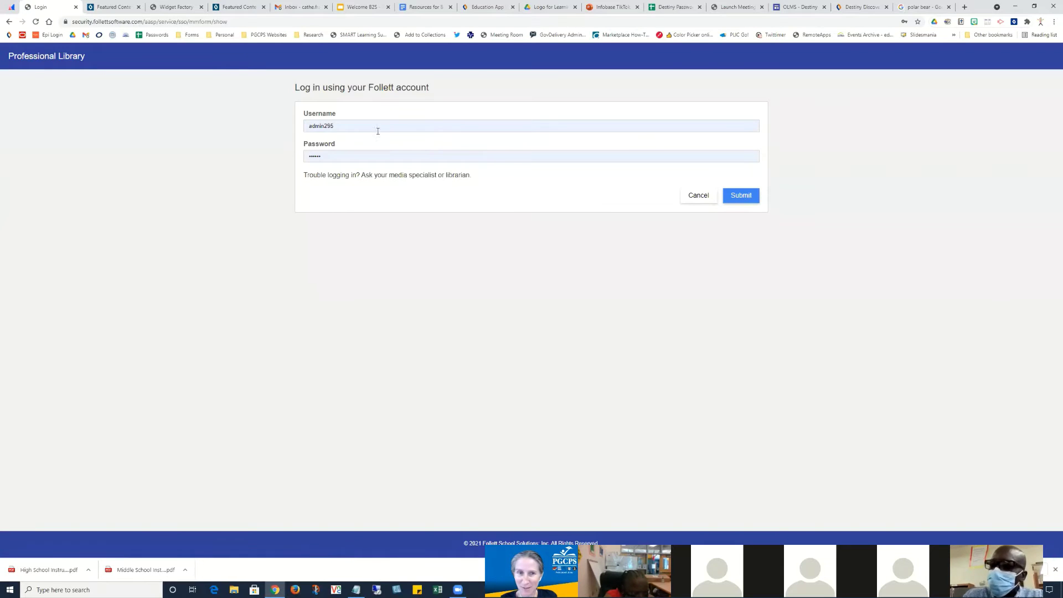
{"action": "left_click", "coordinate": [371, 128]}
{"action": "left_click", "coordinate": [355, 194]}
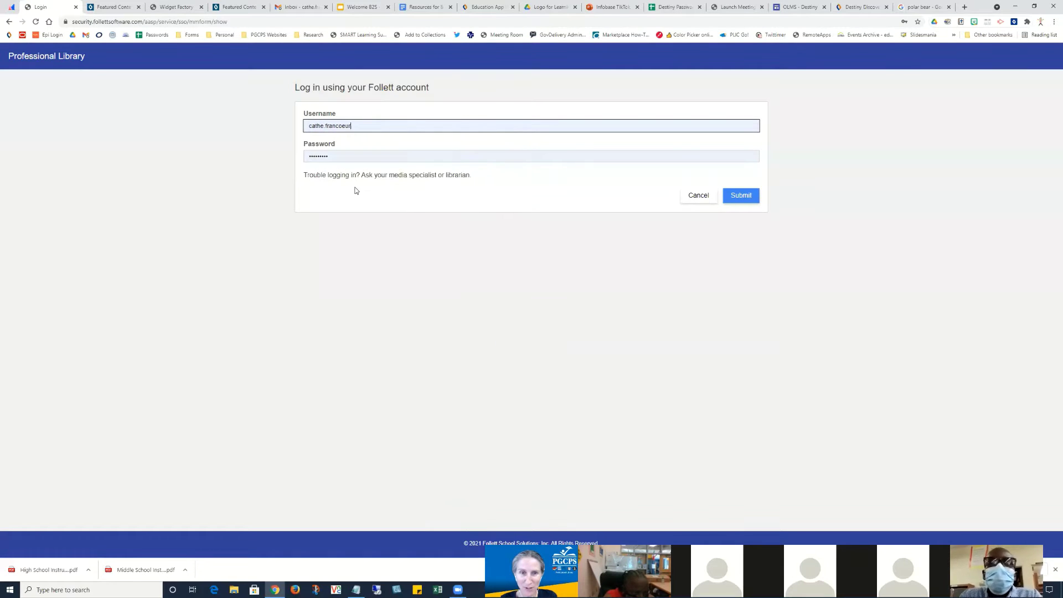
{"action": "left_click", "coordinate": [742, 196]}
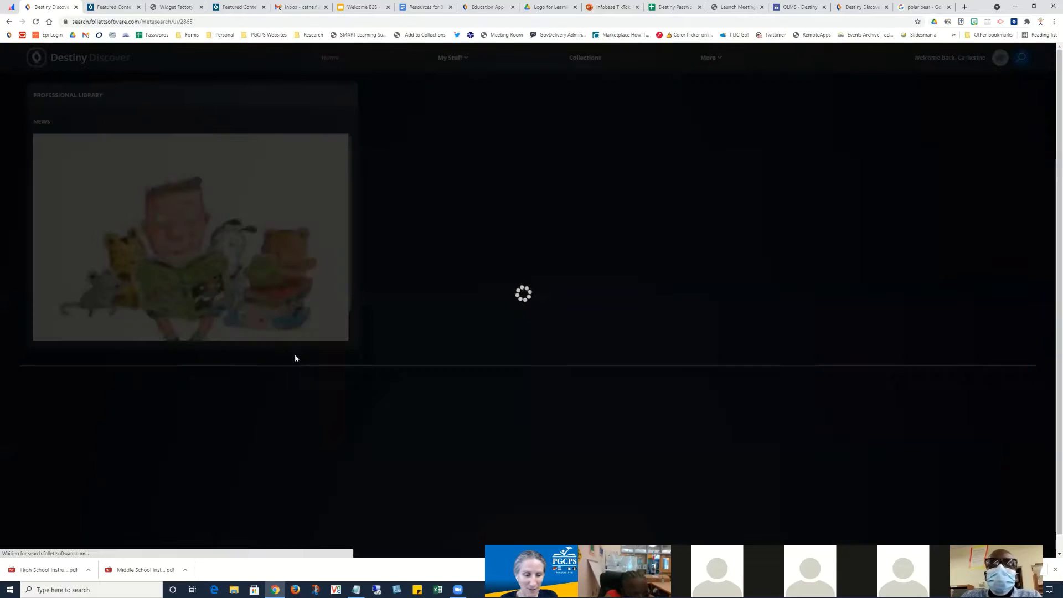
Open the title preview of "Brief counselling in schools" in the Back to School Collection and view its additional actions.
{"action": "scroll", "coordinate": [164, 319], "scroll_direction": "down", "scroll_amount": 3}
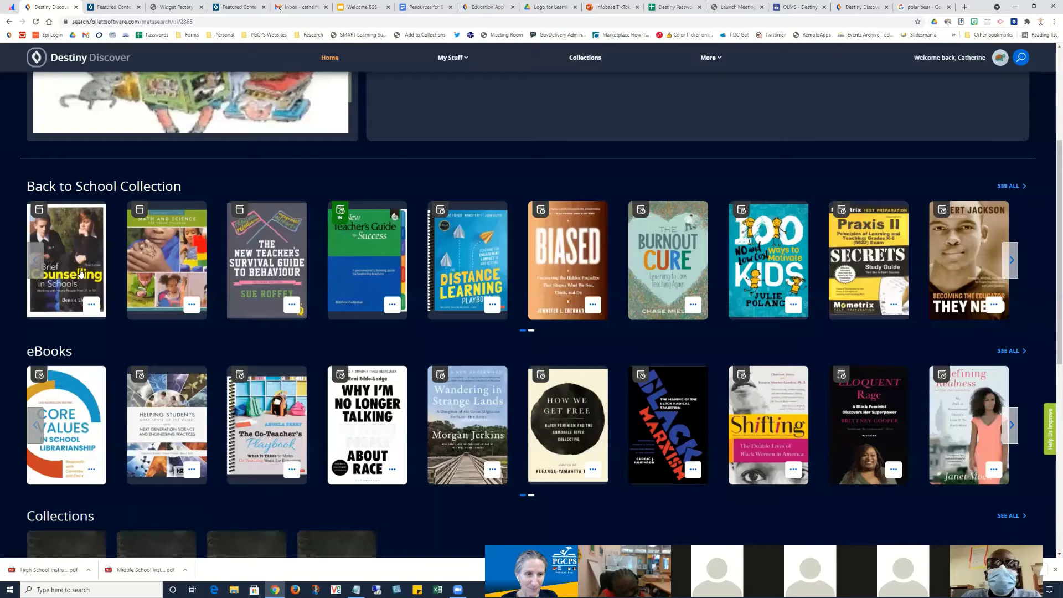
{"action": "left_click", "coordinate": [81, 272]}
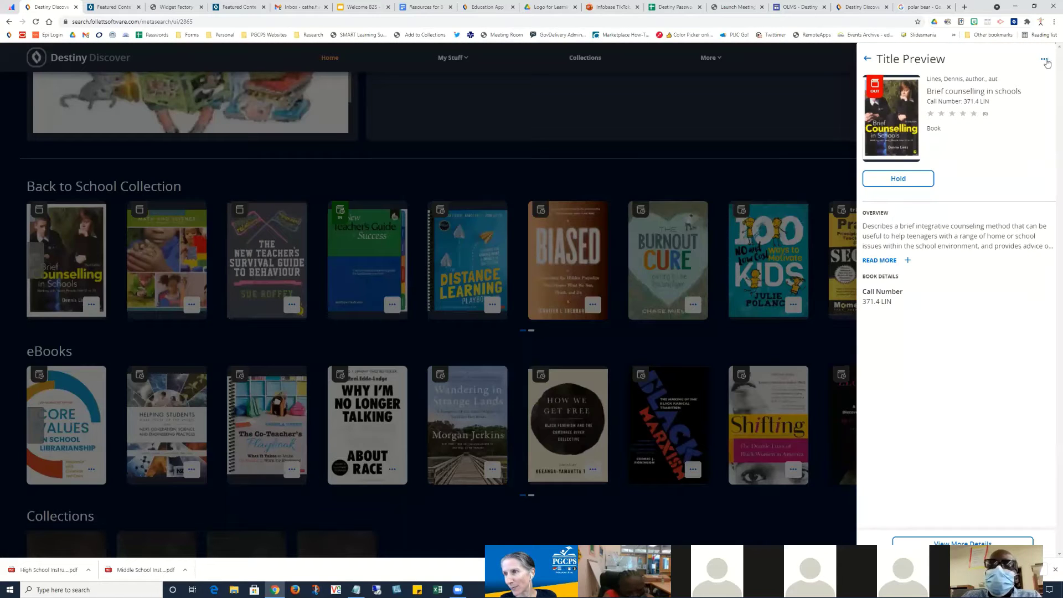
{"action": "left_click", "coordinate": [1045, 59]}
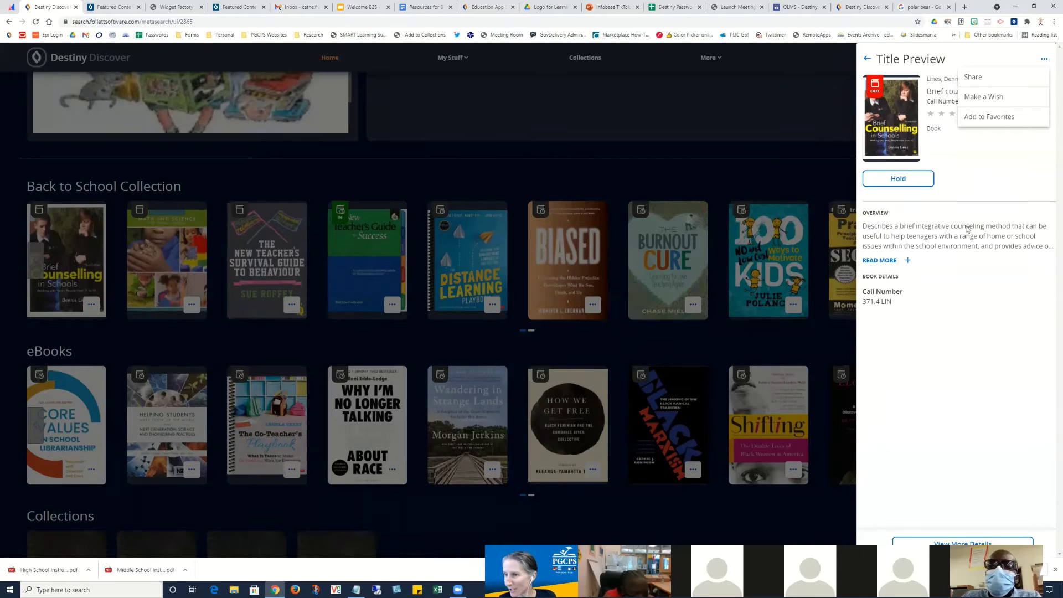
{"action": "left_click", "coordinate": [967, 543]}
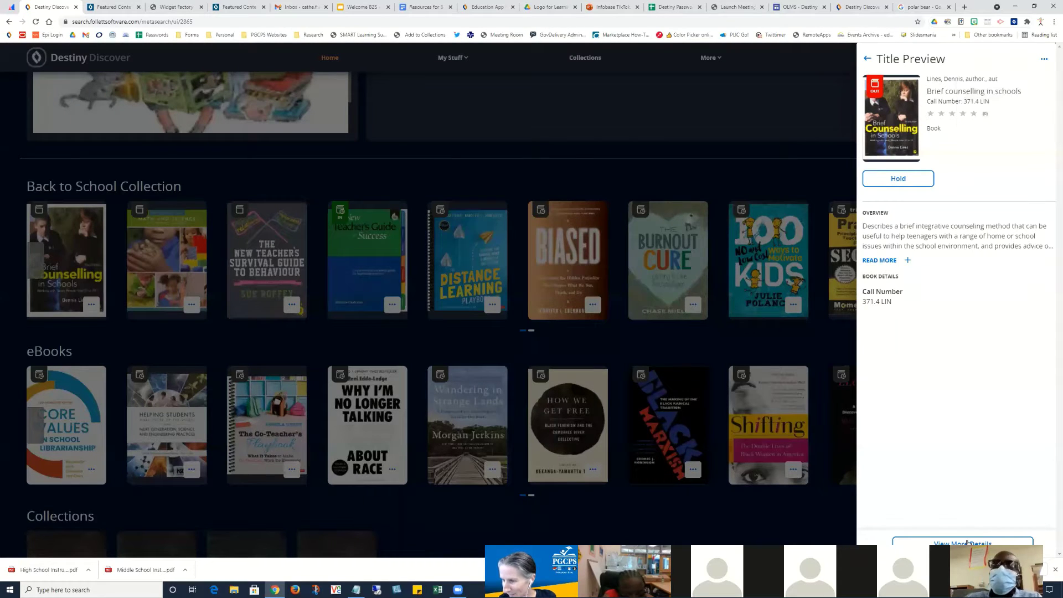